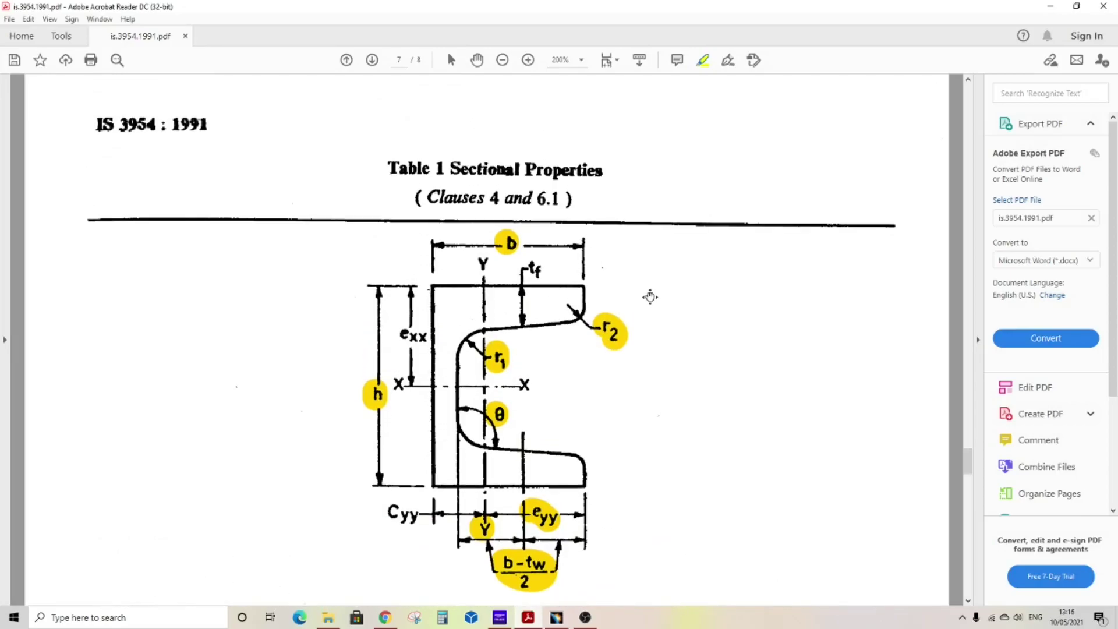
Fit one full page in the window and scroll to the standard's title page.
scroll(655, 247, down, 3)
scroll(654, 249, down, 5)
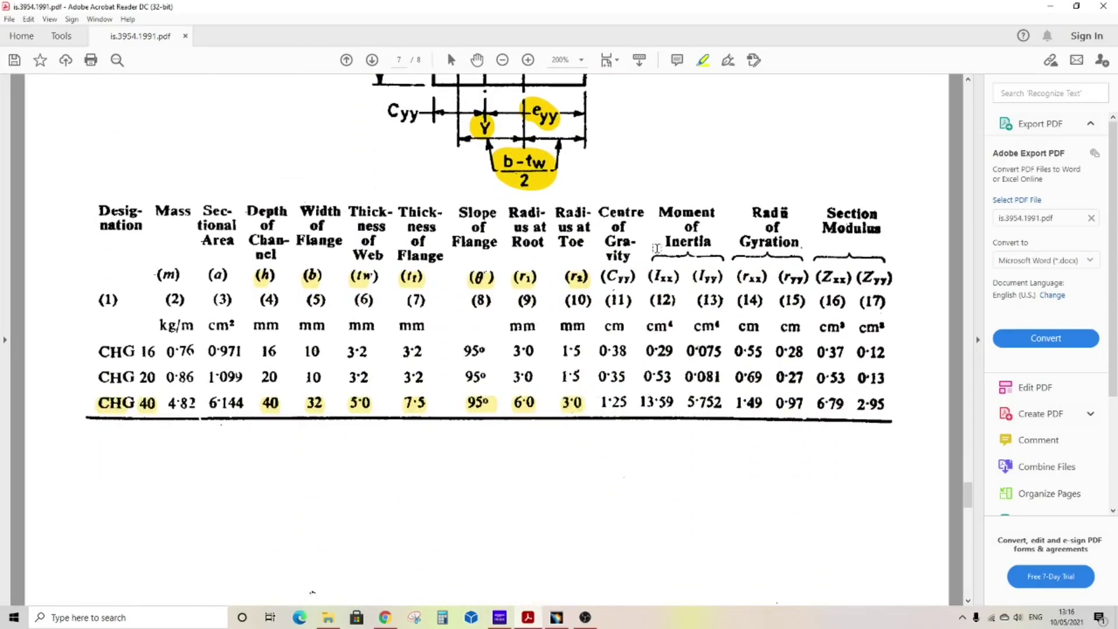
scroll(653, 239, up, 3)
click(610, 61)
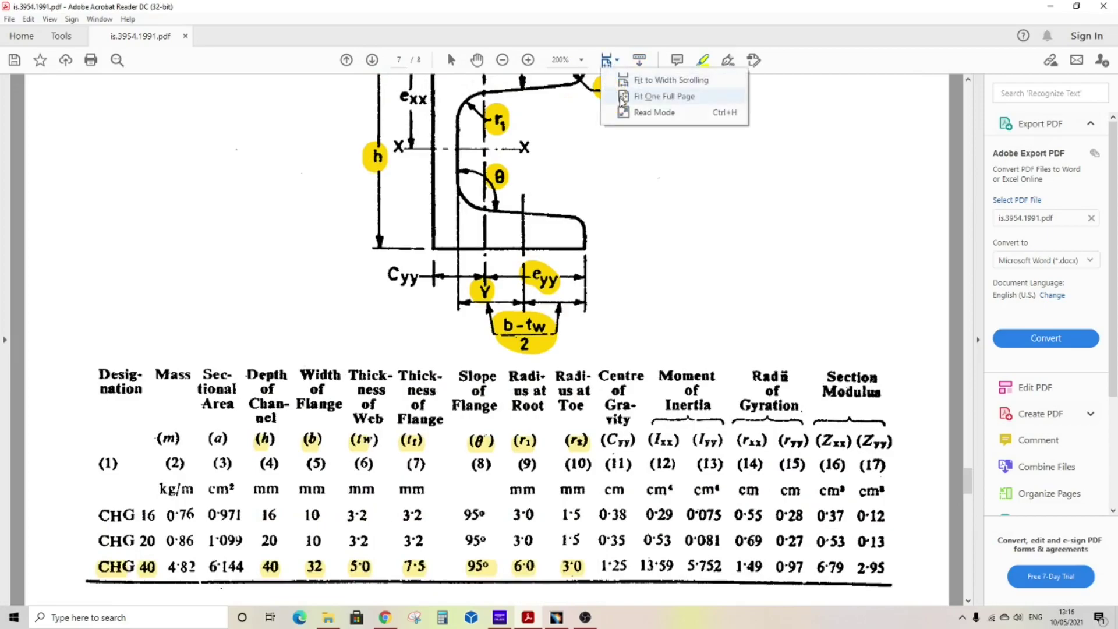
click(634, 96)
scroll(608, 257, up, 4)
scroll(608, 258, up, 2)
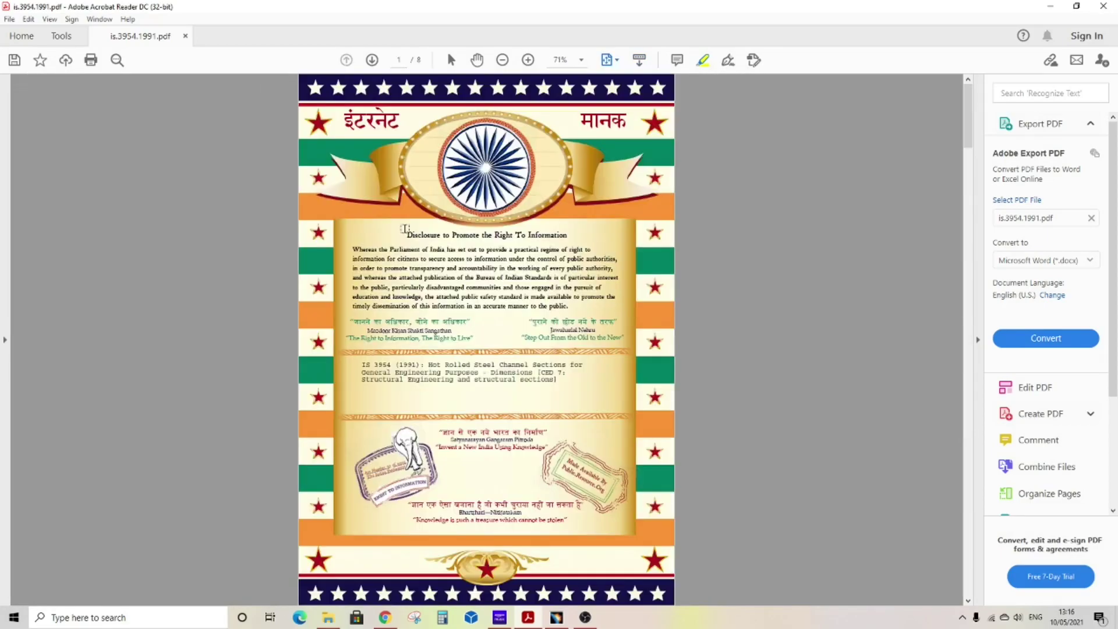
scroll(405, 229, down, 2)
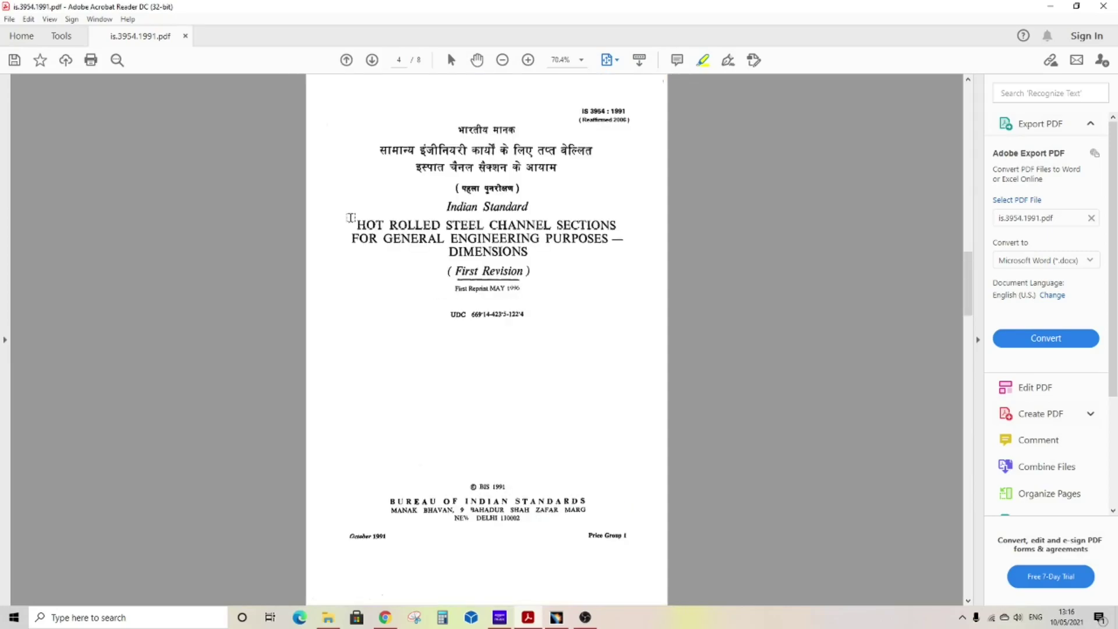
ctrl+scroll(350, 218, up, 5)
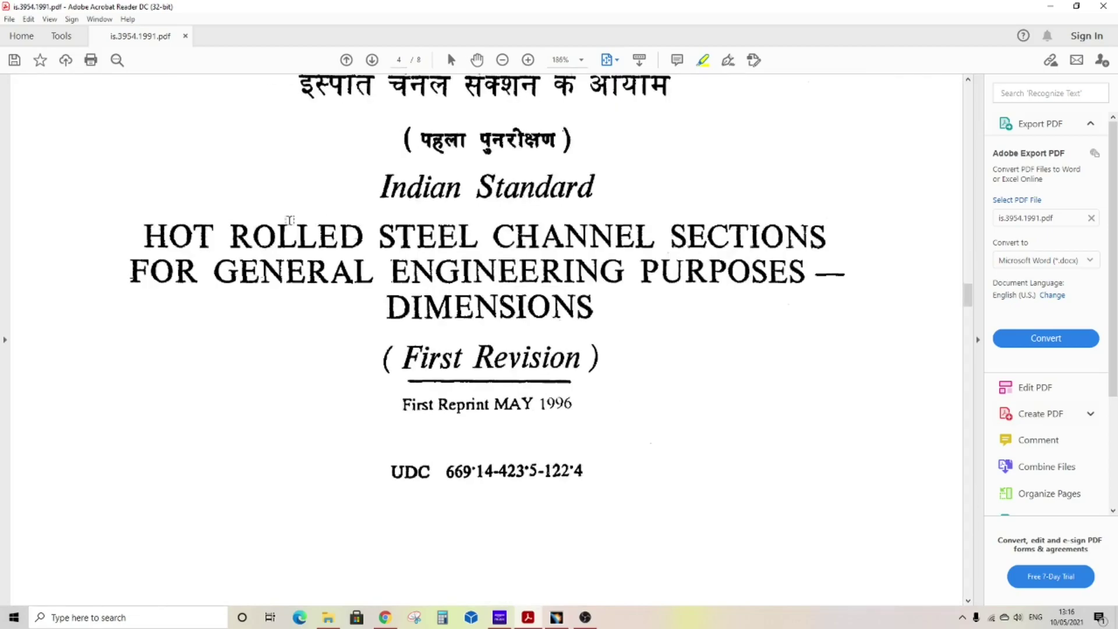
Highlight both lines of the standard's title in yellow, then refit the whole page.
drag(143, 233, 825, 240)
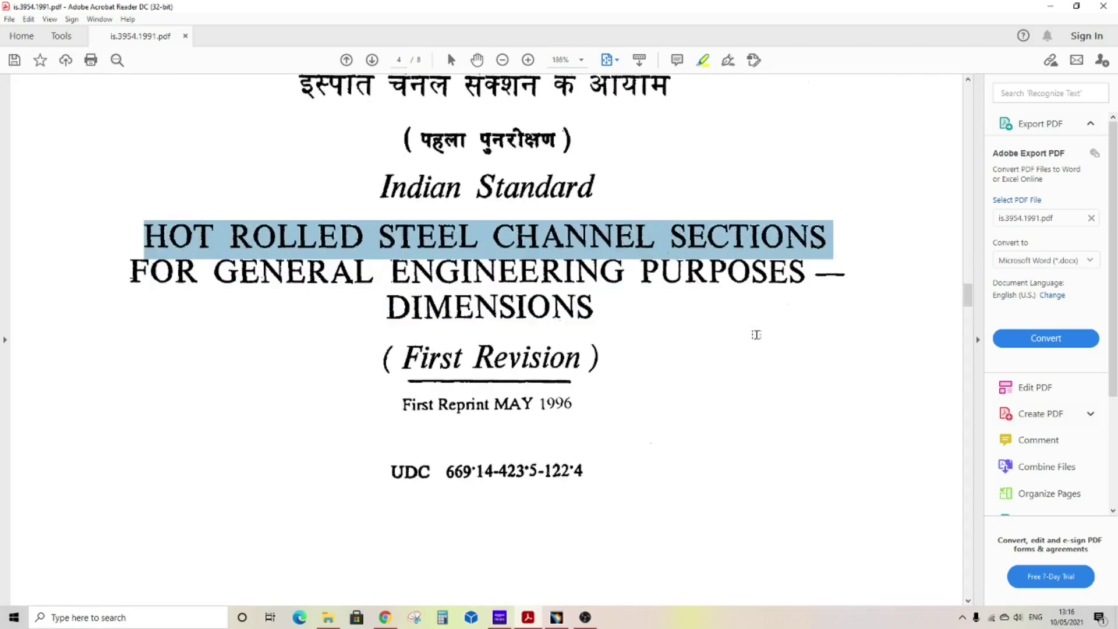
drag(756, 334, 732, 356)
drag(131, 271, 602, 310)
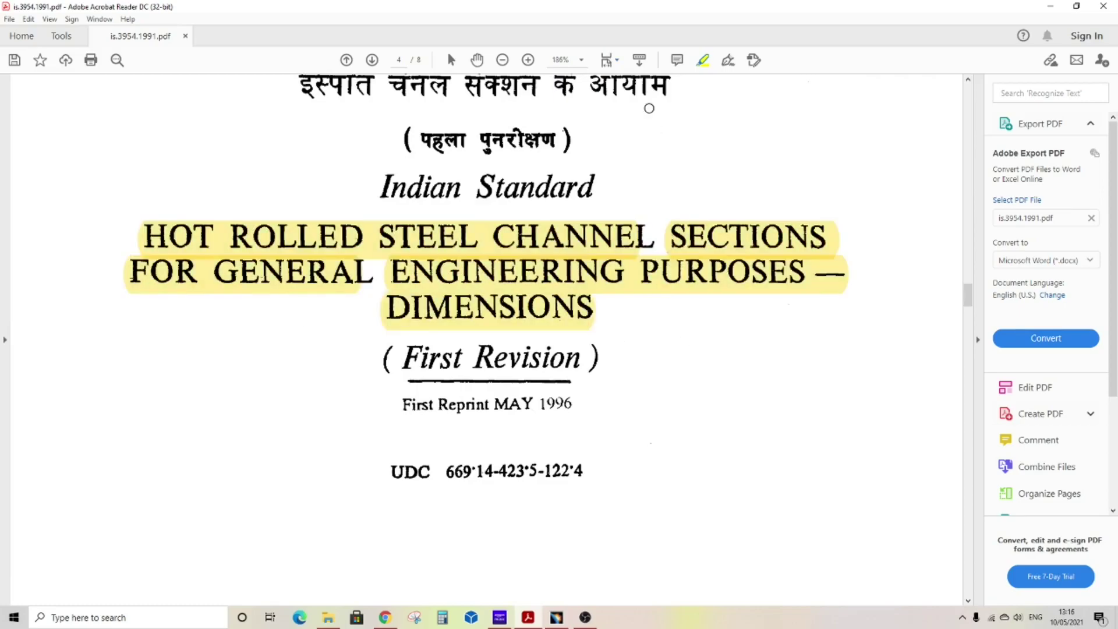
click(605, 59)
click(623, 96)
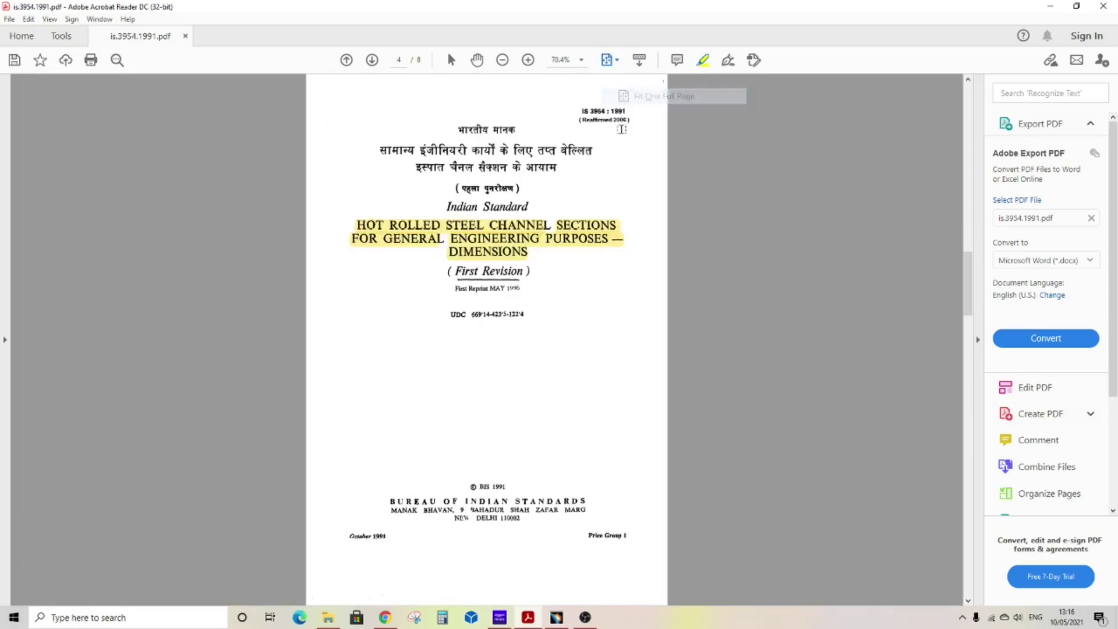
Scroll through the PDF down to Table 1 of channel dimensions.
scroll(748, 358, down, 3)
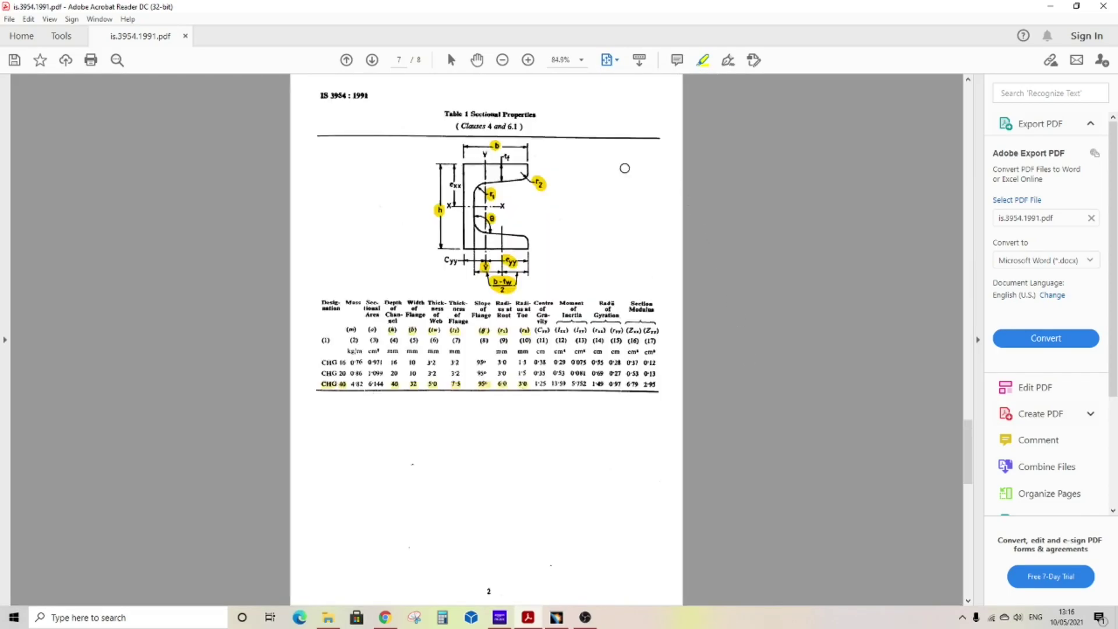
ctrl+scroll(591, 163, up, 3)
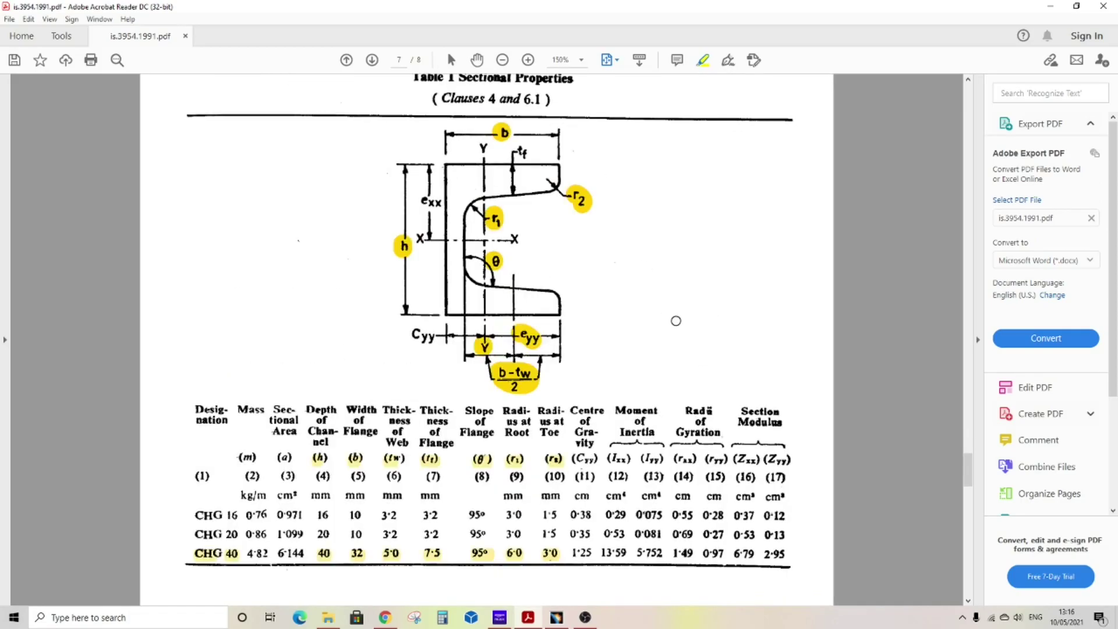
scroll(670, 311, up, 2)
ctrl+scroll(664, 273, up, 1)
ctrl+scroll(663, 273, up, 1)
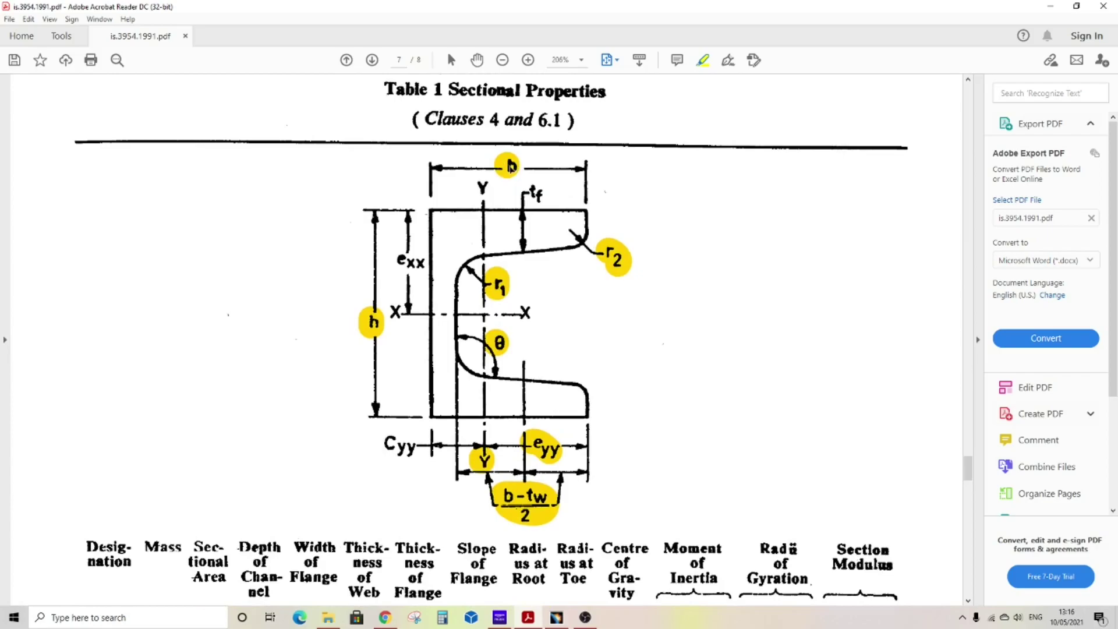
scroll(666, 279, down, 3)
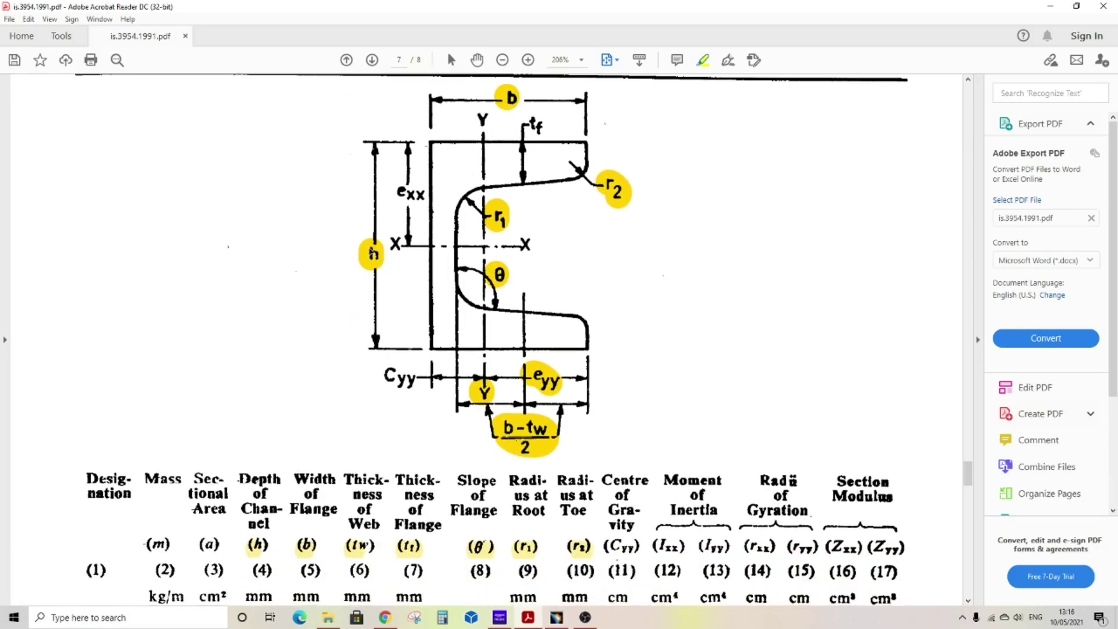
scroll(377, 318, down, 8)
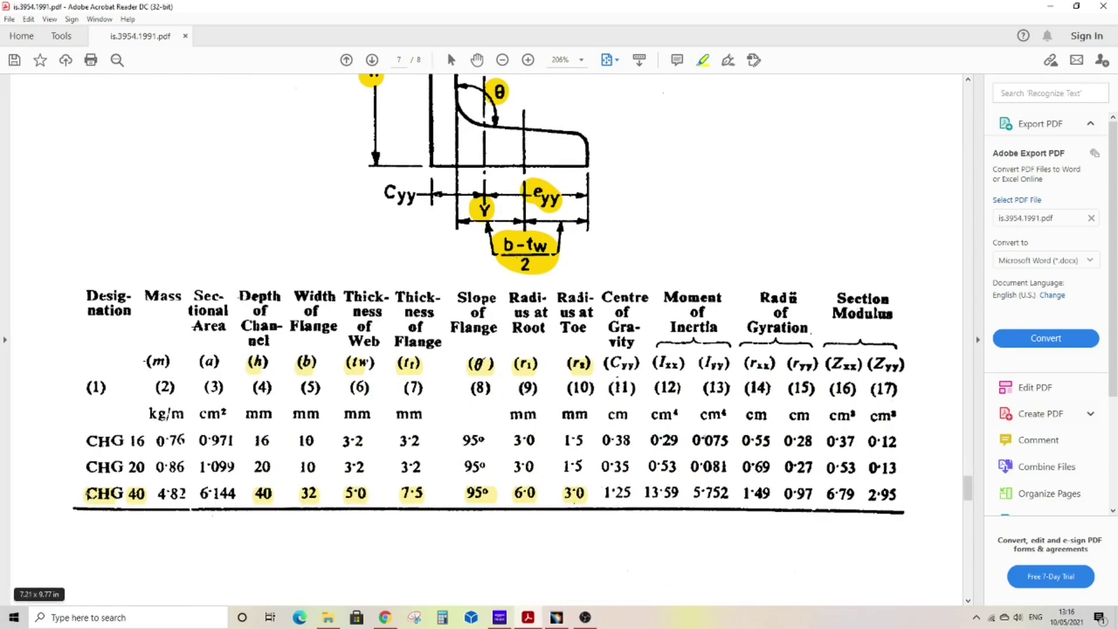
Highlight the Depth of Channel and Width of Flange headings, then switch to CATIA V5.
click(112, 495)
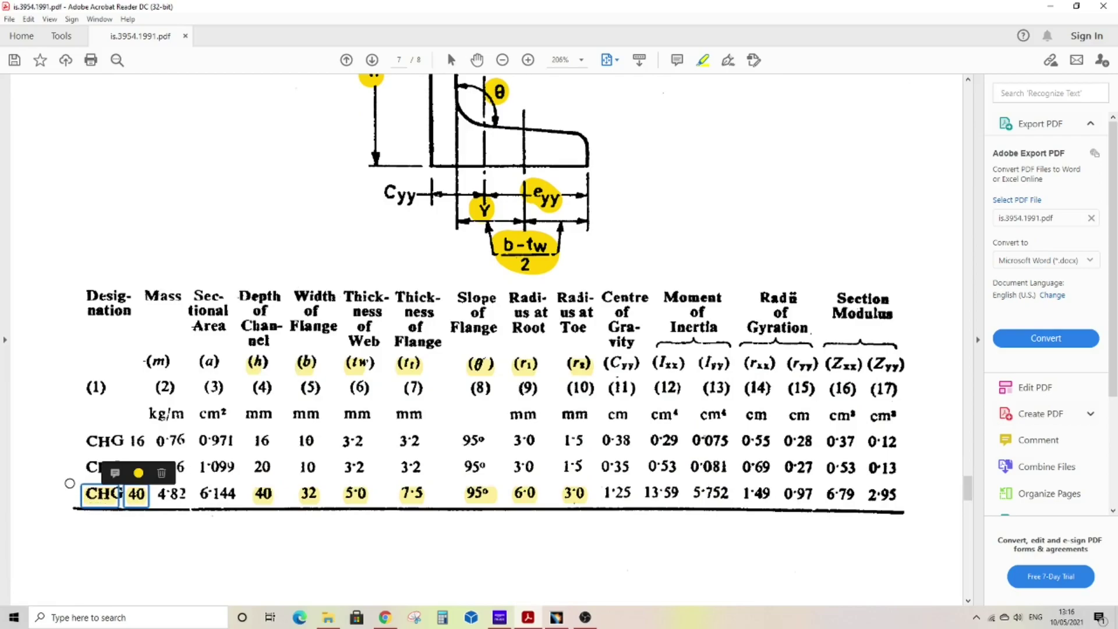
click(75, 496)
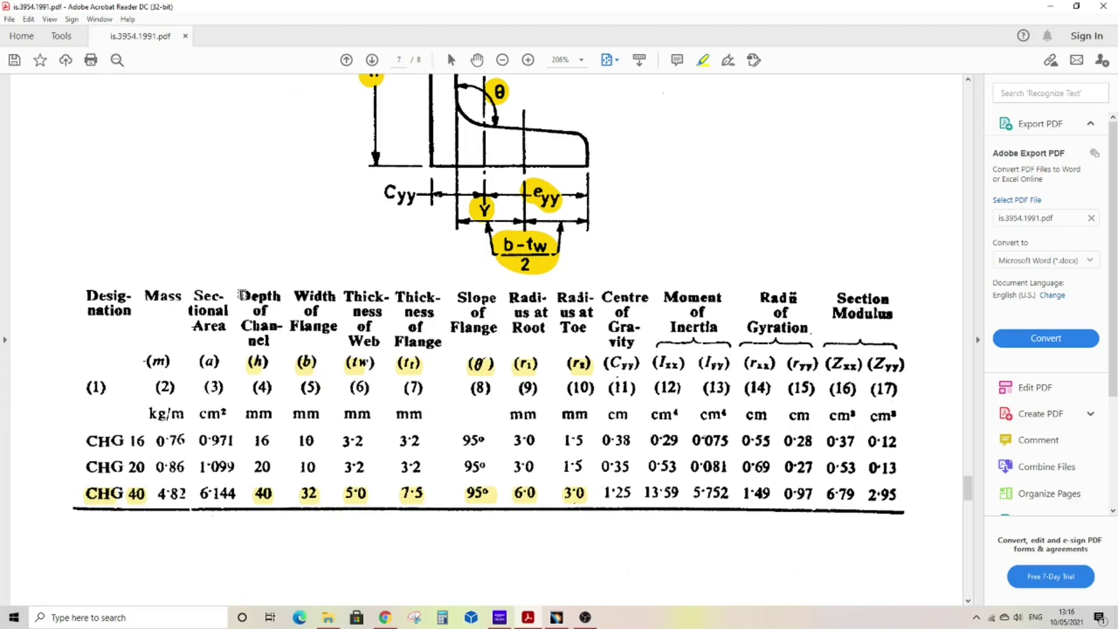
drag(240, 295, 261, 326)
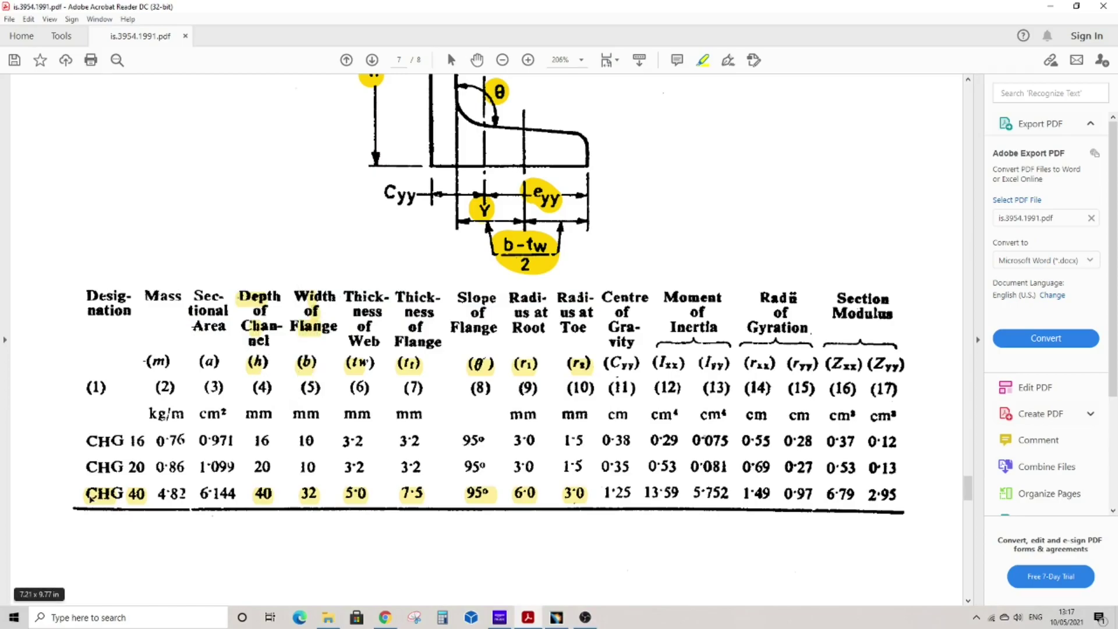
click(556, 618)
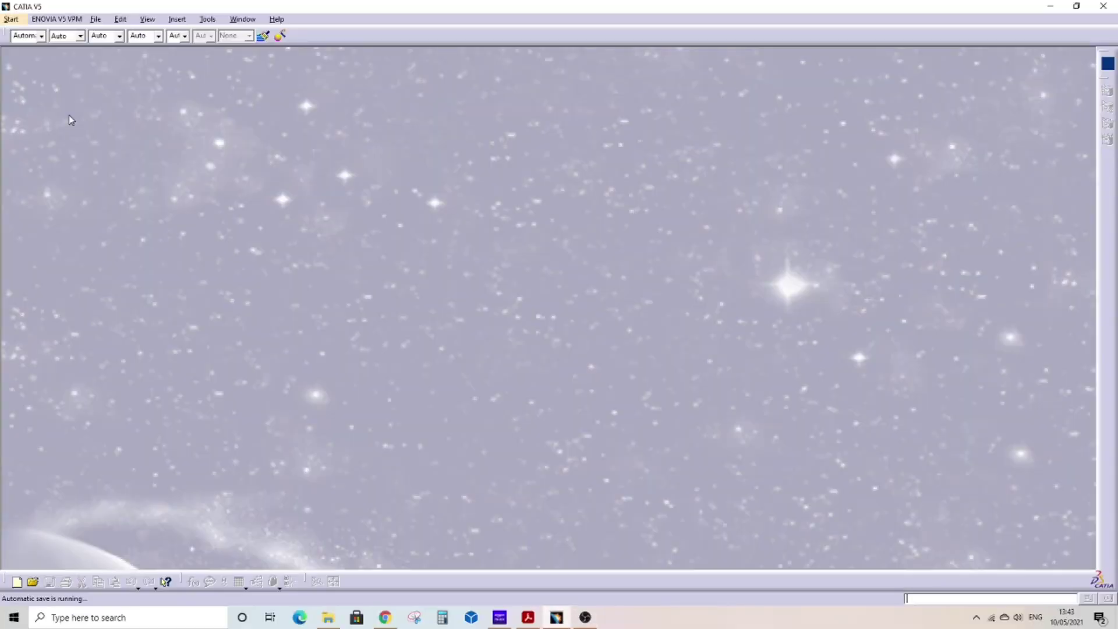
Create a new Part Design part, renaming Part1 to CHG 40.
click(13, 19)
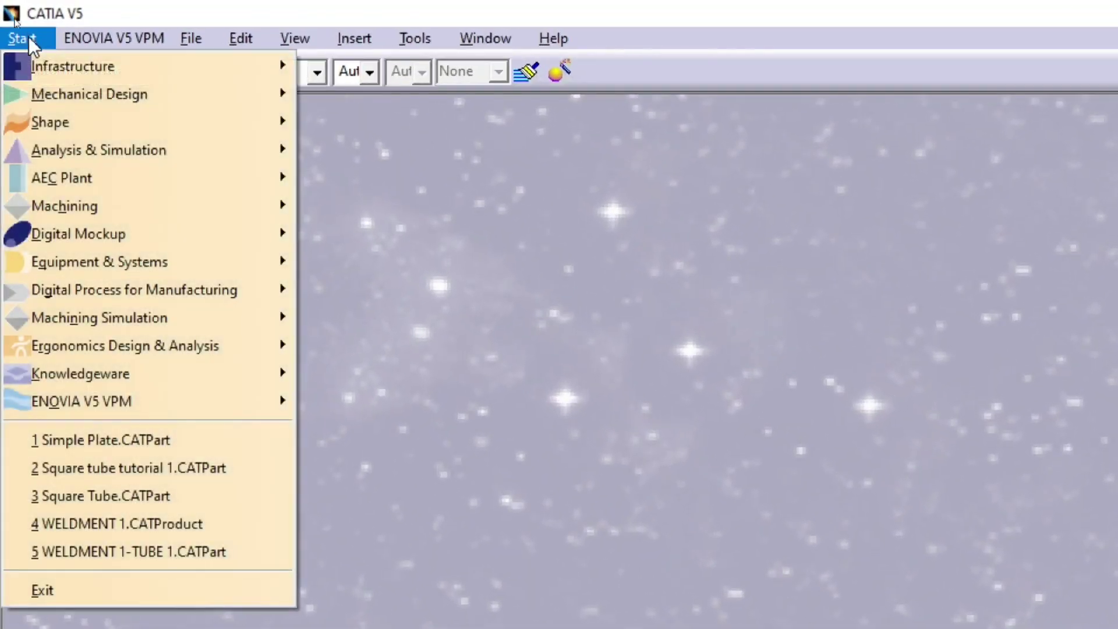
mouse_move(172, 93)
click(328, 93)
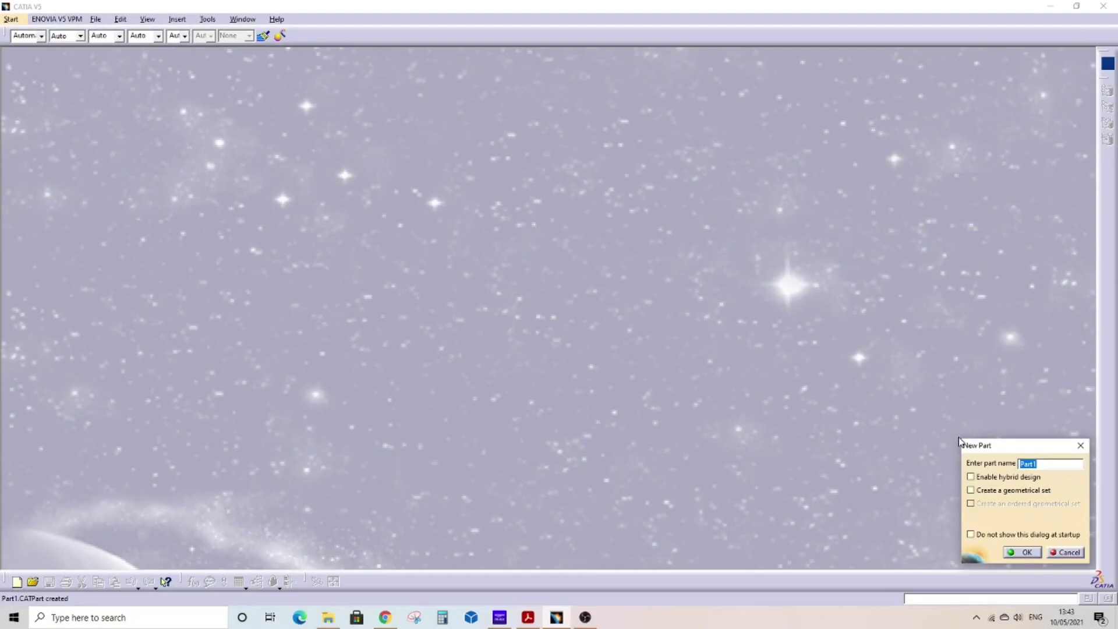
click(1050, 465)
click(1022, 553)
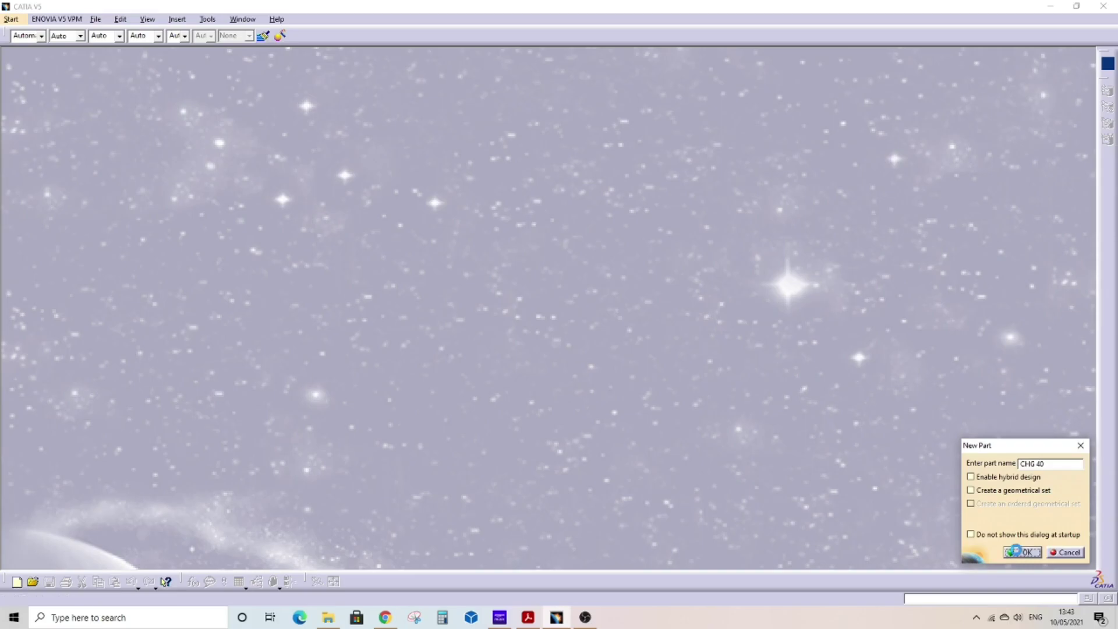
Bring the standard PDF forward and scroll up to the channel section diagram.
click(531, 621)
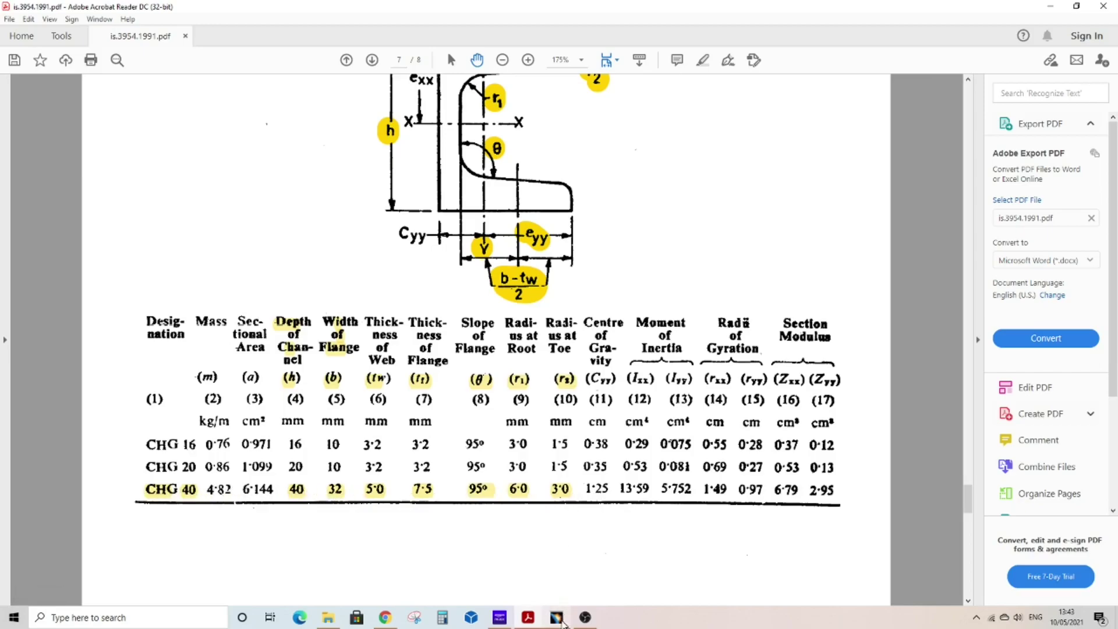
scroll(584, 468, up, 3)
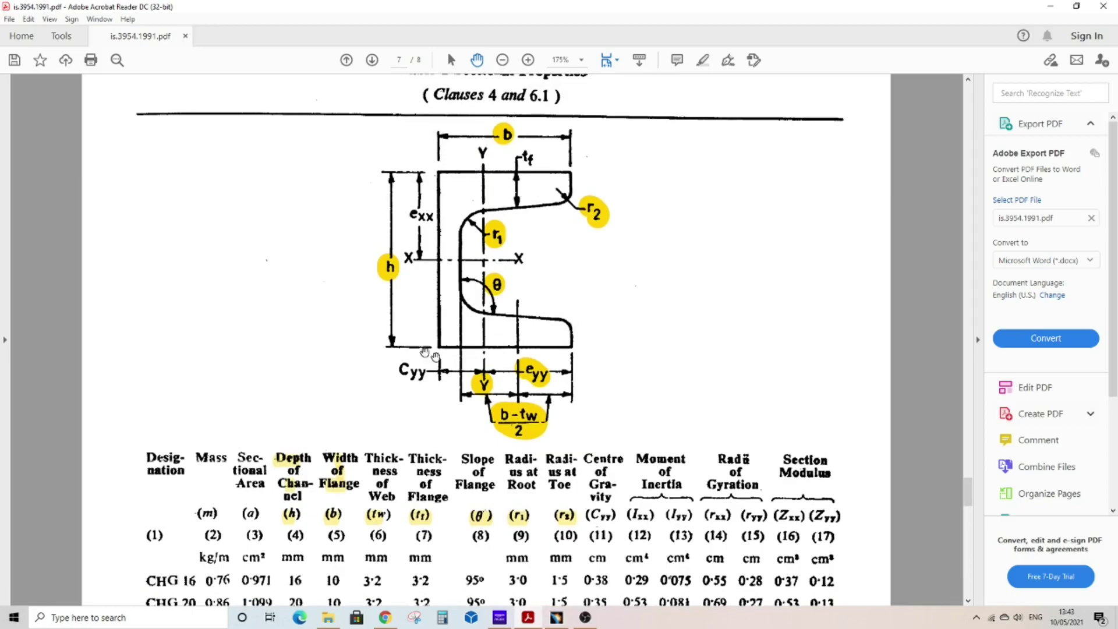
Back in CATIA, create a positioned sketch referenced to the yz plane.
click(558, 618)
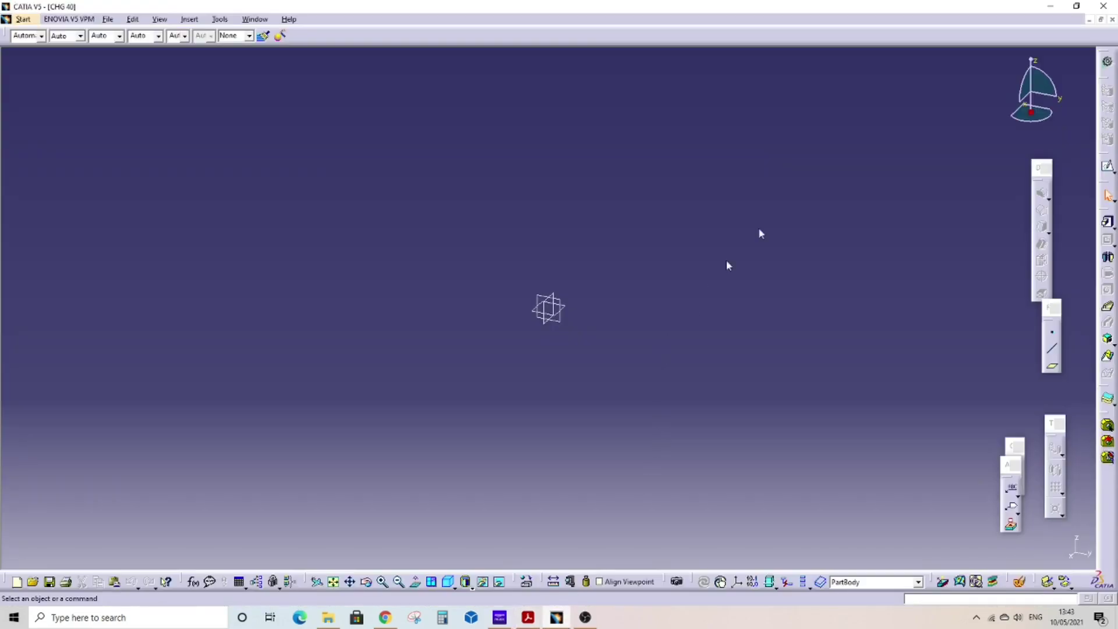
mouse_move(1111, 172)
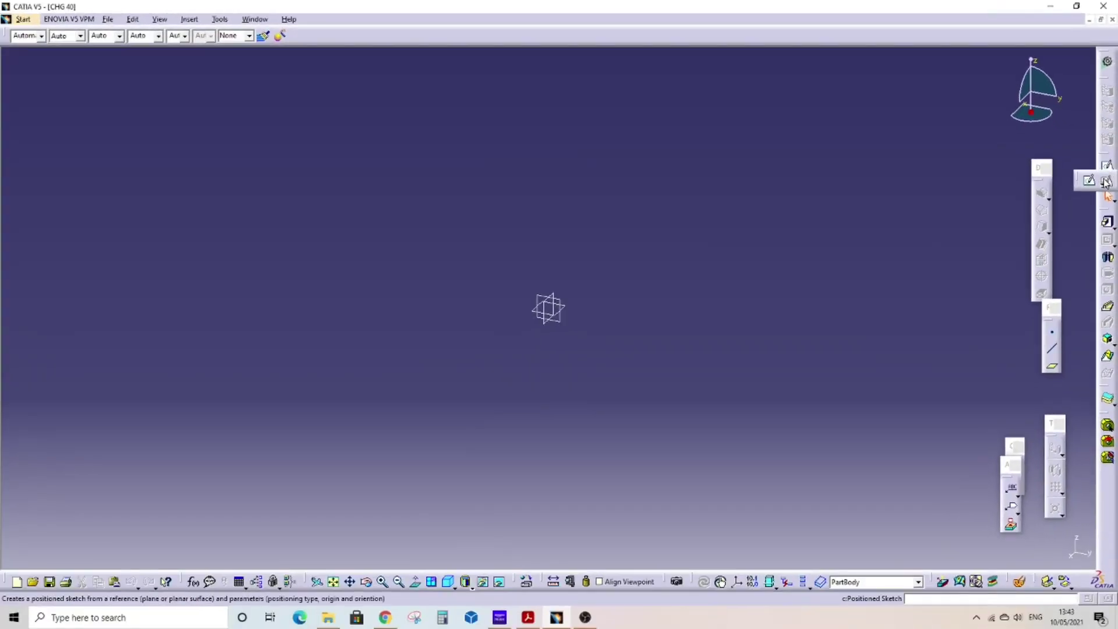
click(1106, 182)
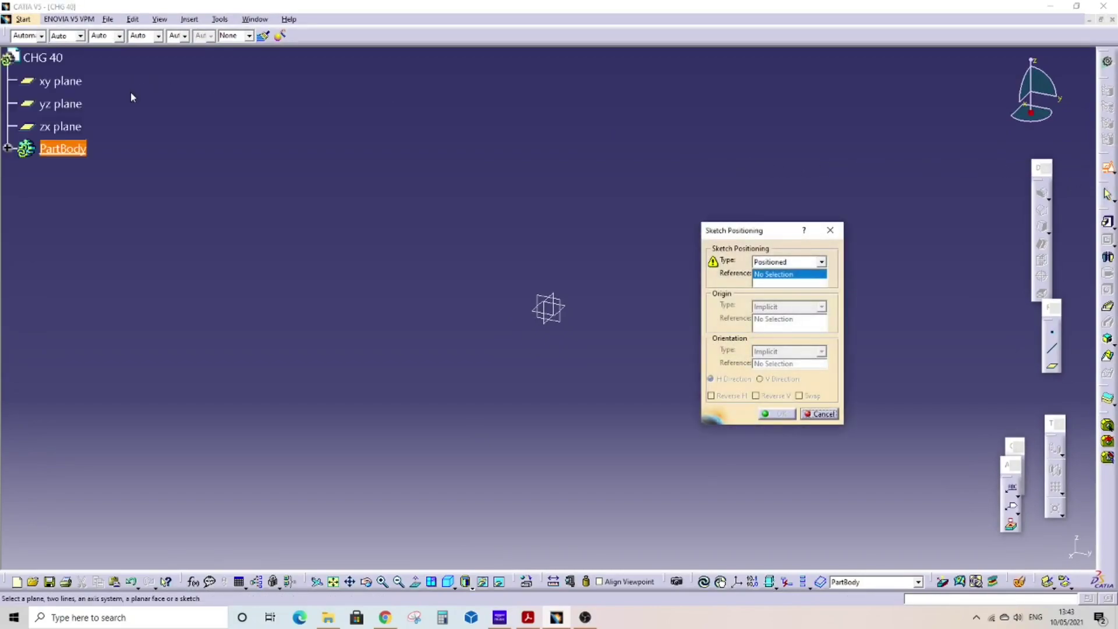
click(65, 105)
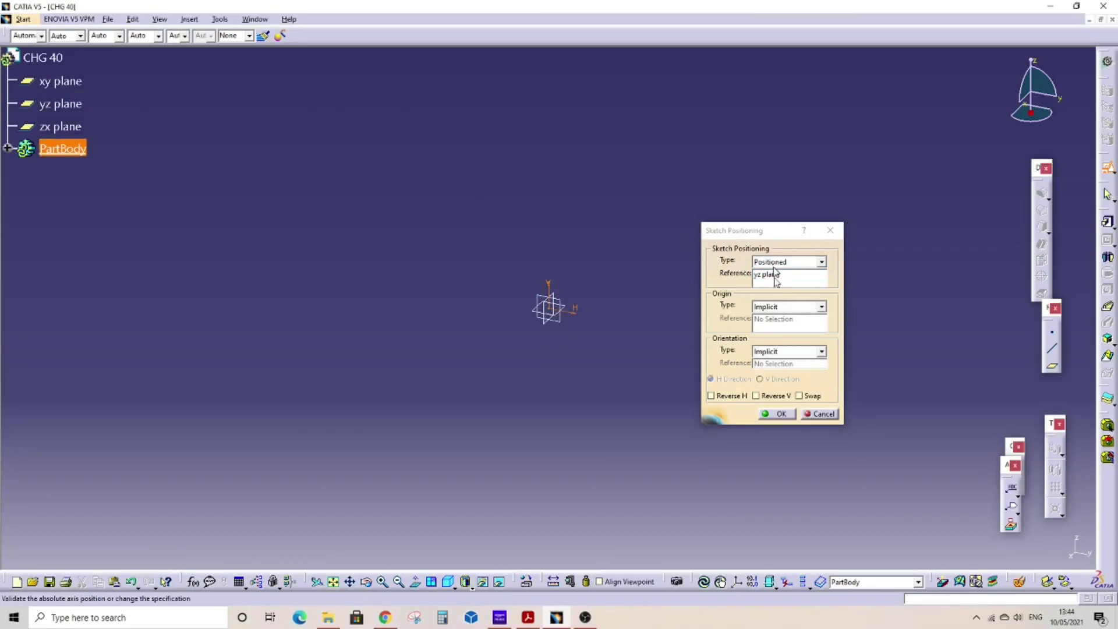
click(781, 414)
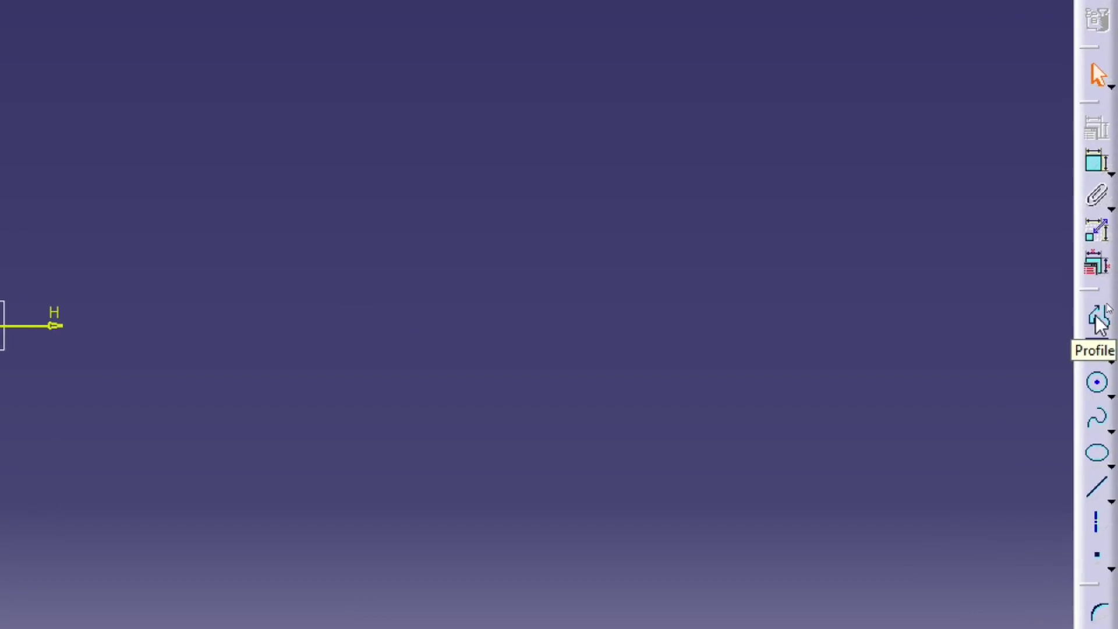
Draw the outer profile lines: top flange, web down past the origin, and bottom flange.
click(1107, 305)
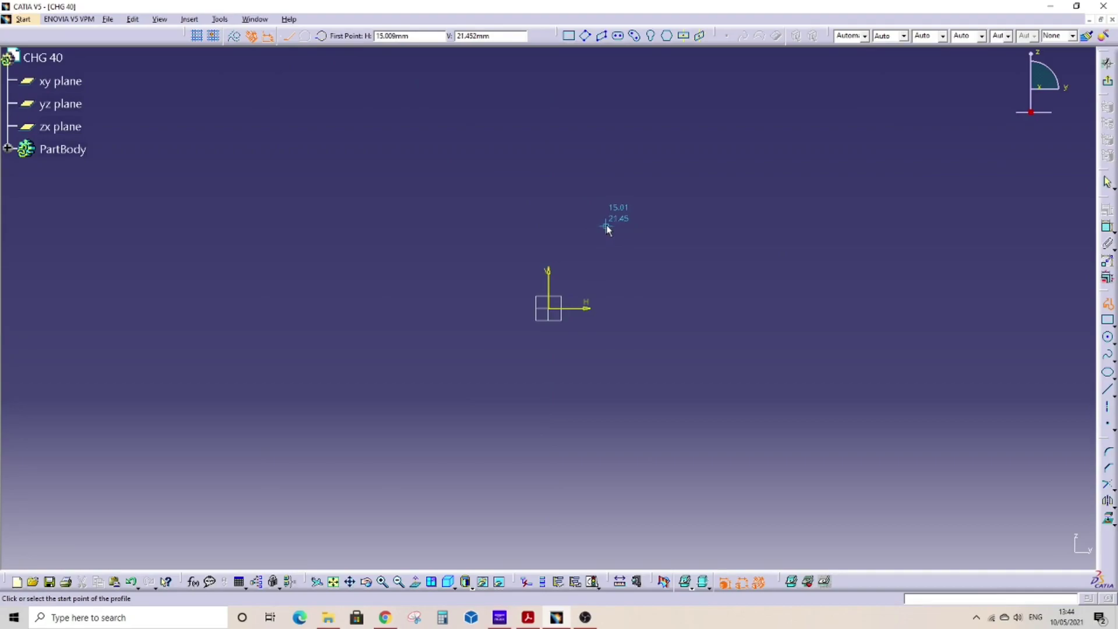
key(Escape)
drag(587, 195, 630, 236)
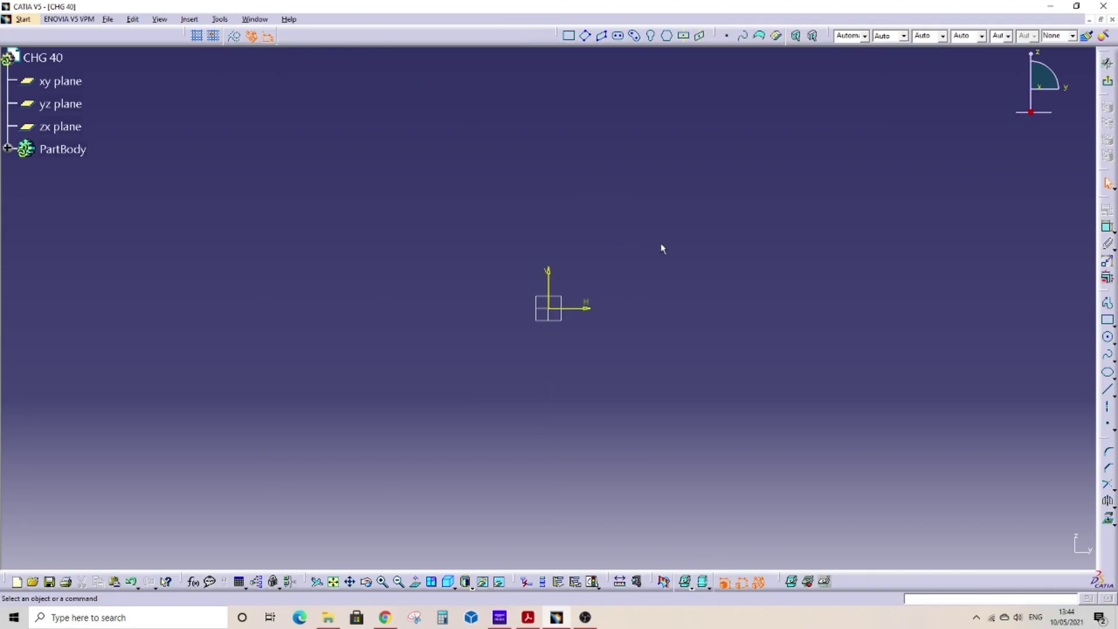
click(1107, 302)
click(637, 208)
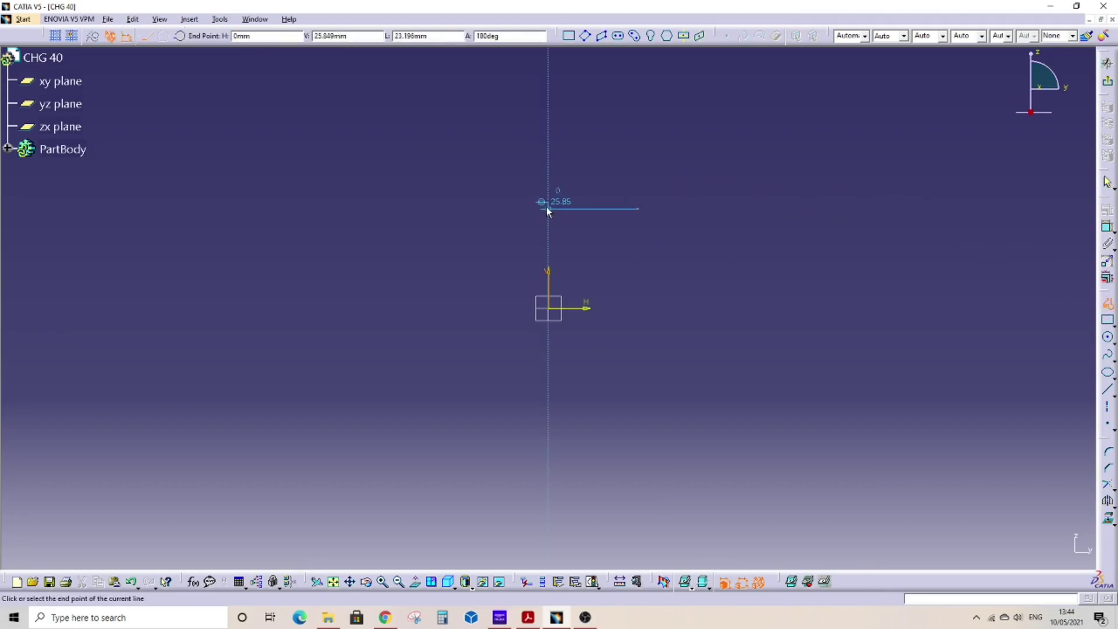
click(548, 208)
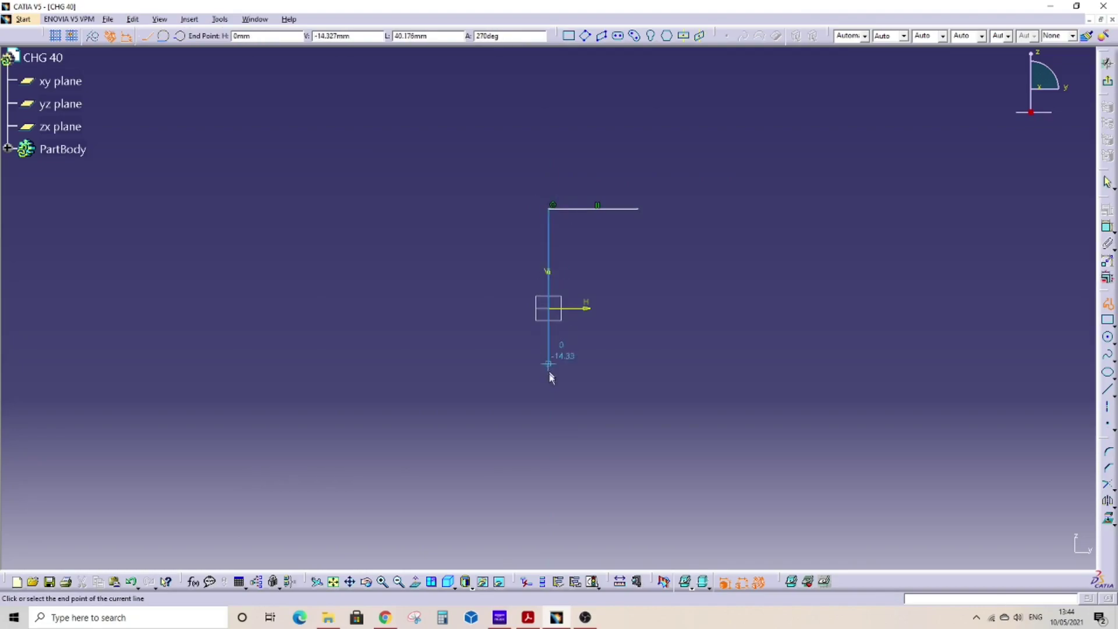
click(550, 391)
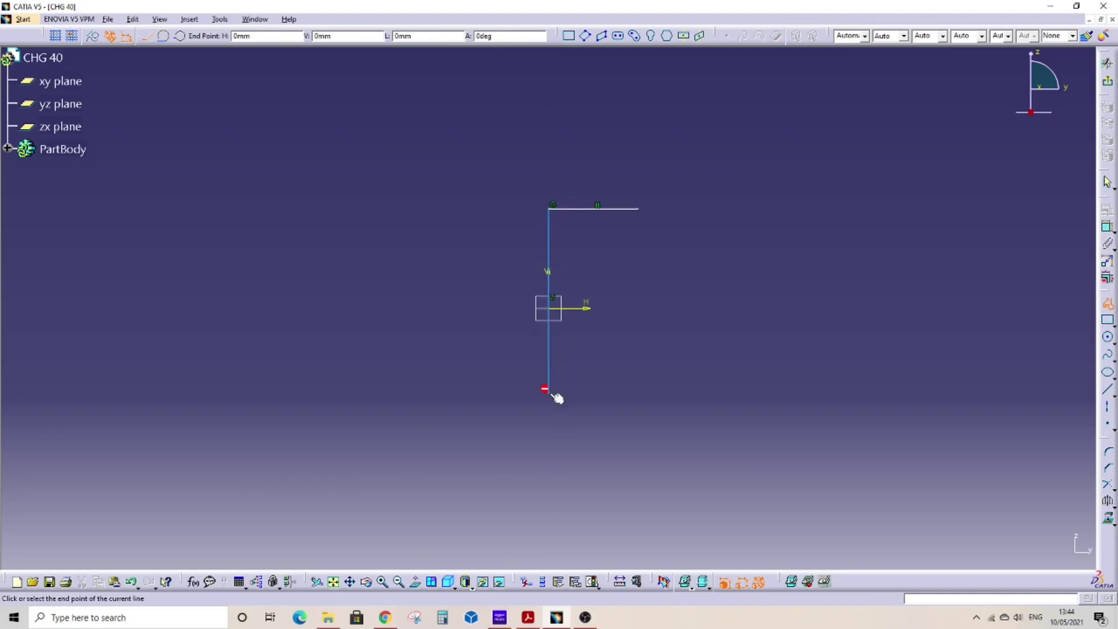
click(636, 393)
Add the bottom flange tip, sloped inner flange faces and inner web, closing the profile.
click(637, 376)
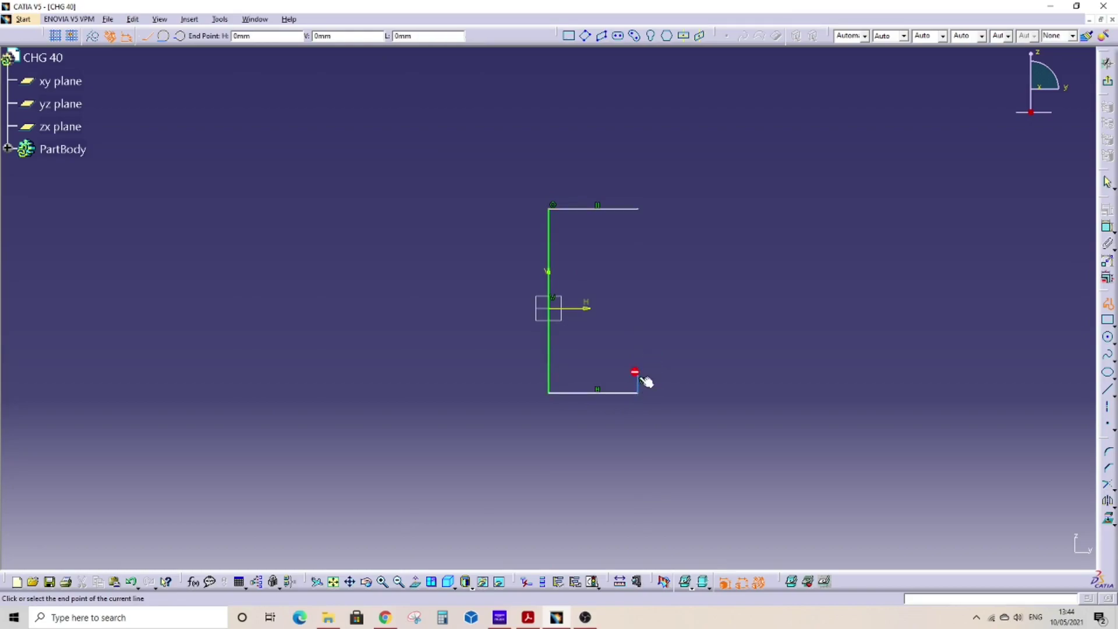
click(578, 359)
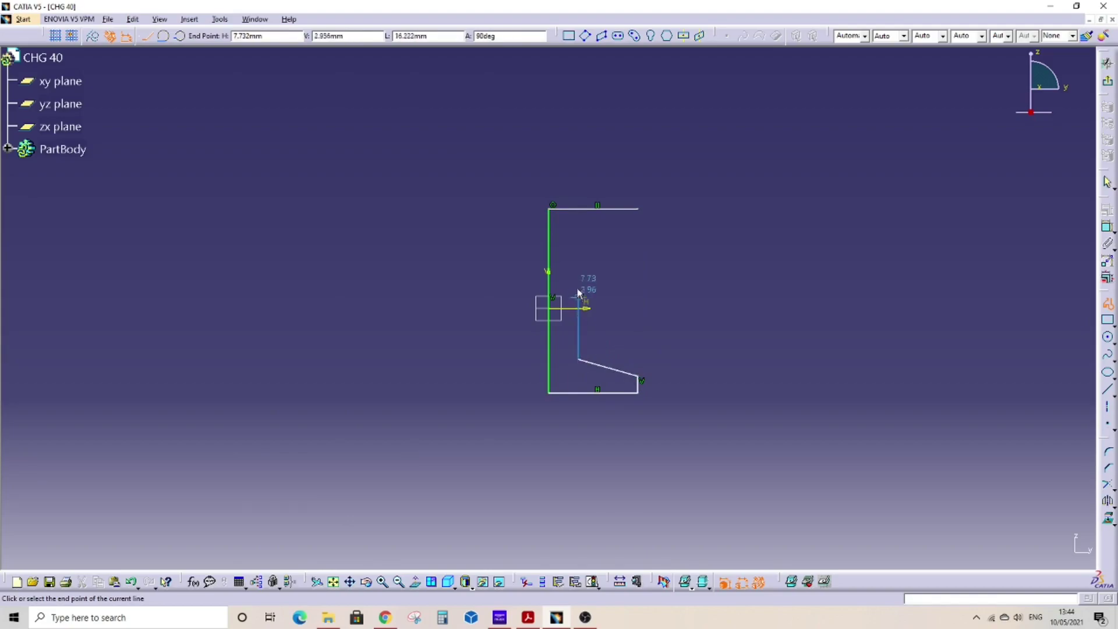
click(578, 244)
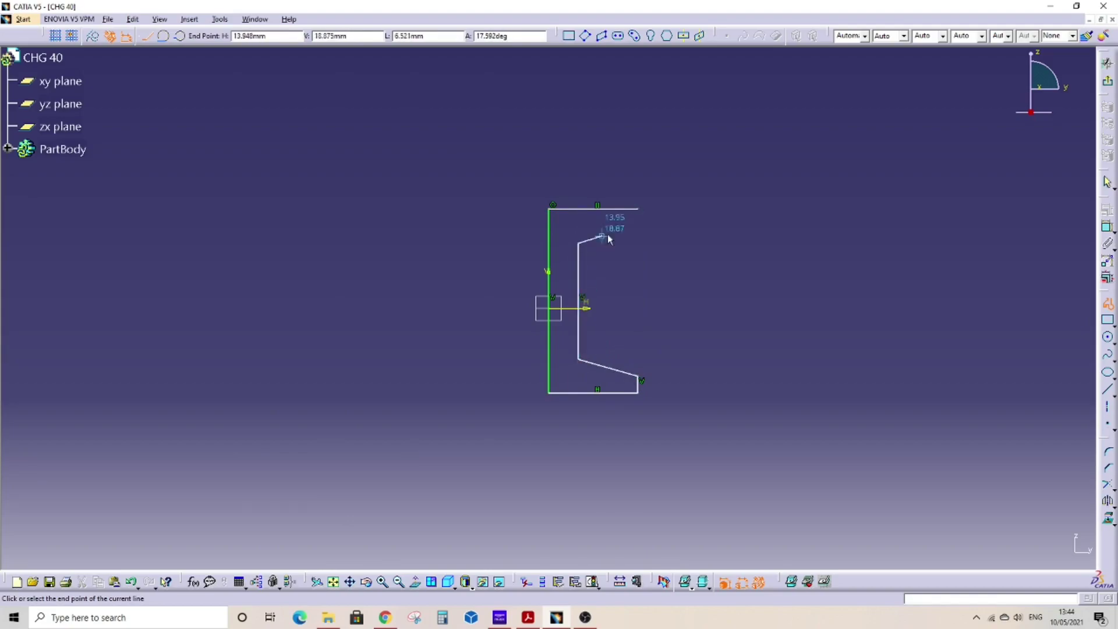
click(638, 228)
click(639, 209)
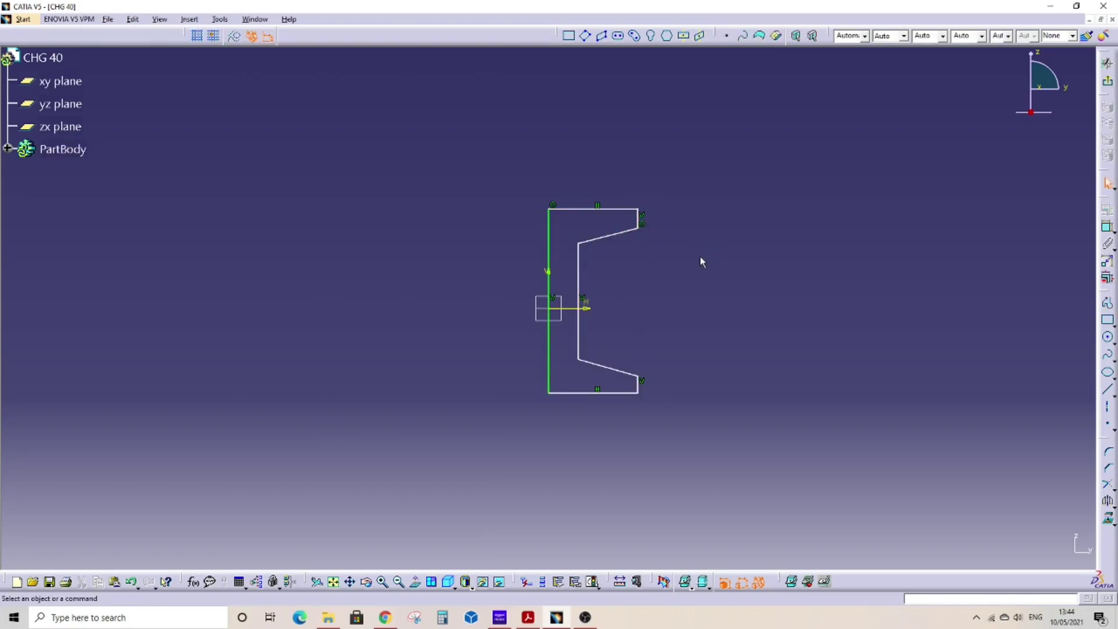
Constrain the top and bottom flange lines symmetric about the horizontal axis.
click(541, 620)
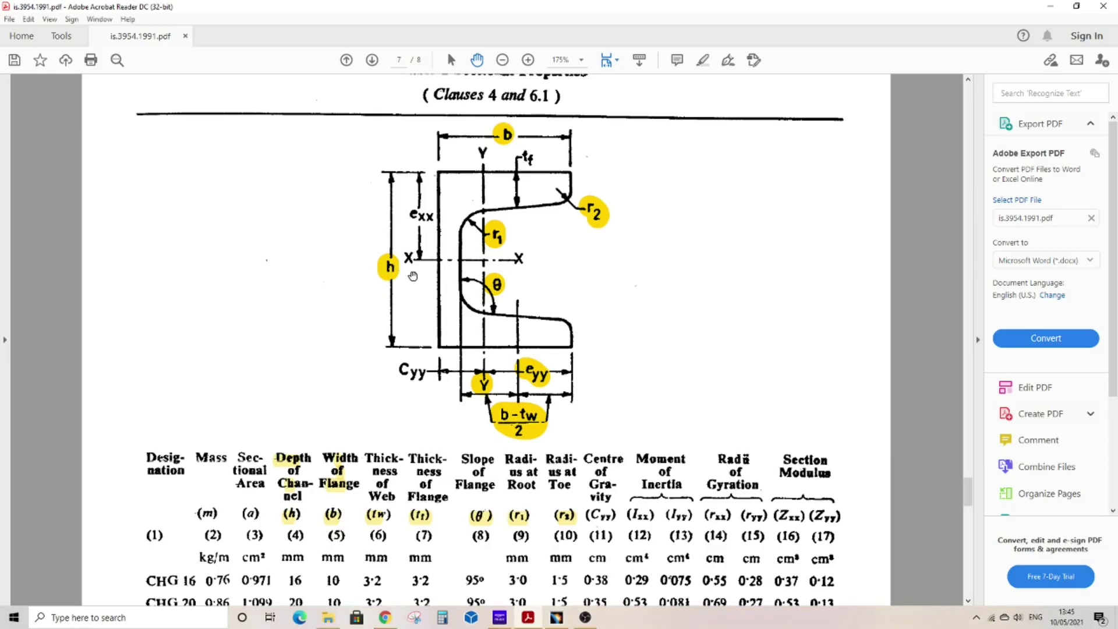
click(558, 620)
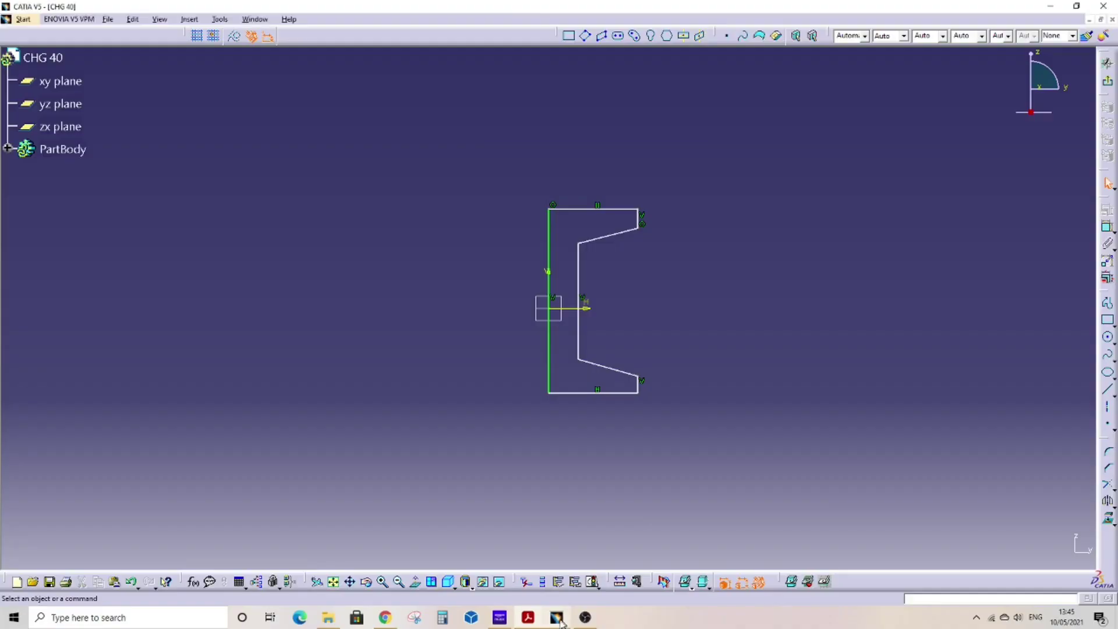
click(582, 208)
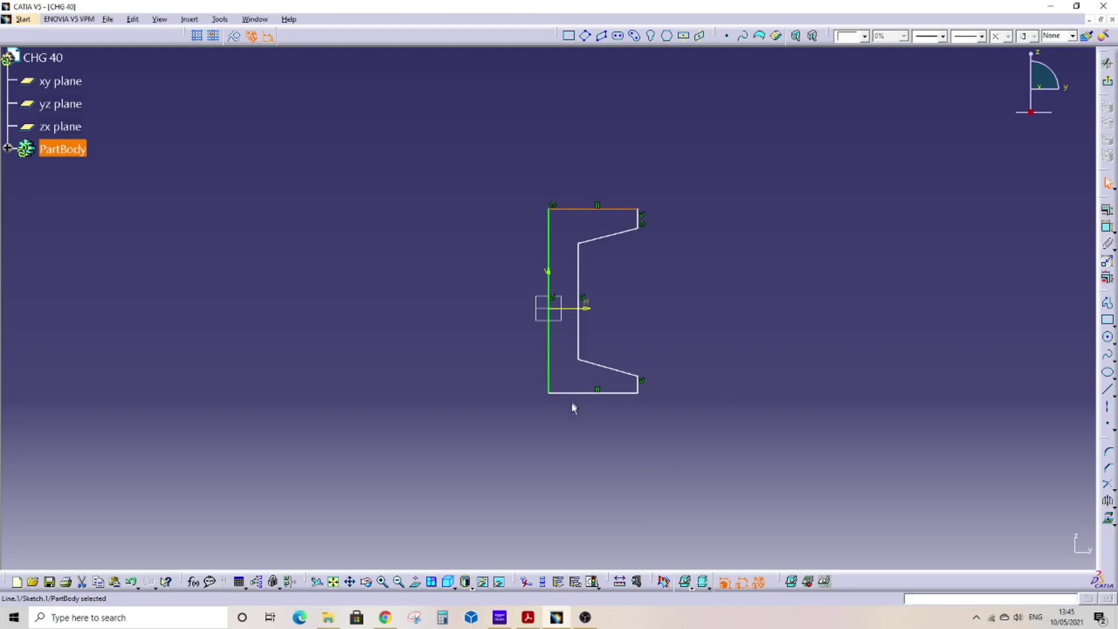
ctrl+click(585, 393)
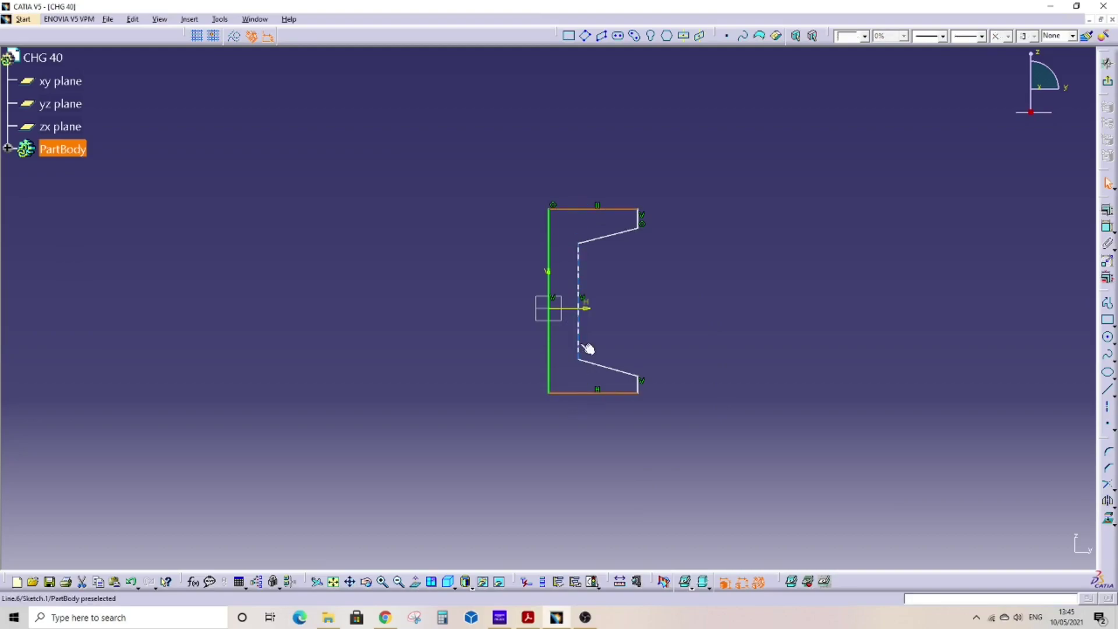
ctrl+click(579, 309)
click(1107, 210)
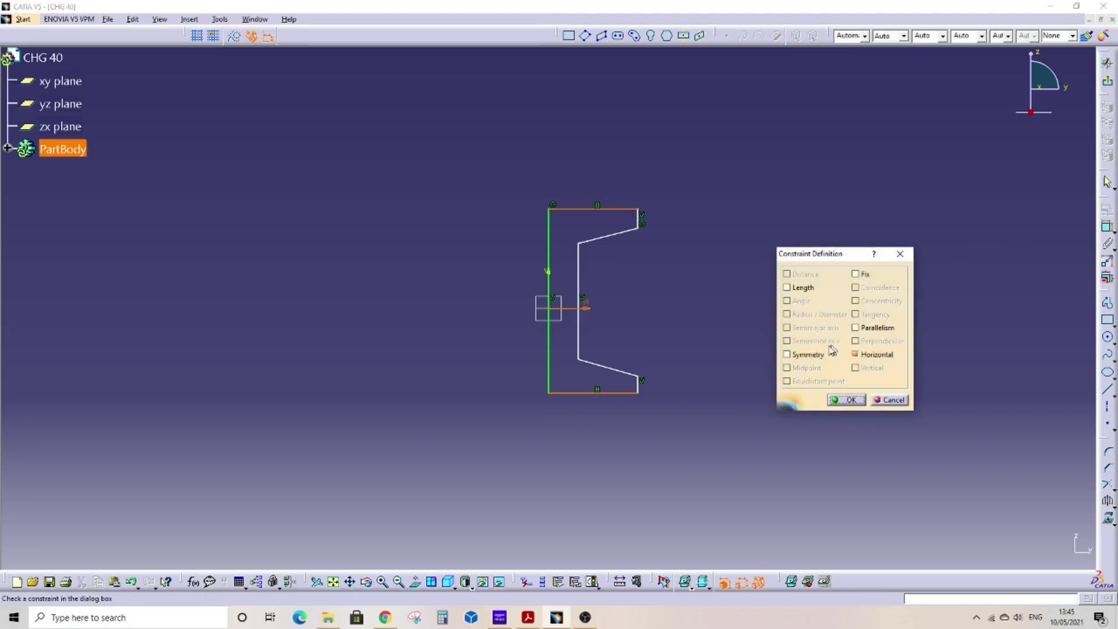
click(813, 356)
click(847, 399)
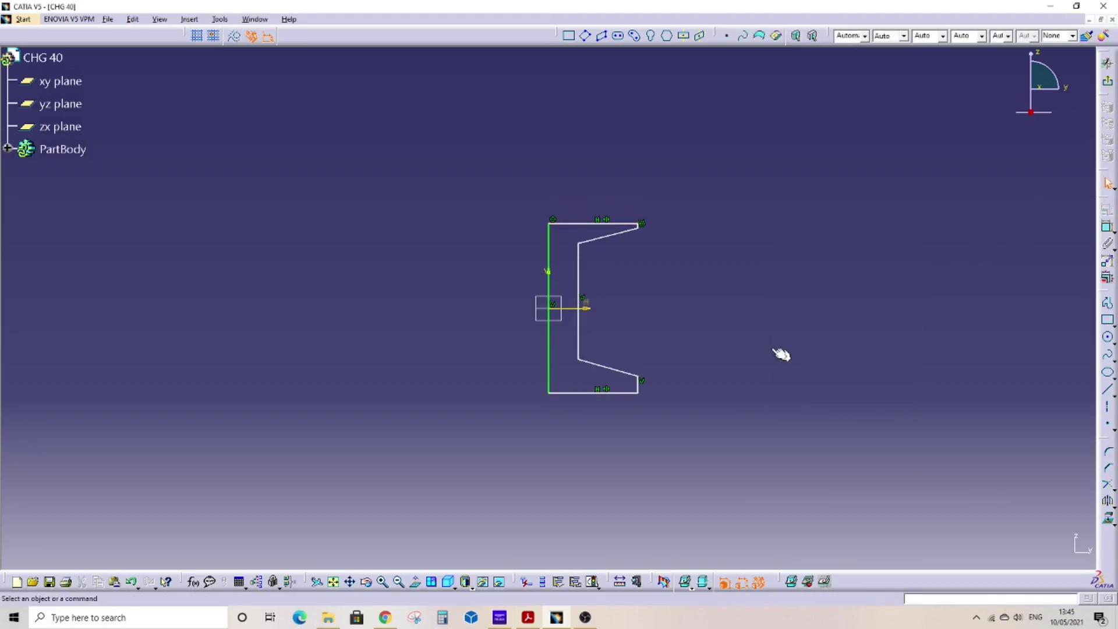
Constrain the two sloped flange faces symmetric about the horizontal axis, then zoom in.
click(624, 222)
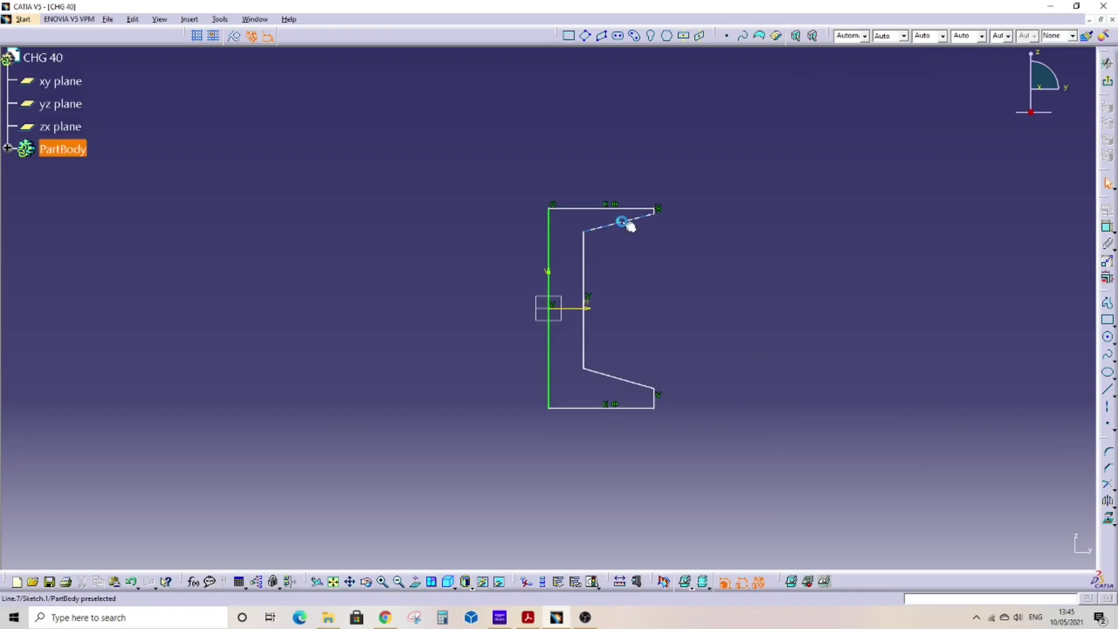
ctrl+click(617, 377)
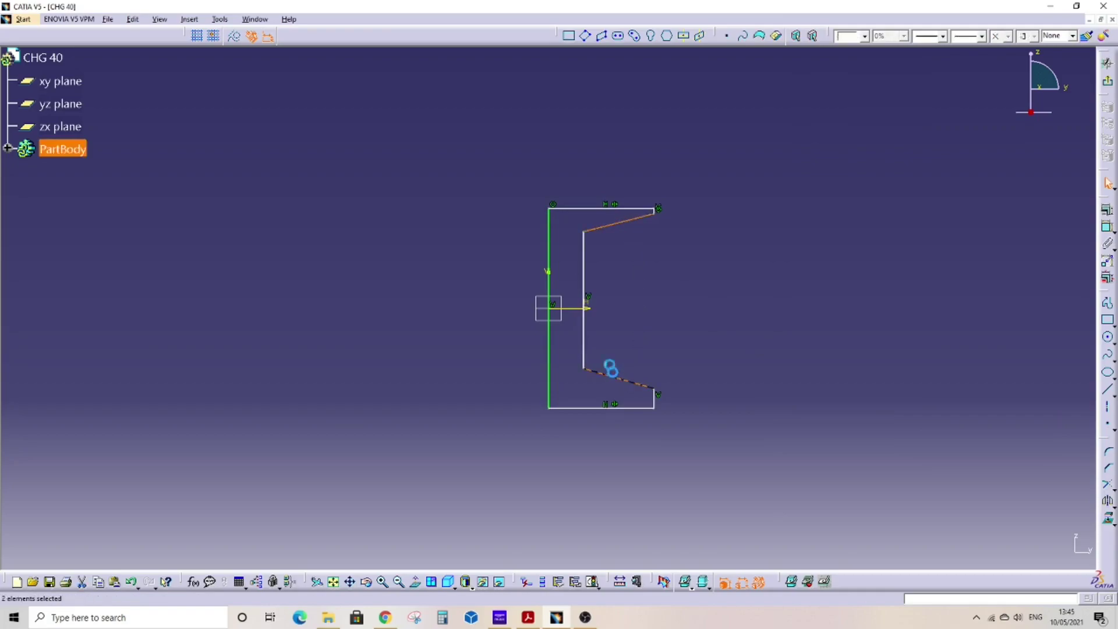
ctrl+click(578, 314)
click(1108, 211)
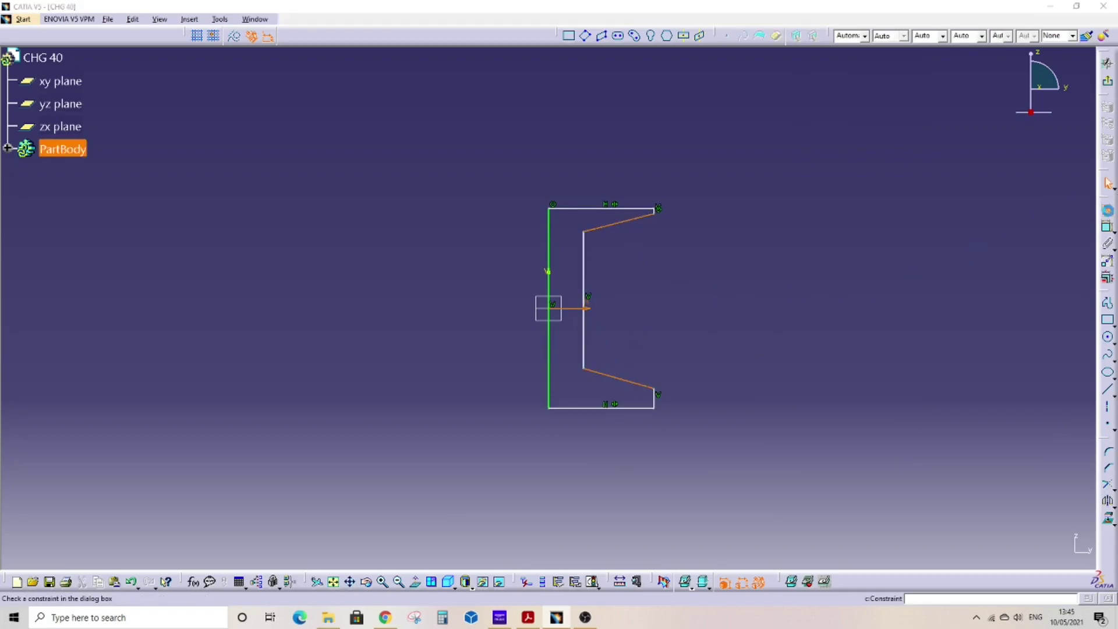
click(787, 354)
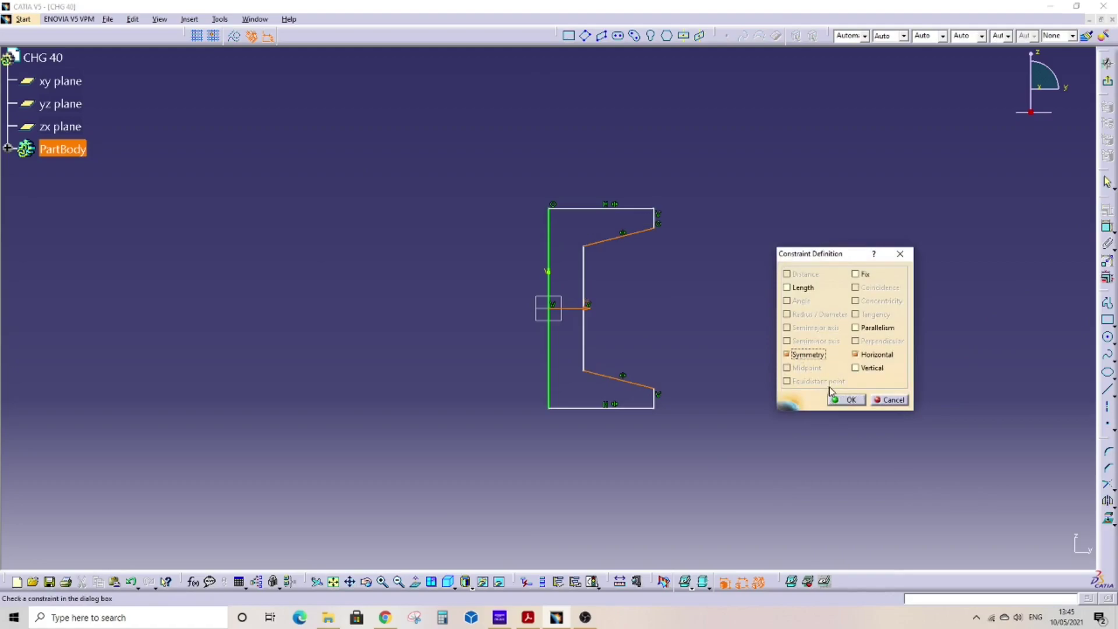
click(846, 400)
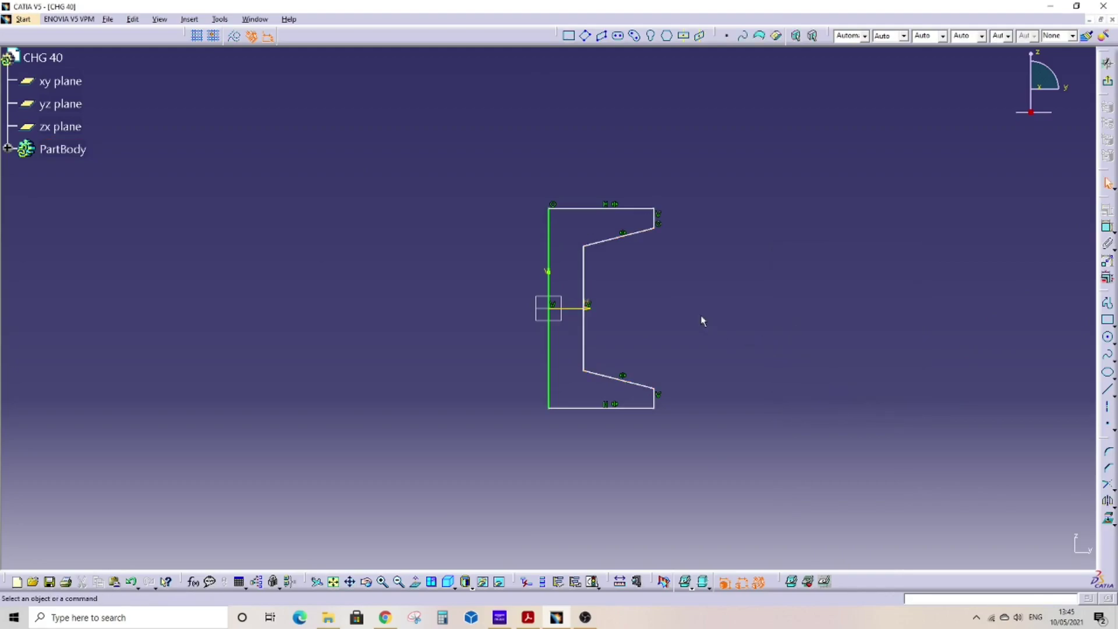
mouse_move(701, 315)
middle_down()
mouse_move(689, 268)
mouse_move(726, 277)
mouse_move(687, 281)
mouse_move(684, 320)
mouse_move(689, 302)
middle_up()
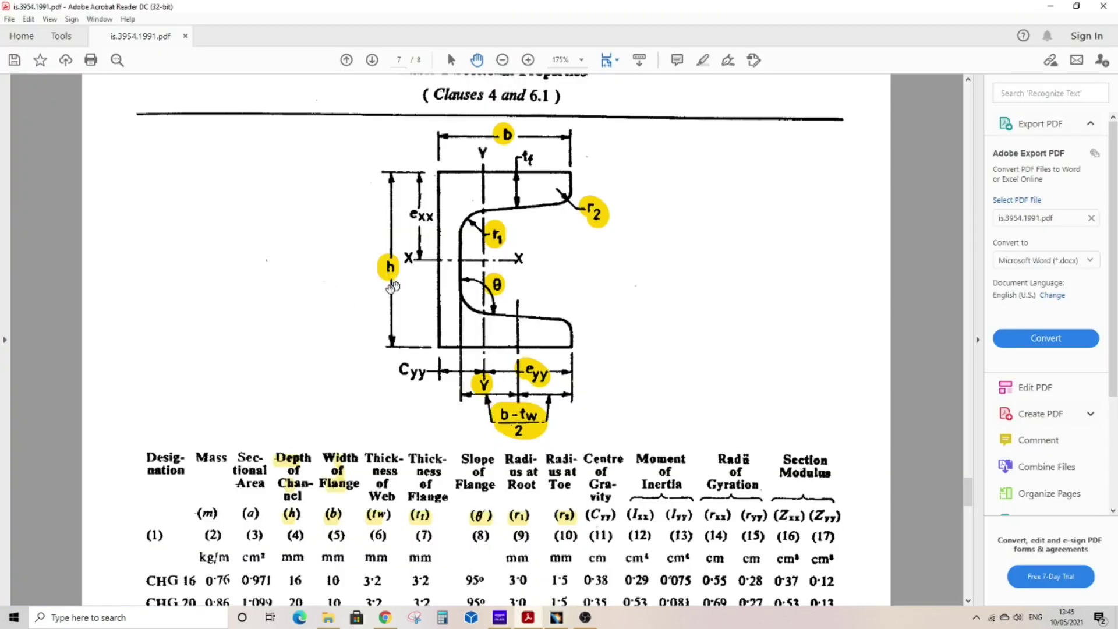
Pan the Acrobat table to show the CHG 40 row, then return to the CATIA sketch.
click(294, 457)
drag(317, 348, 322, 271)
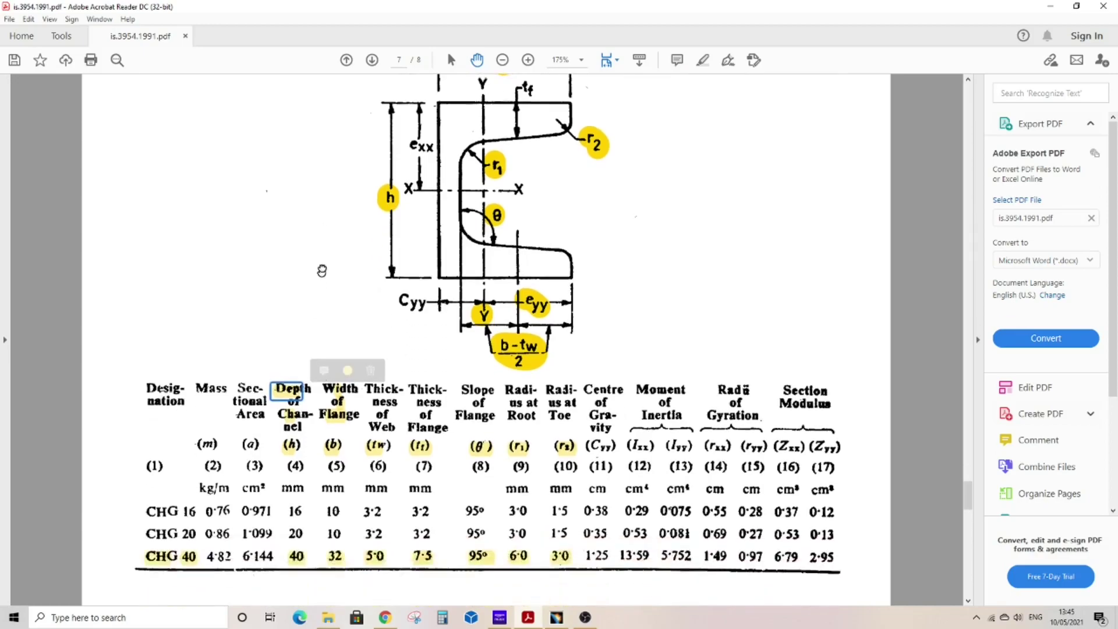
scroll(321, 270, down, 2)
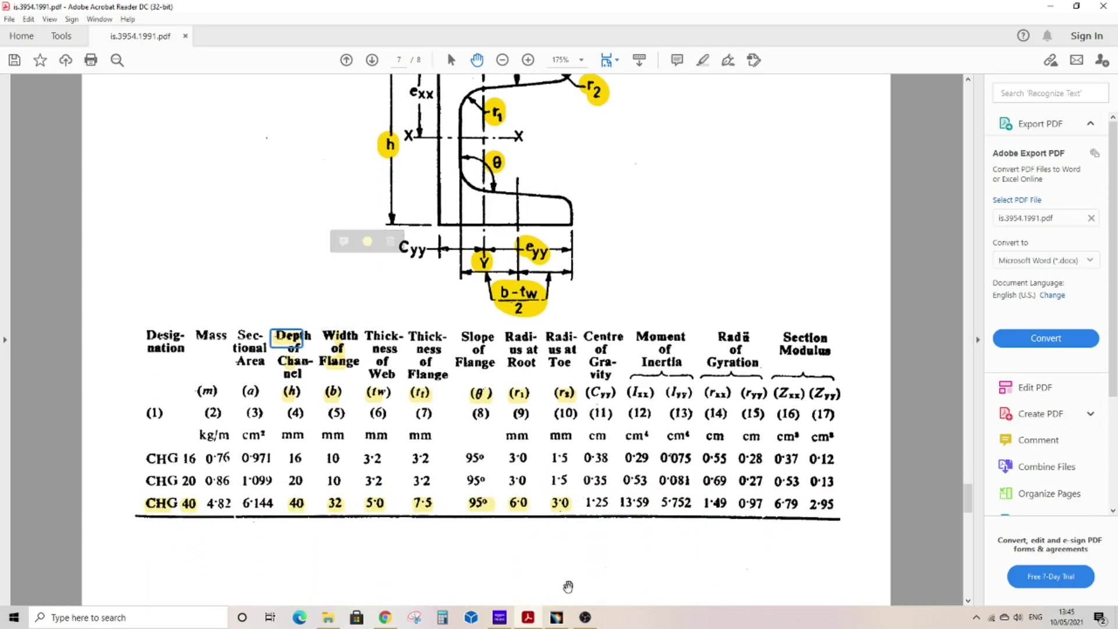
click(556, 617)
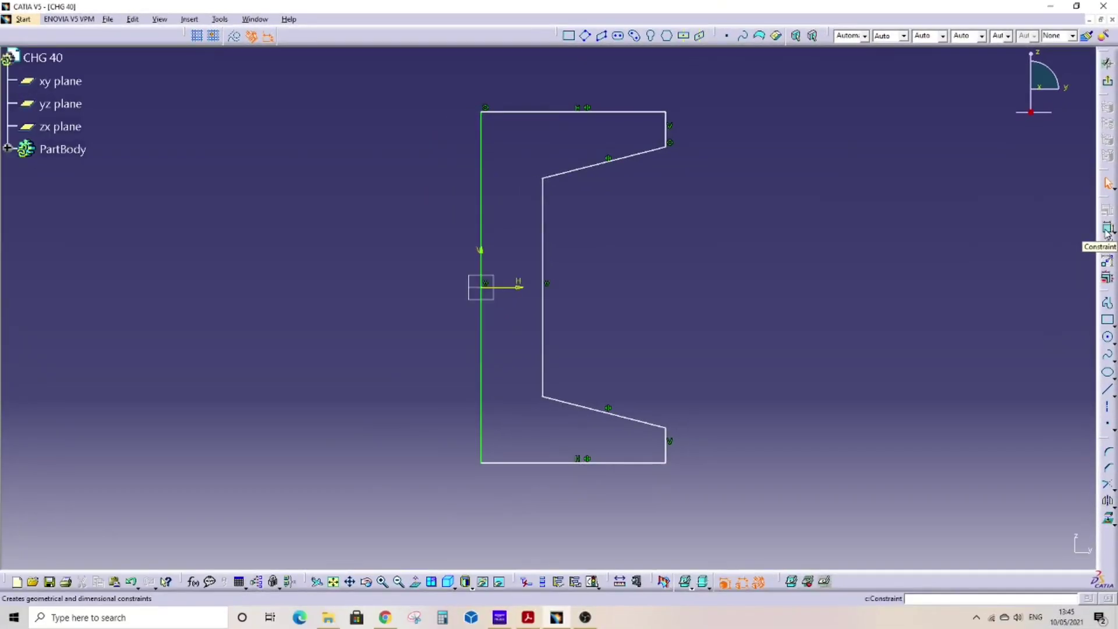
Dimension the top-to-bottom flange distance and change it from 44.117 to 40 mm.
click(1107, 231)
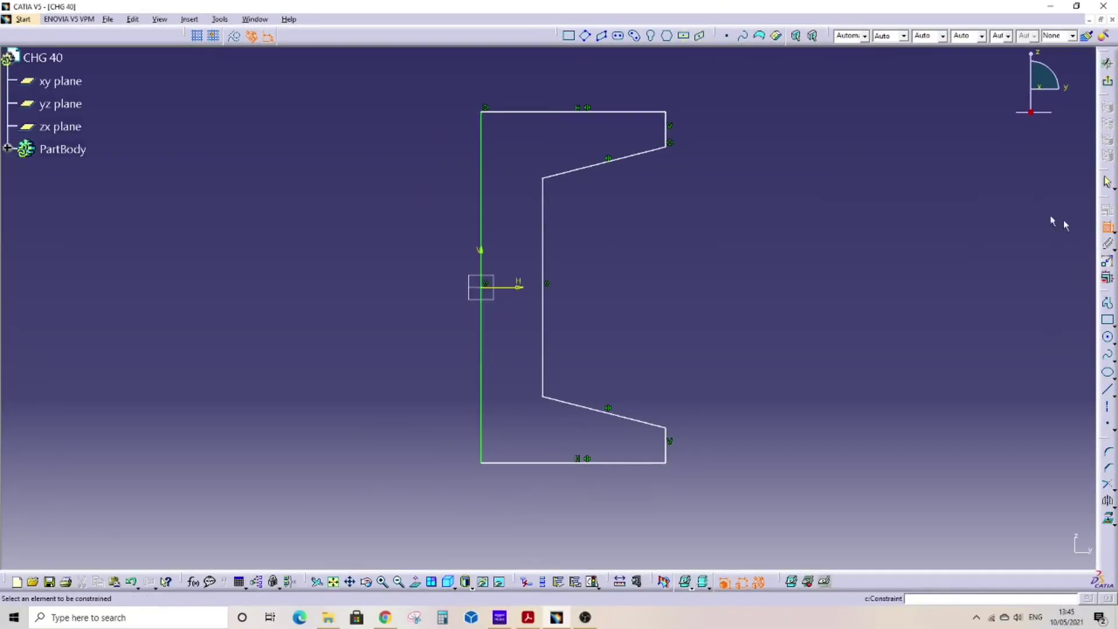
click(538, 113)
click(539, 462)
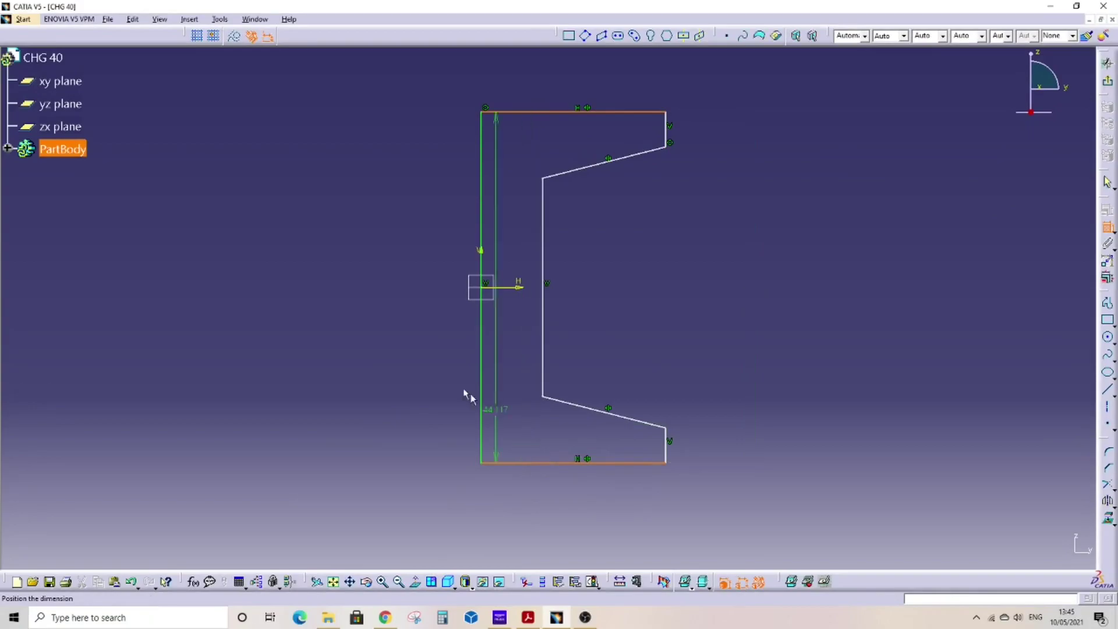
click(415, 319)
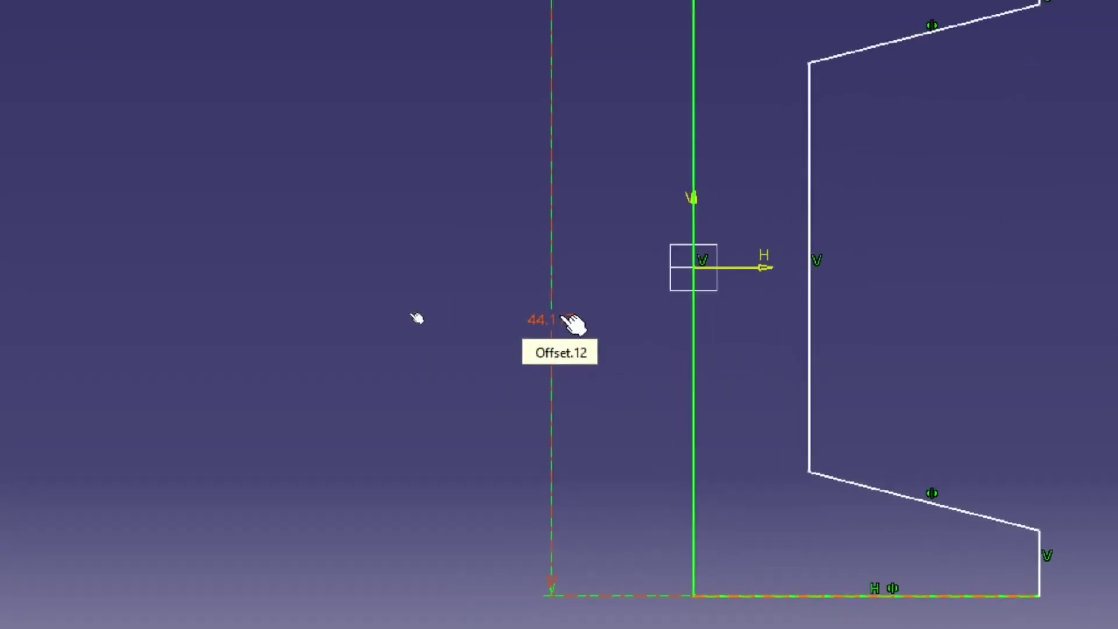
click(399, 320)
double_click(558, 315)
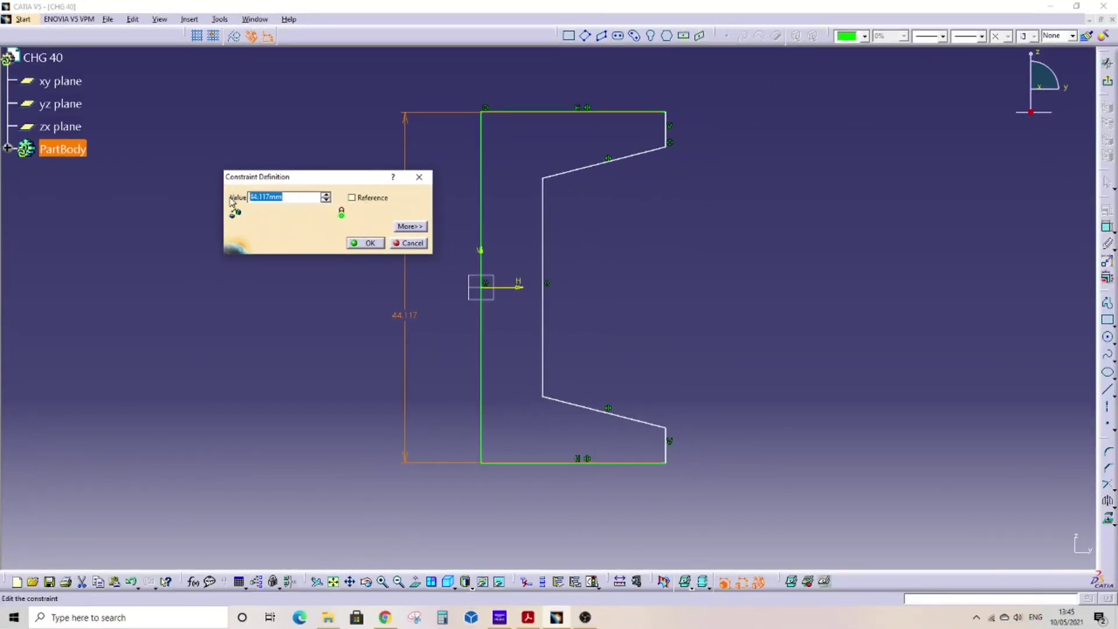
text(40)
key(Return)
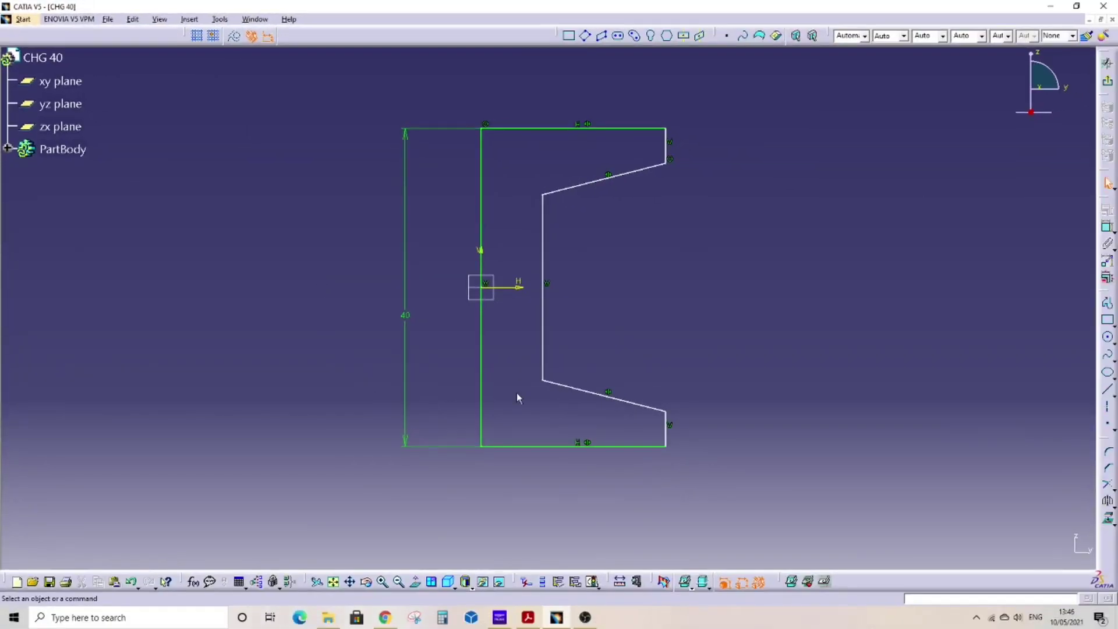
In Acrobat, switch to the tool for selecting text and annotations.
click(528, 618)
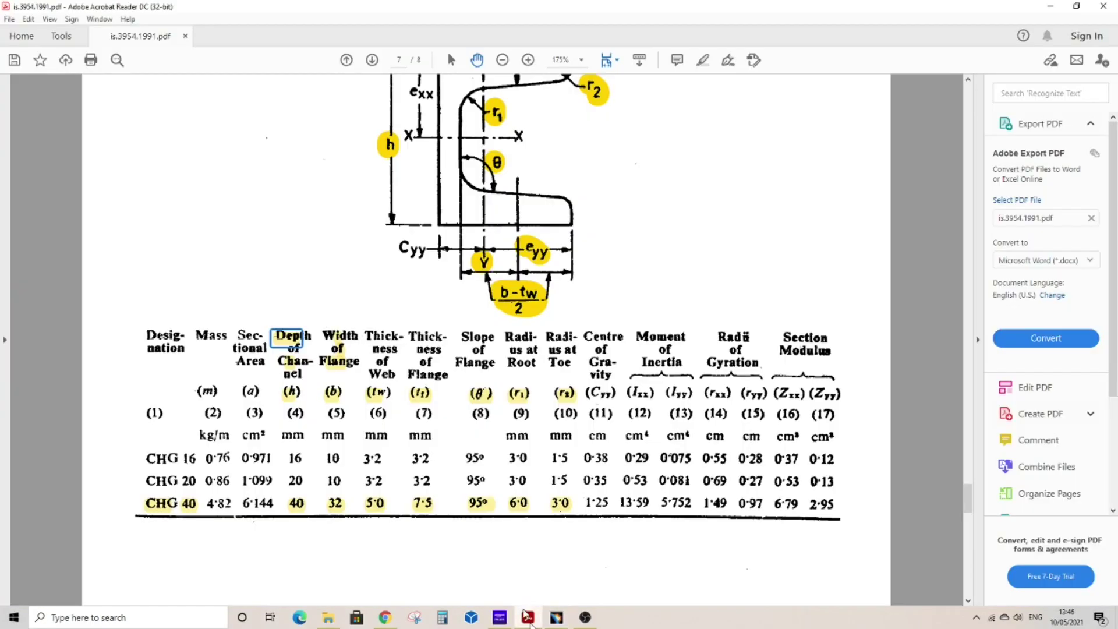
right_click(306, 510)
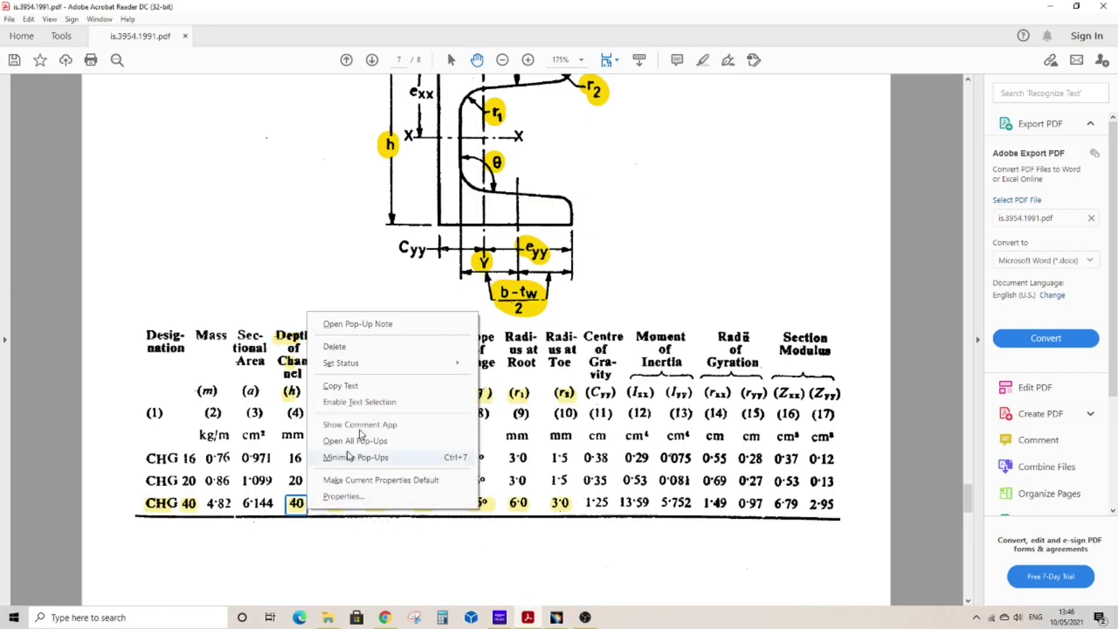
click(309, 266)
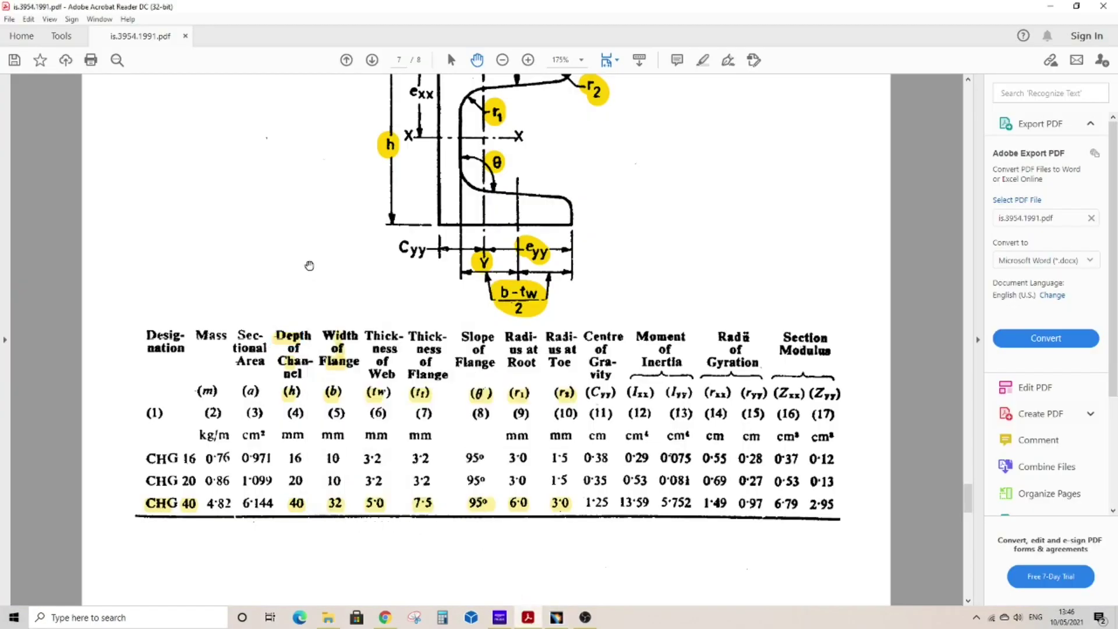
right_click(249, 256)
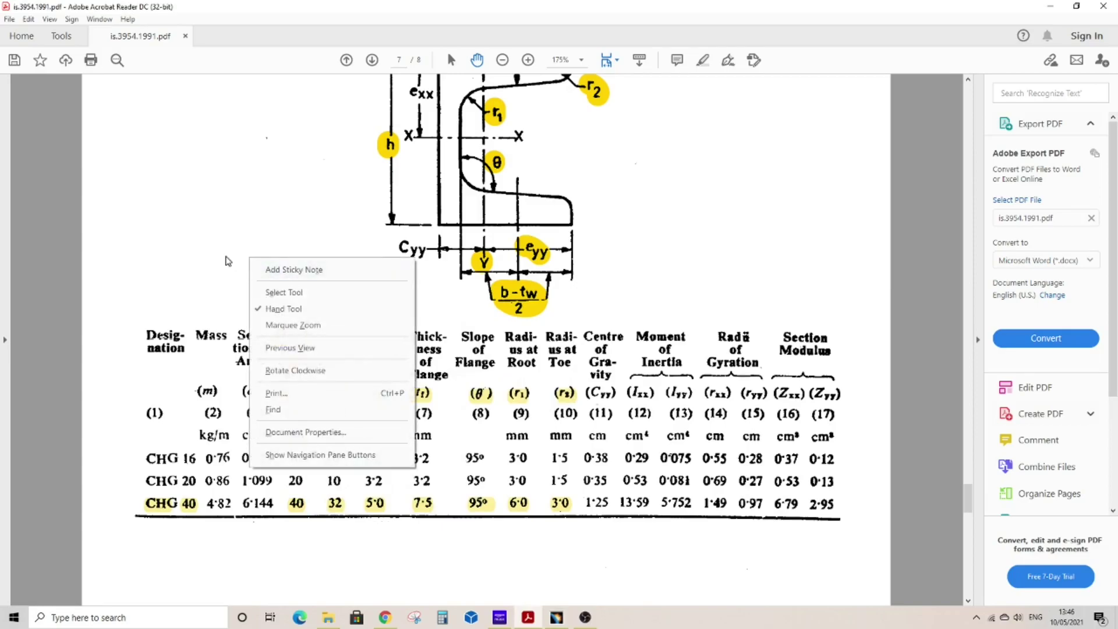
click(283, 291)
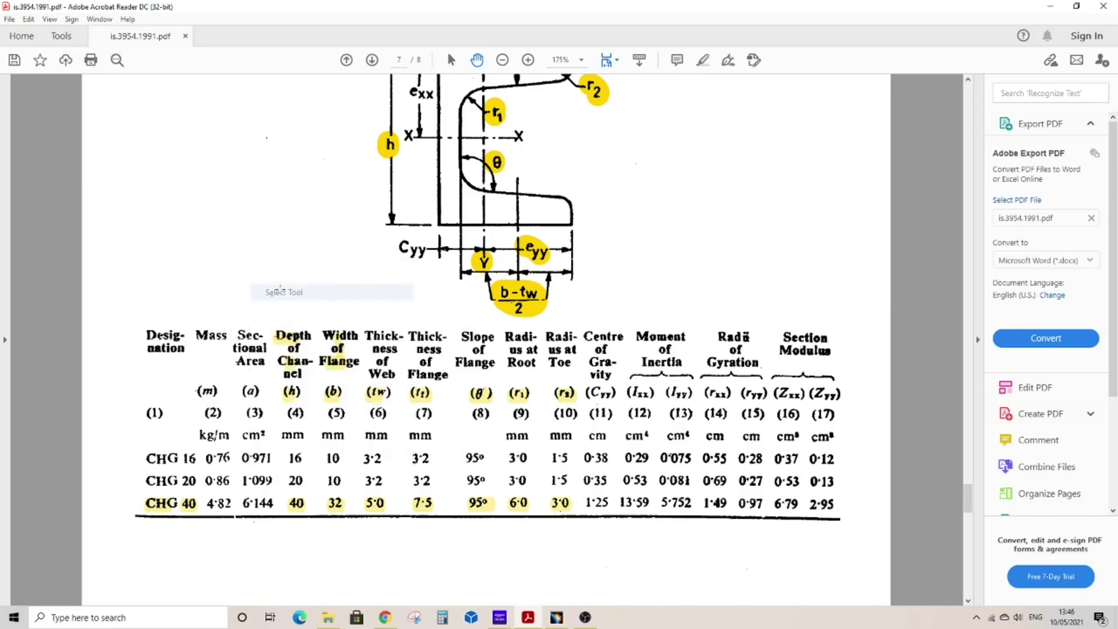
Recolour the 40 depth value's highlight pink, then pan the table with the Hand tool.
click(295, 508)
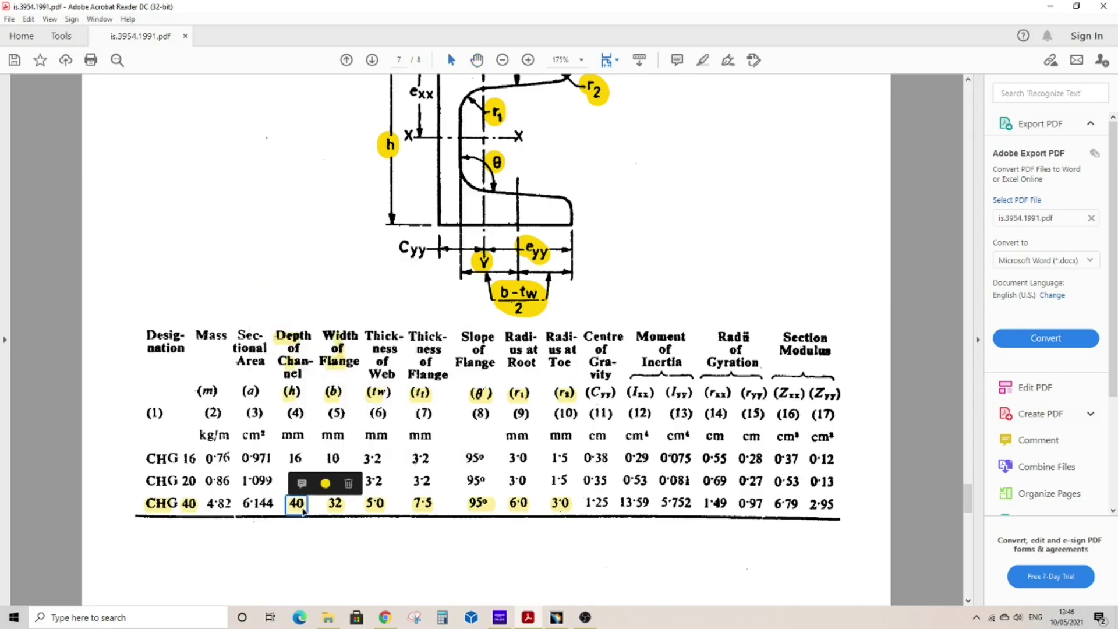
click(326, 483)
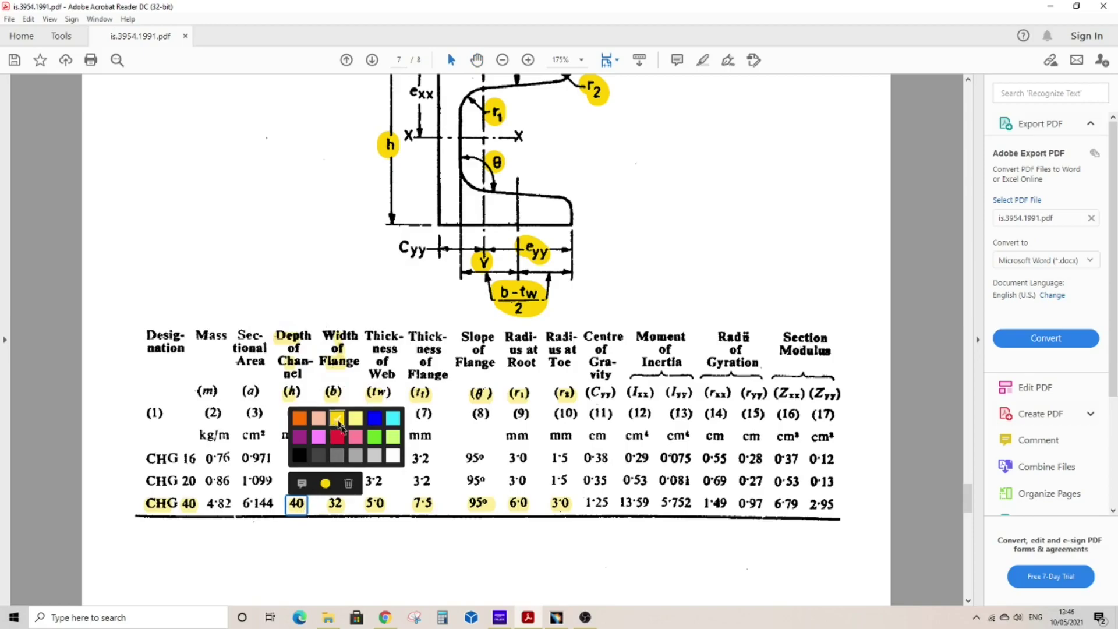
click(354, 438)
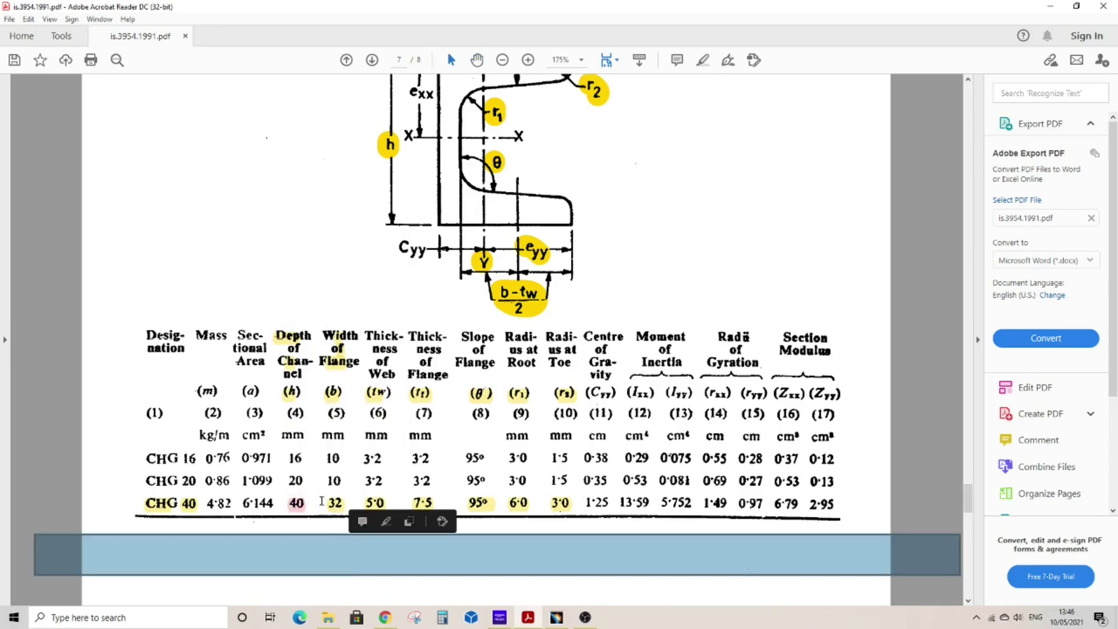
right_click(683, 263)
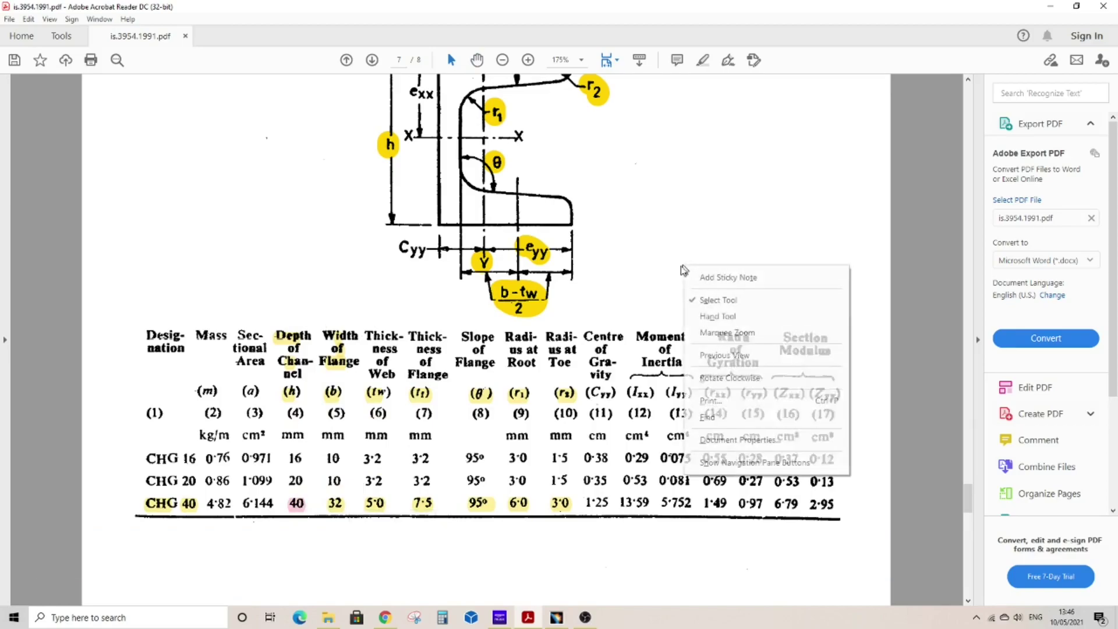
click(721, 315)
drag(649, 213, 628, 222)
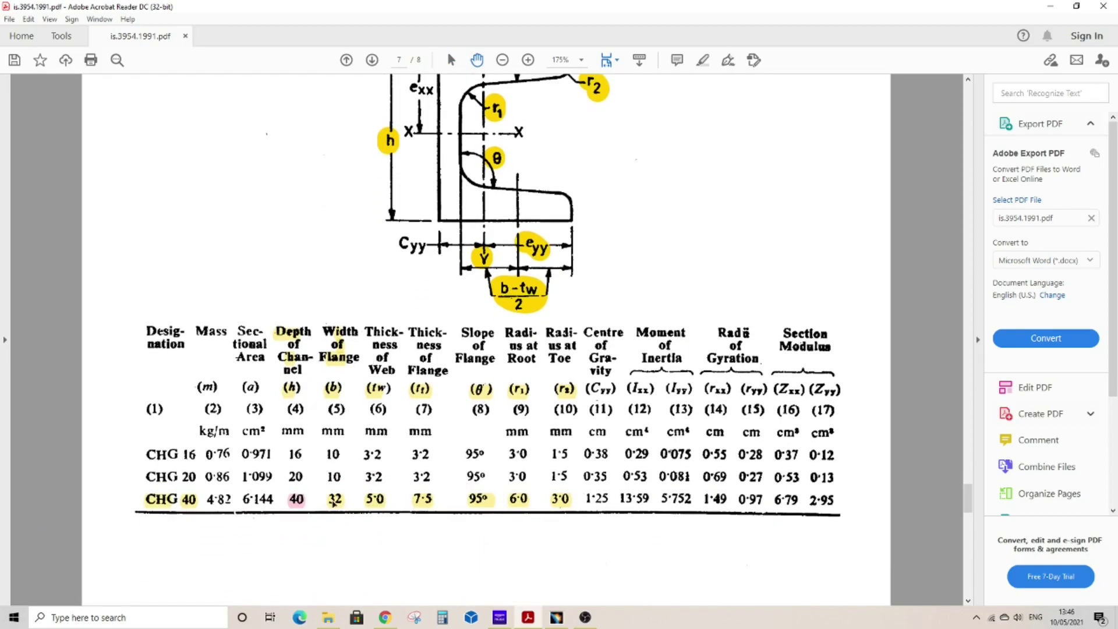
Dimension the flange width between the outer vertical lines and set it to 32 mm.
click(556, 617)
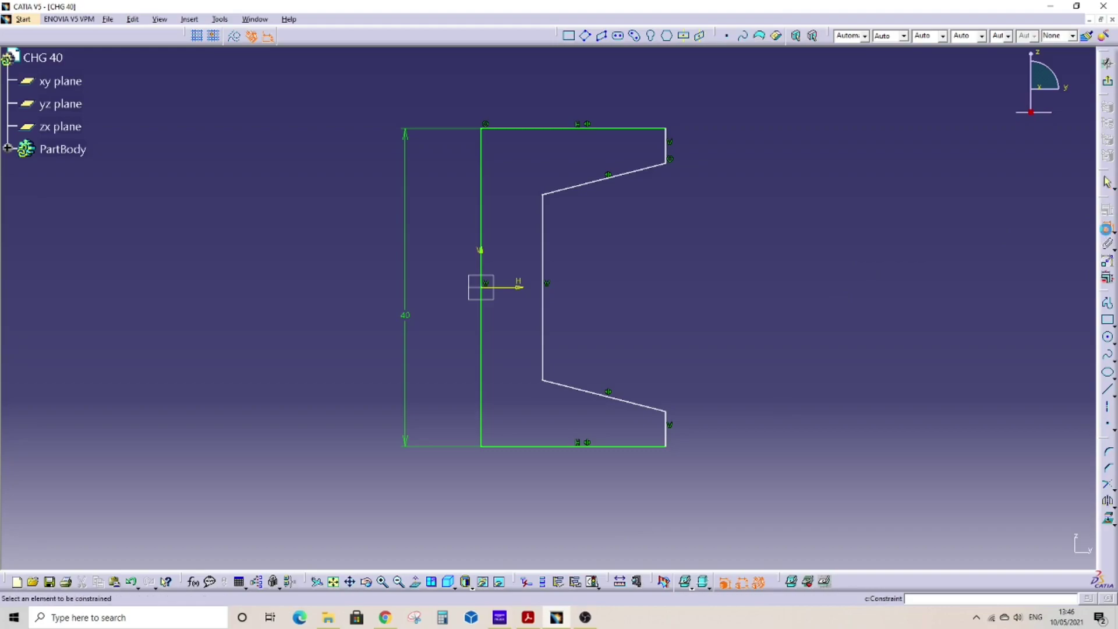
click(481, 181)
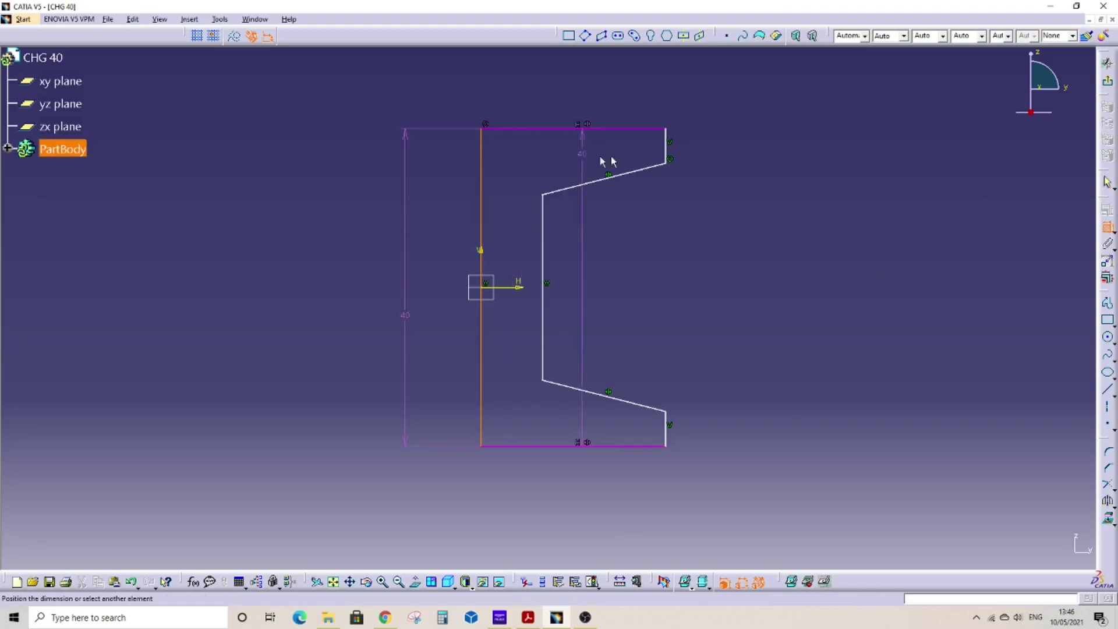
click(665, 150)
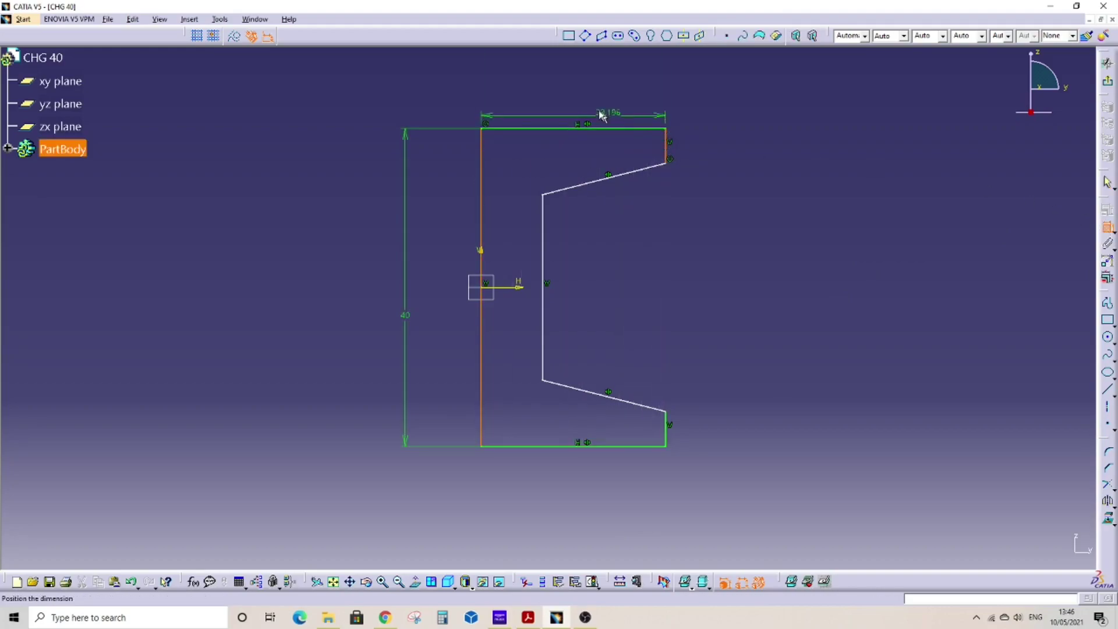
click(578, 89)
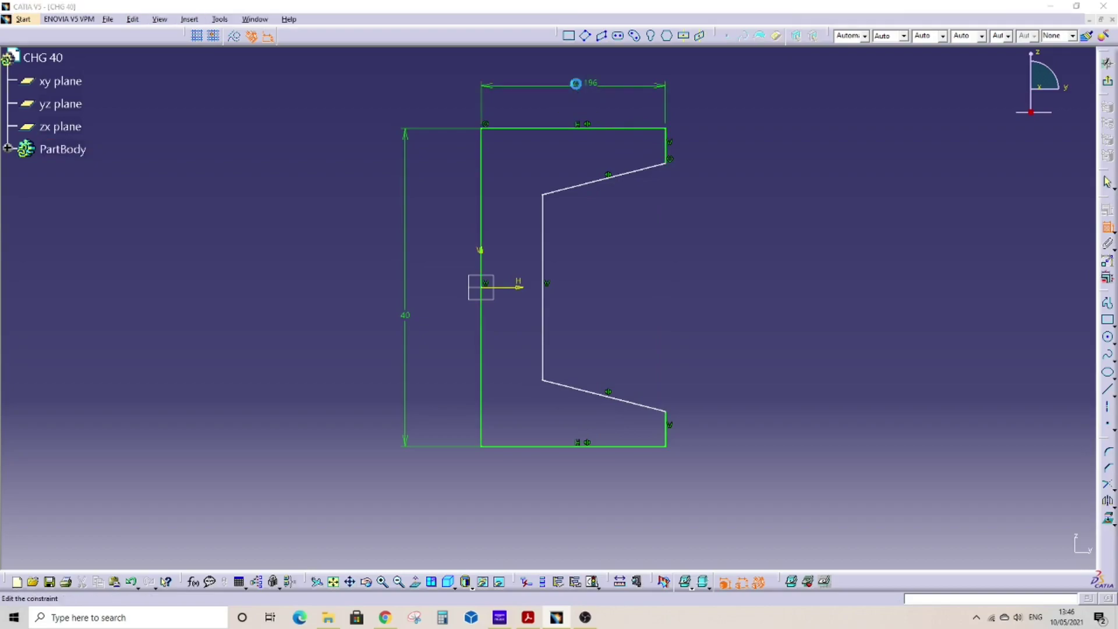
double_click(578, 89)
text(3)
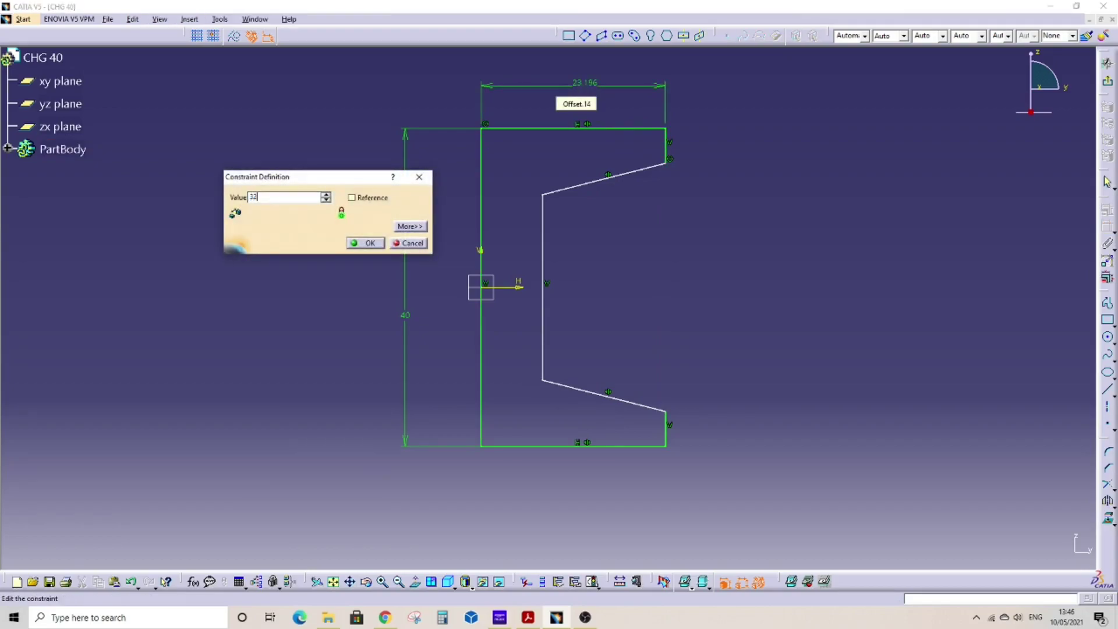
text(2)
key(Return)
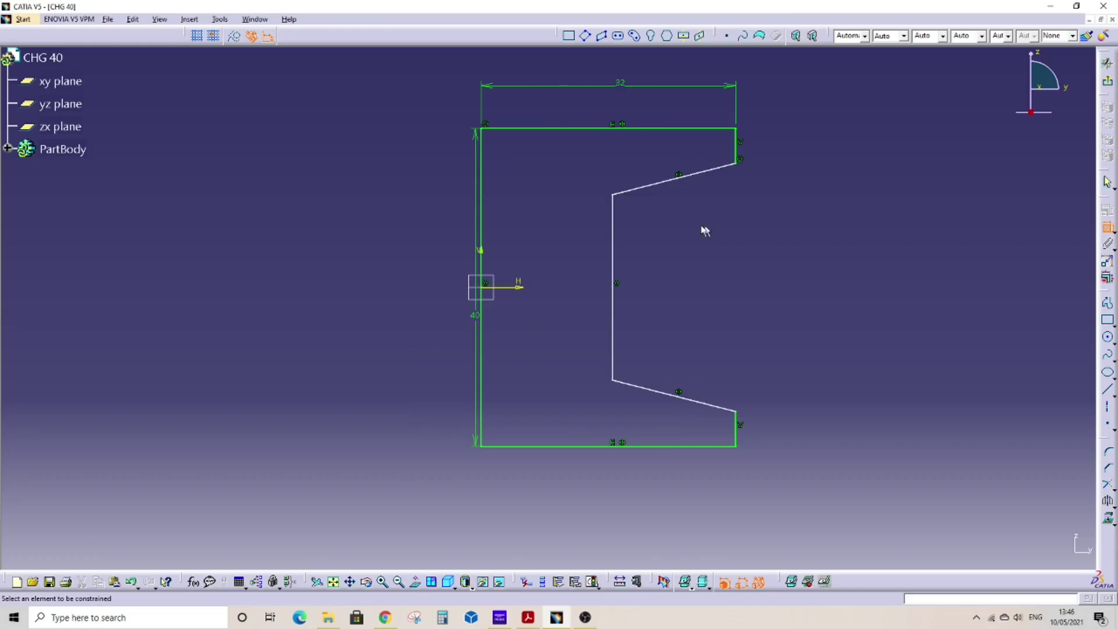
Add a length dimension to the inner web line and re-enter the width value as 33.
middle_drag(773, 240, 763, 290)
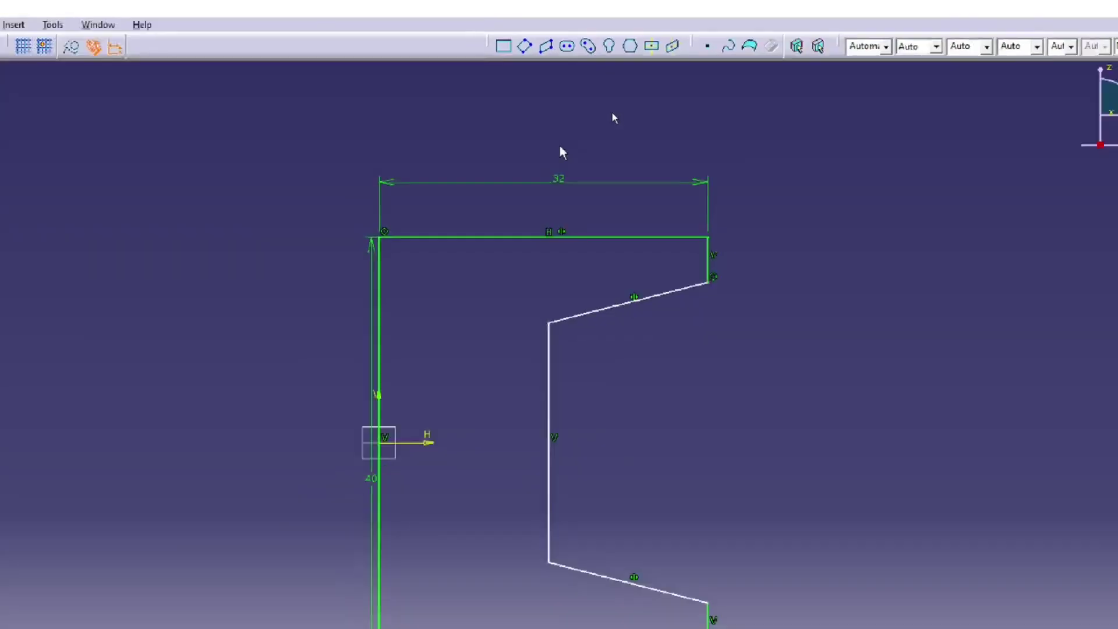
click(548, 378)
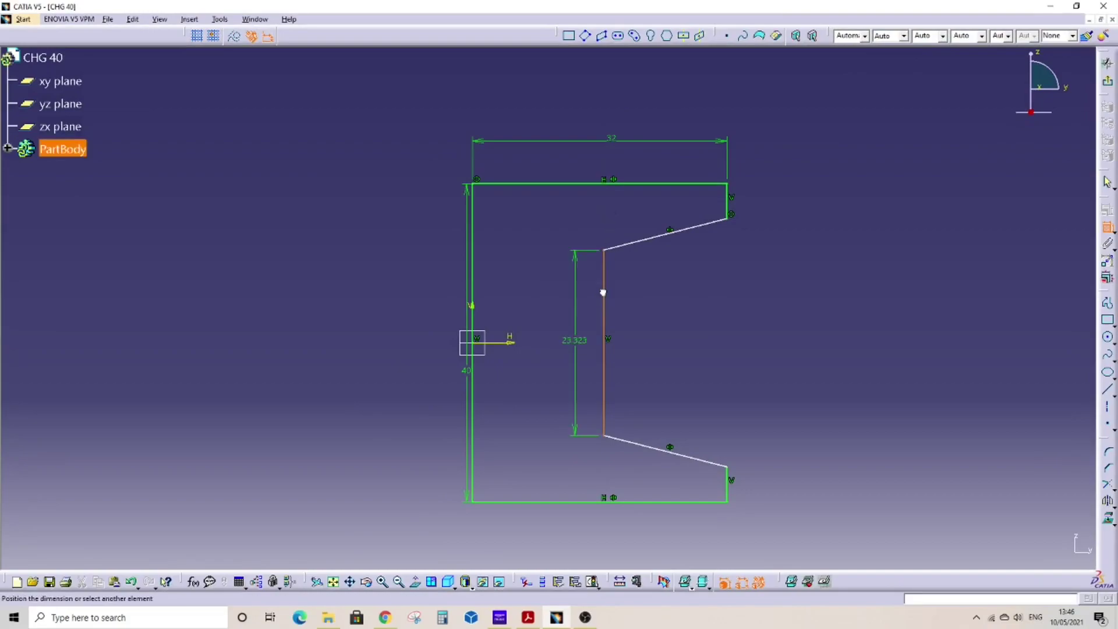
click(579, 295)
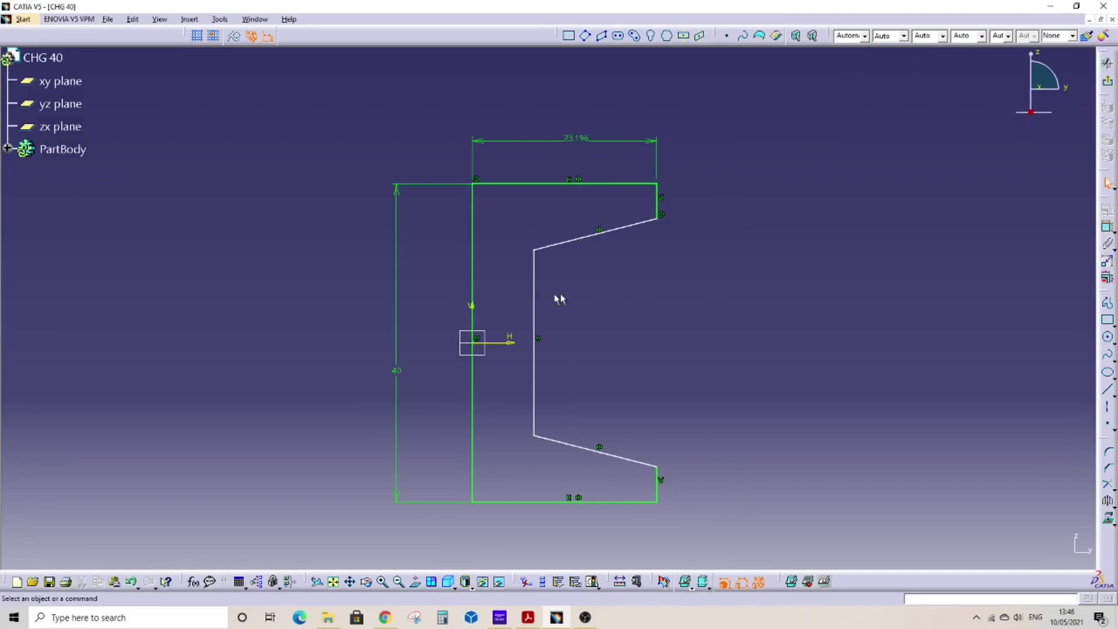
double_click(575, 138)
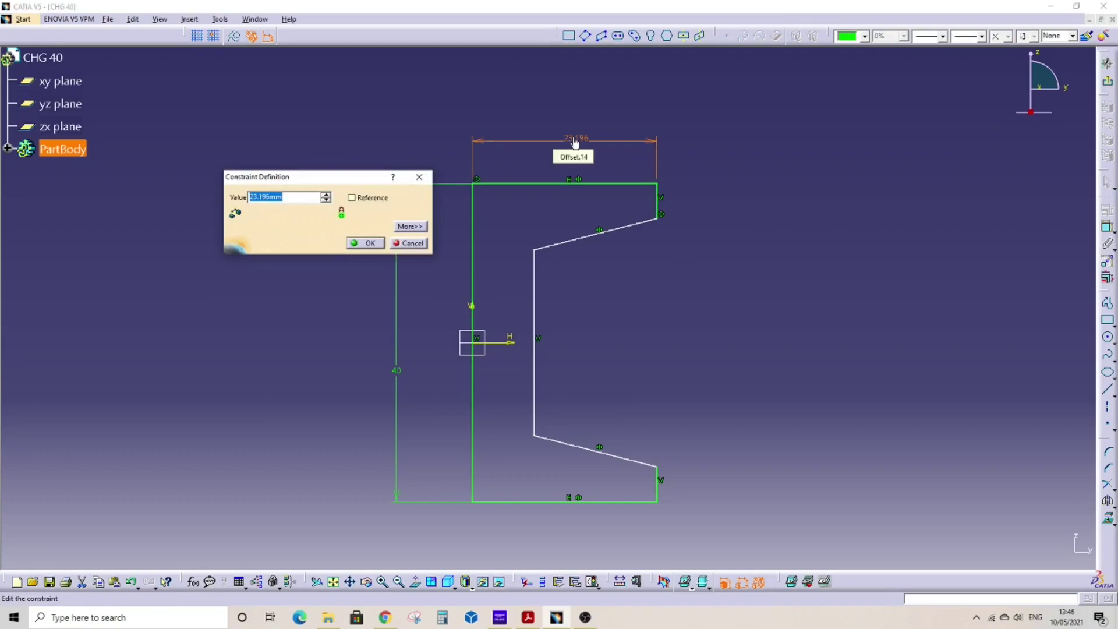
text(33)
key(Return)
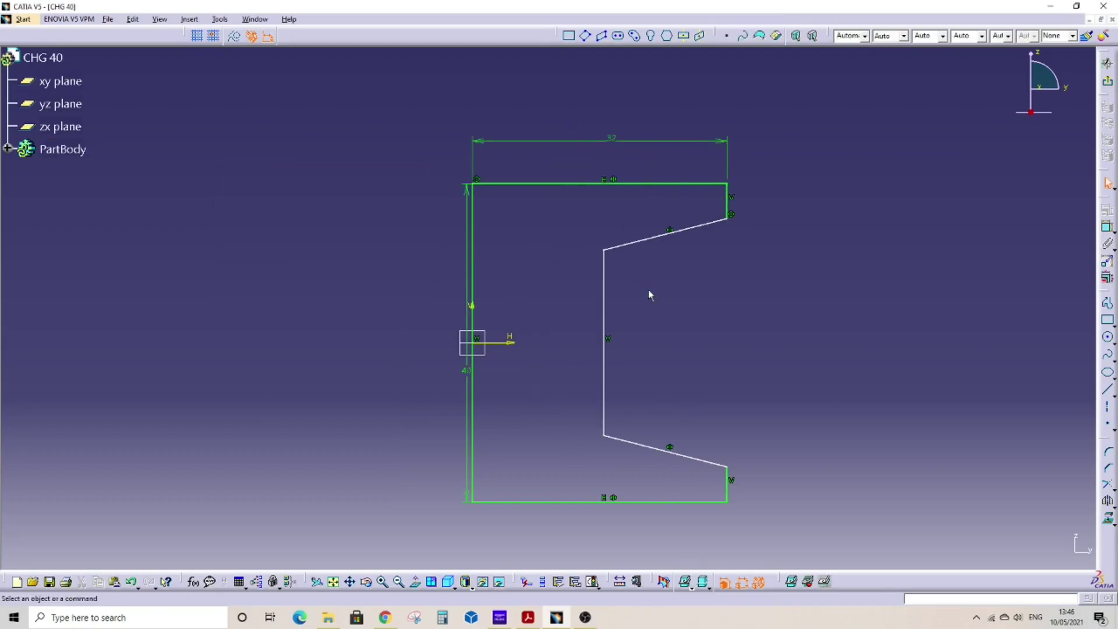
Shift the inner web line further left and go back to the channel table PDF.
drag(605, 324, 515, 321)
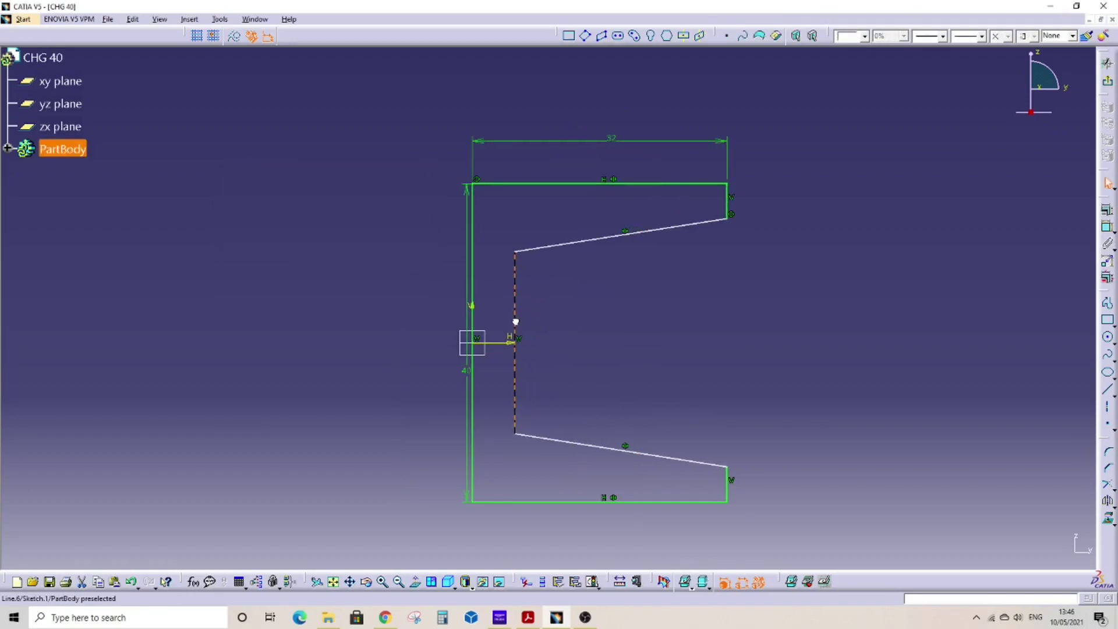
click(578, 315)
middle_drag(686, 369, 676, 348)
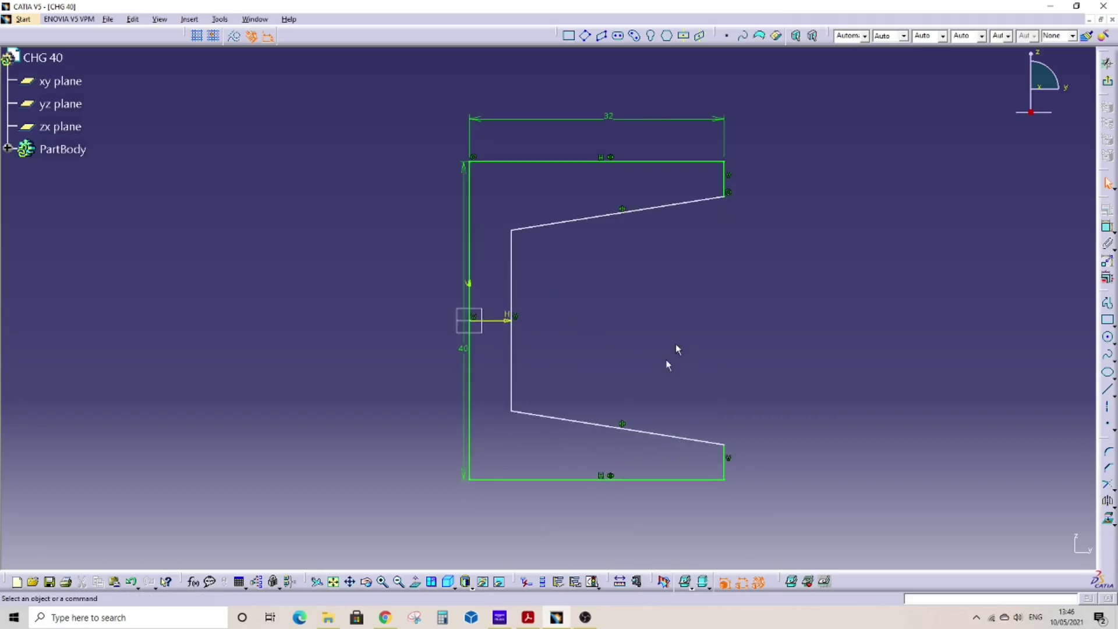
click(536, 621)
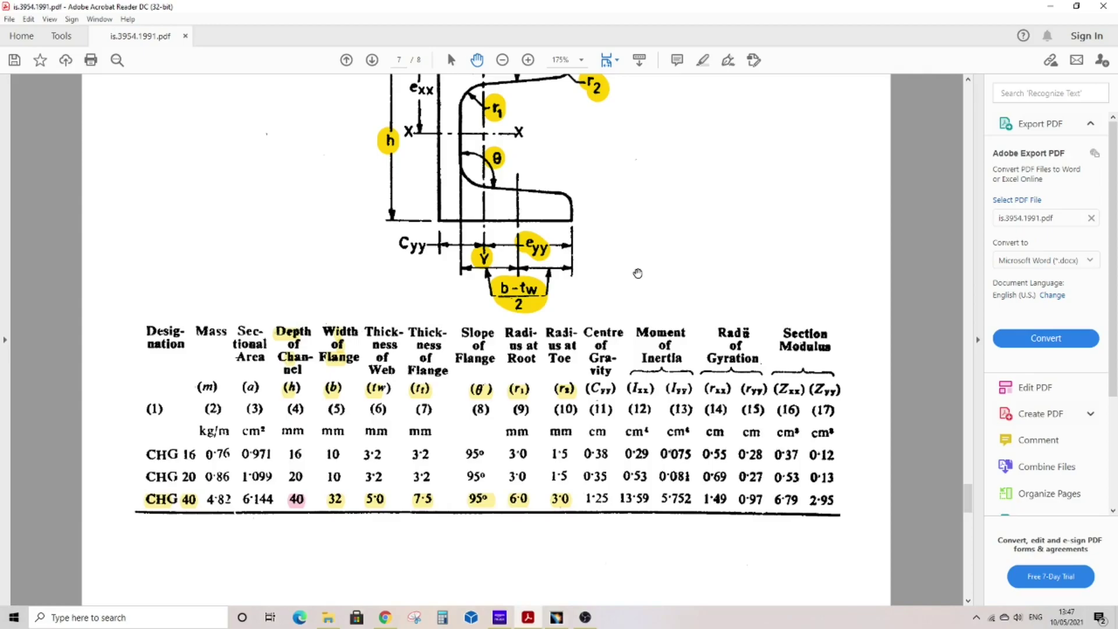
Scroll up and select the tf flange-thickness label on the channel drawing.
scroll(638, 269, up, 3)
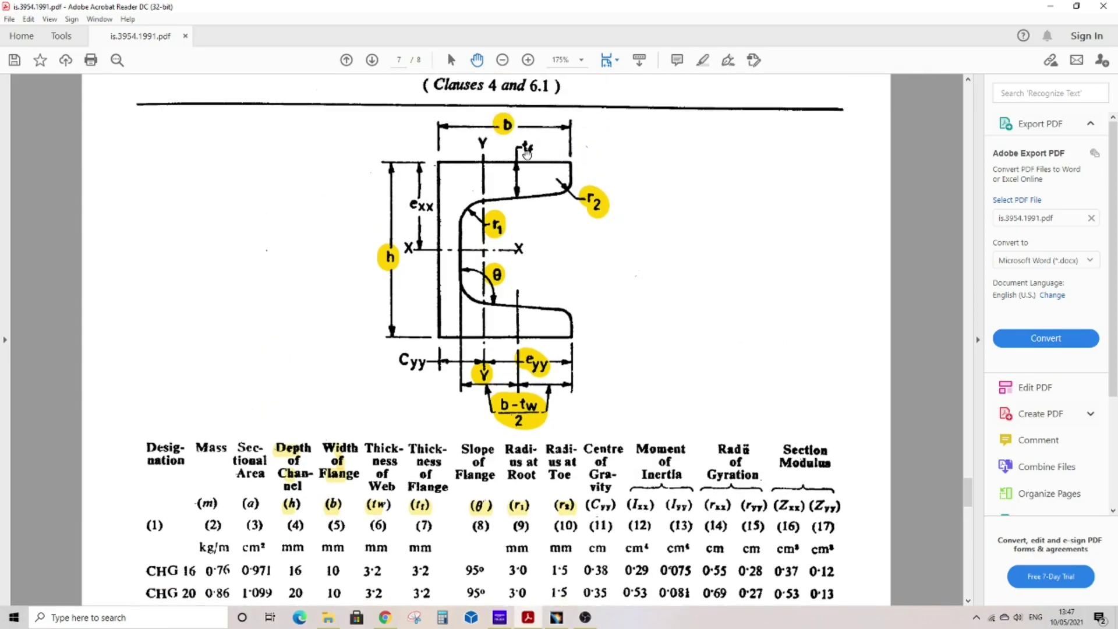
right_click(638, 187)
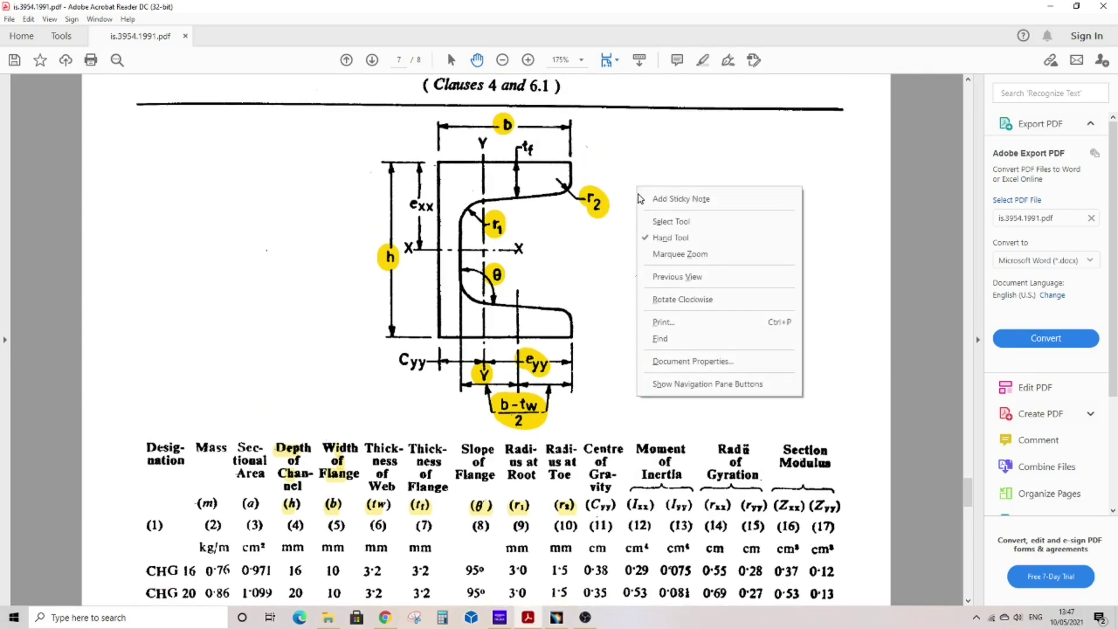
click(666, 221)
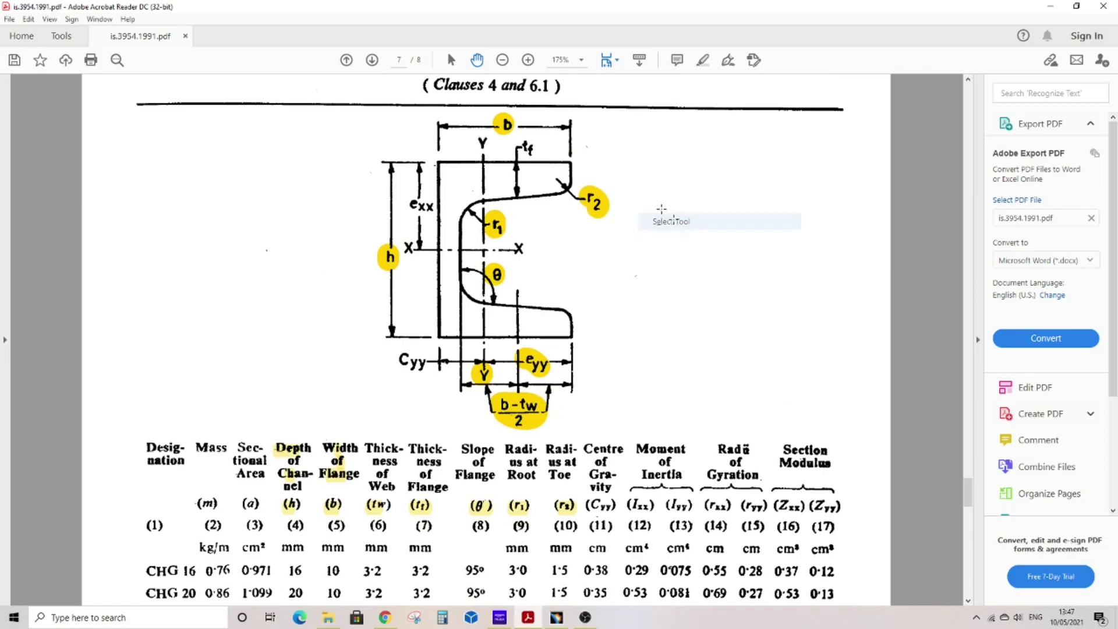
drag(517, 141, 540, 160)
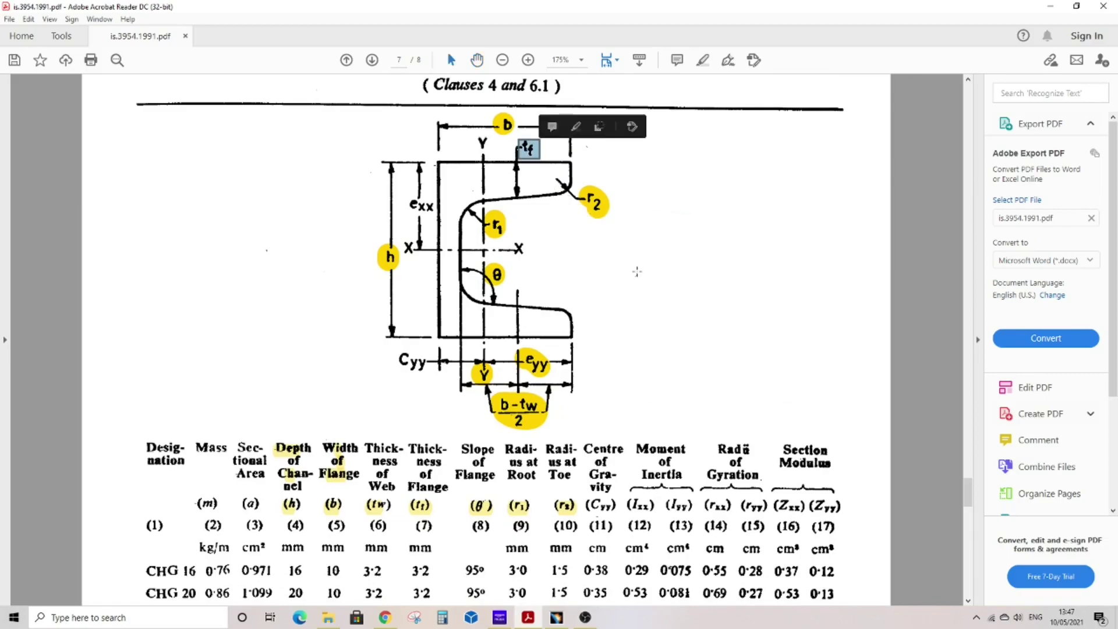
click(636, 271)
click(638, 351)
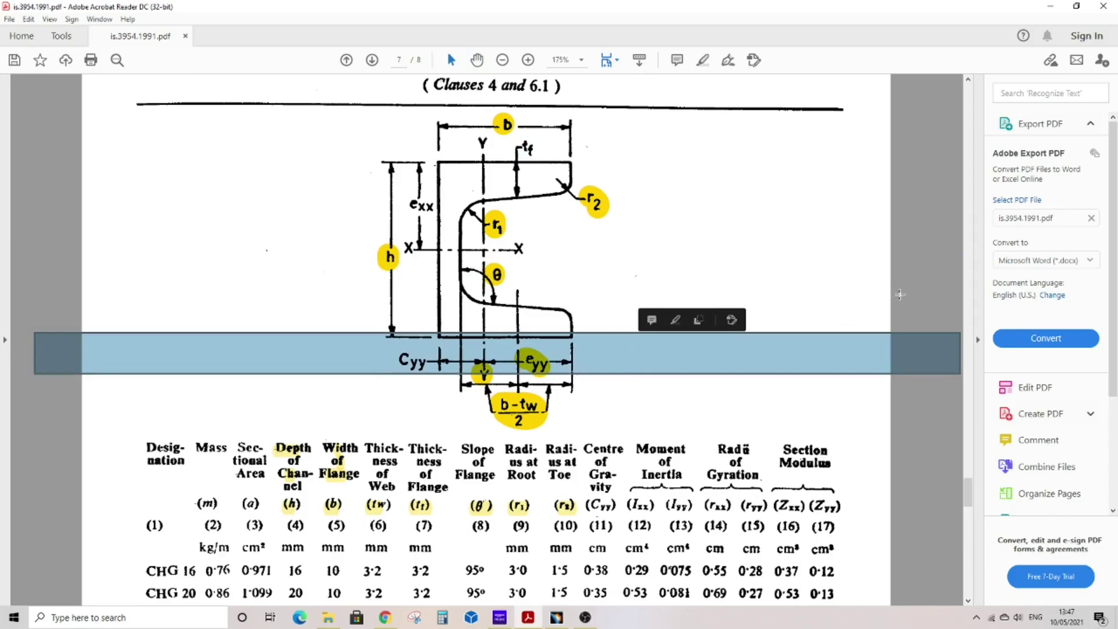
Switch to the Hand tool and pan the page so the CHG 40 row is visible.
right_click(740, 266)
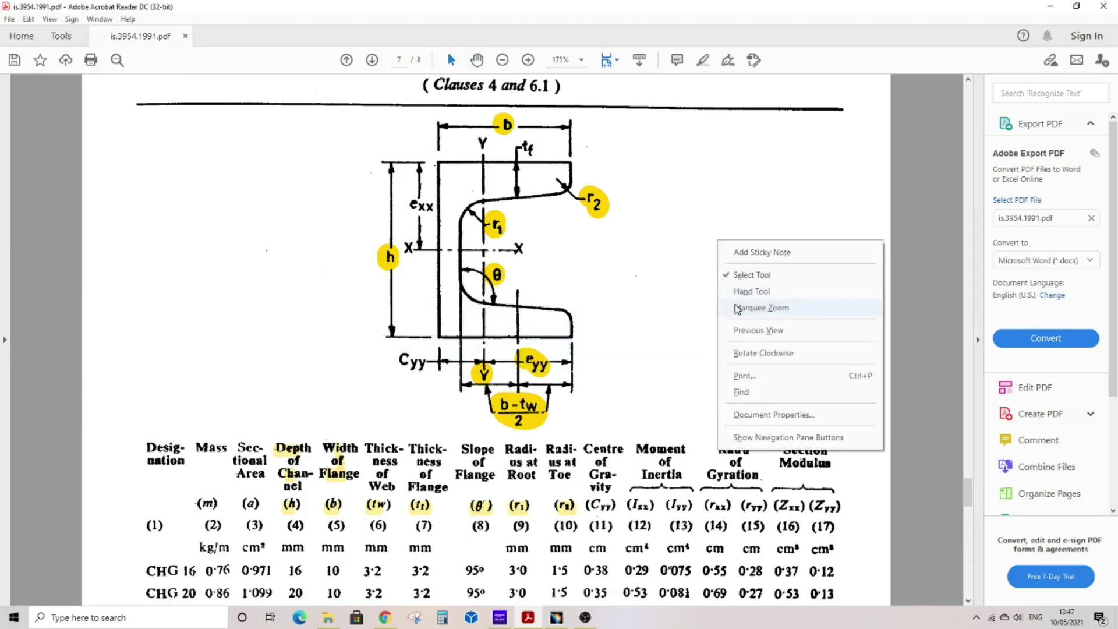
click(751, 291)
drag(669, 356, 678, 200)
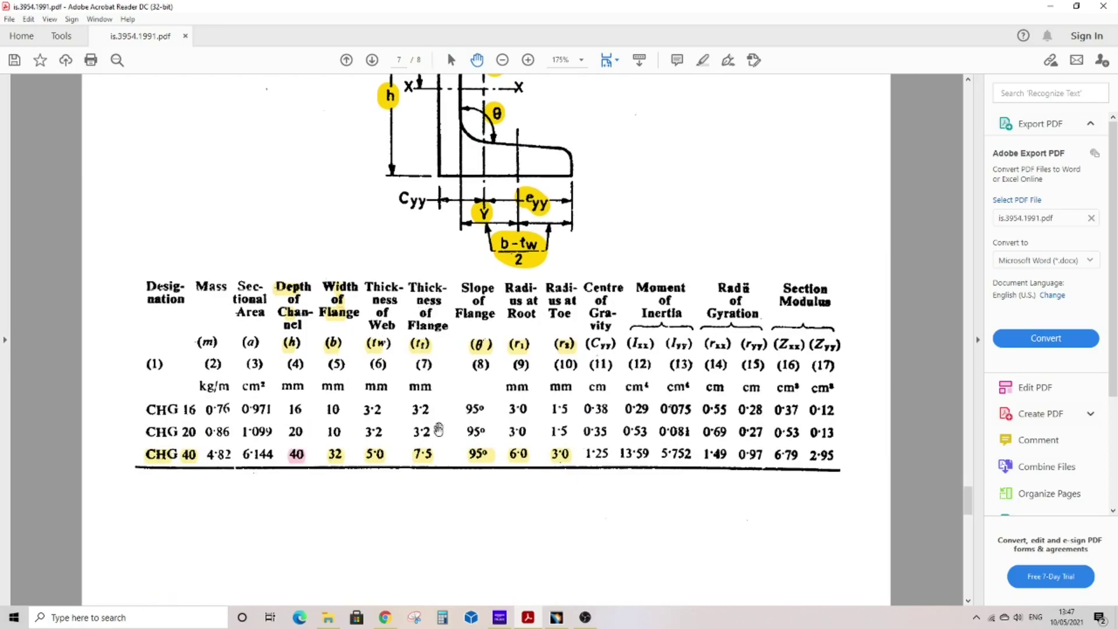
scroll(616, 227, up, 4)
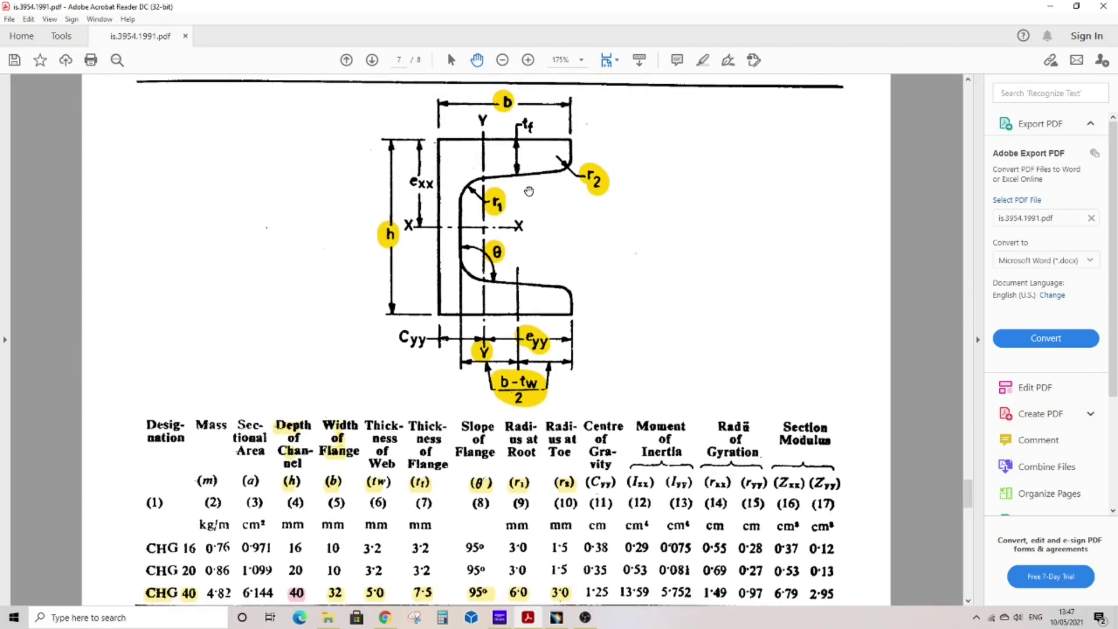
Draw a construction axis from the top flange line to the upper slanted line.
mouse_move(556, 617)
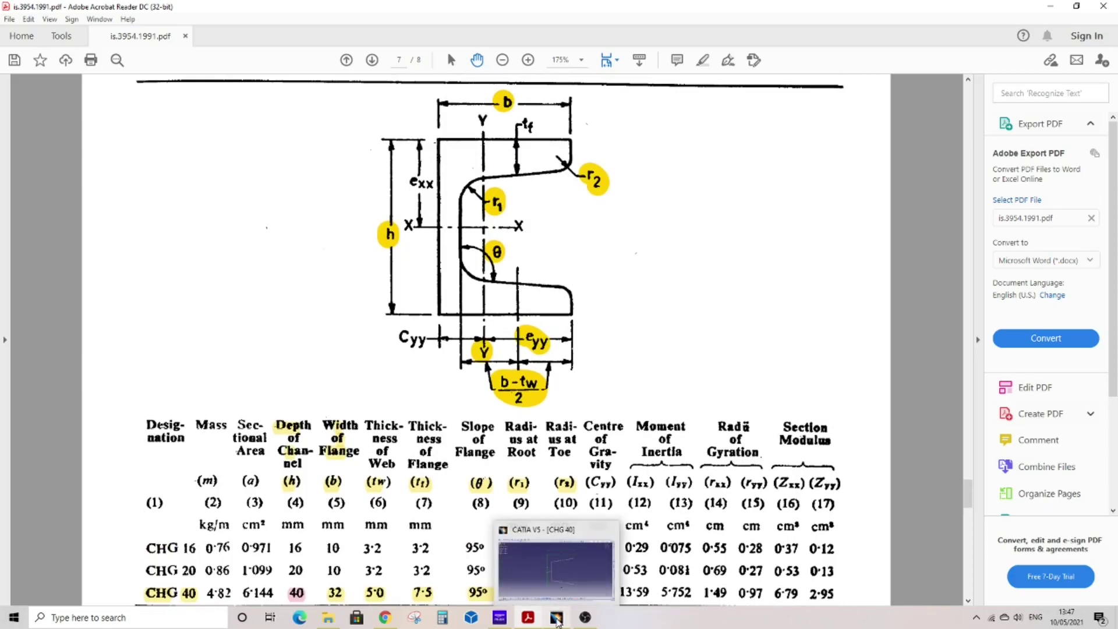
click(567, 562)
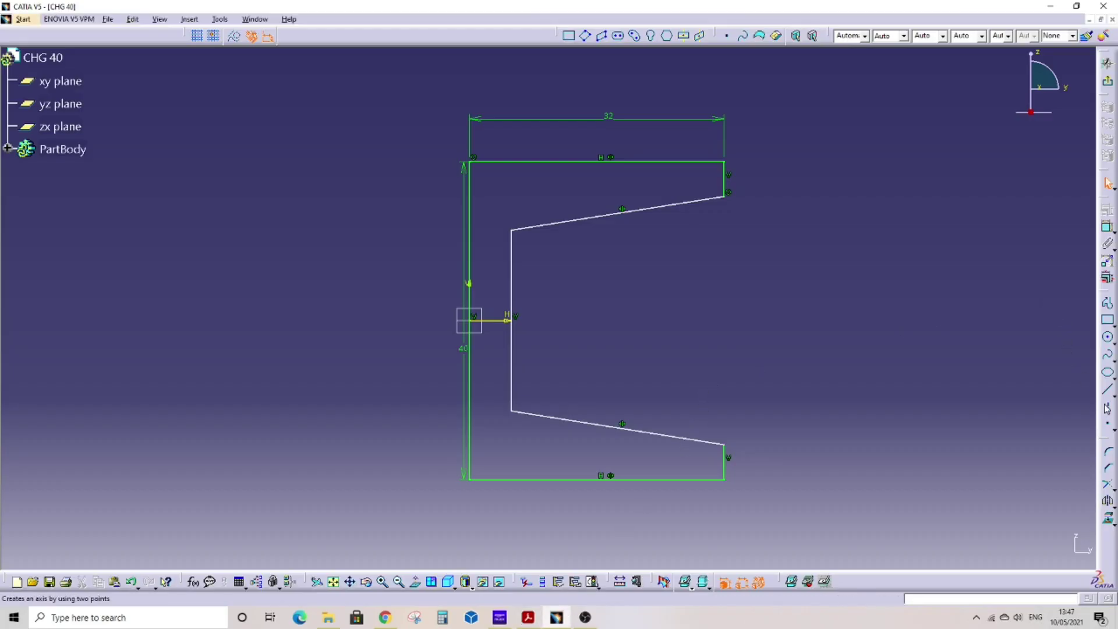
click(1107, 411)
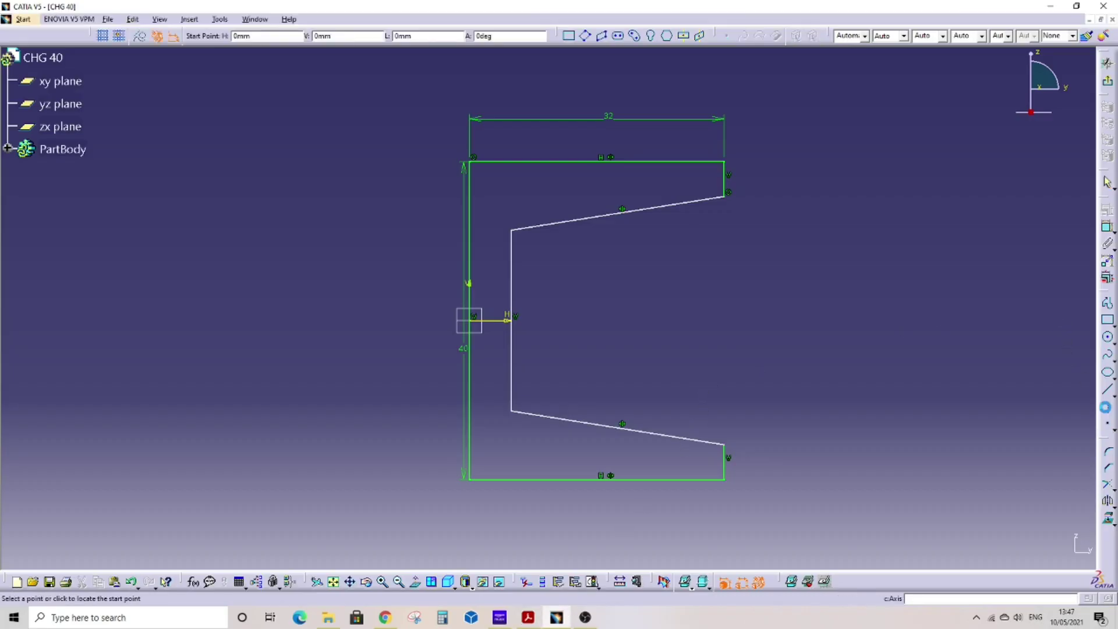
click(614, 163)
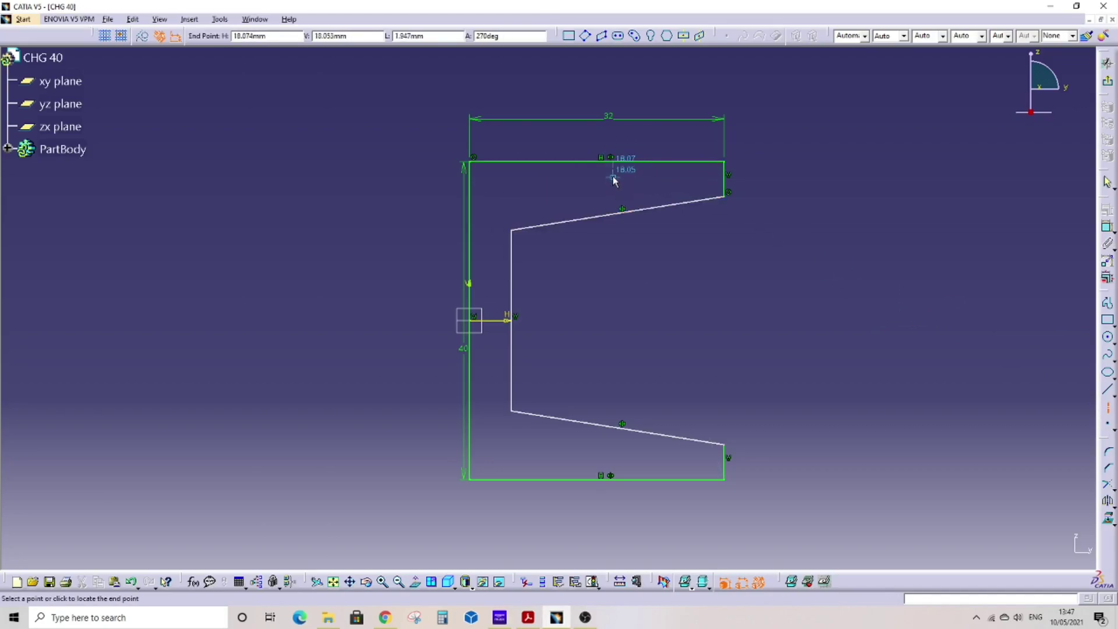
click(616, 216)
Draw a matching construction axis from the lower sloped flange edge to the bottom edge.
middle_drag(669, 324, 667, 295)
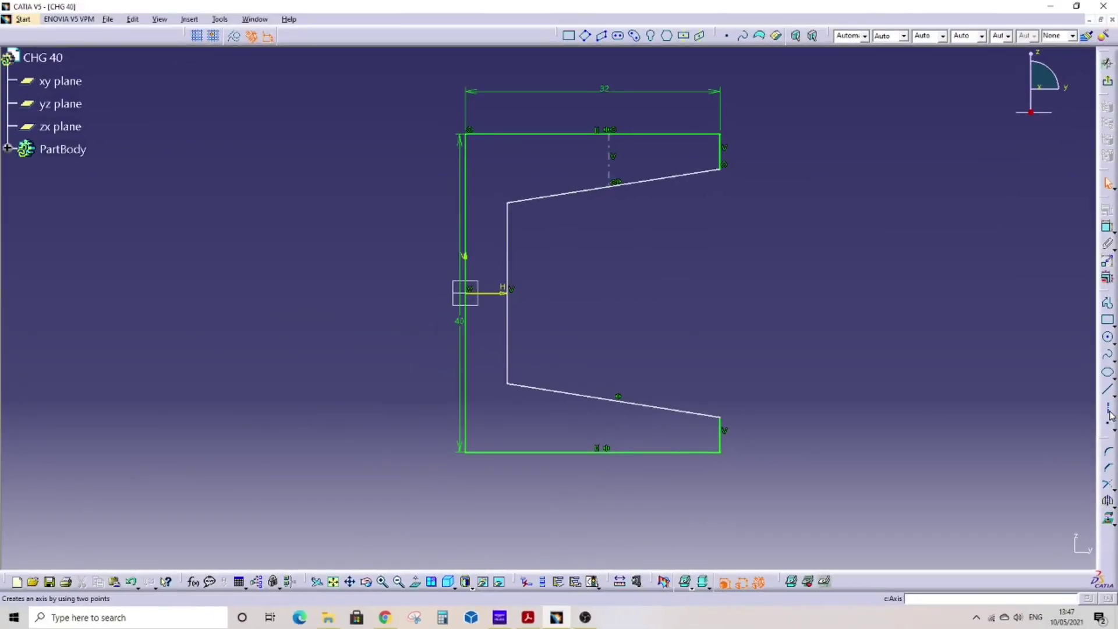
click(1108, 415)
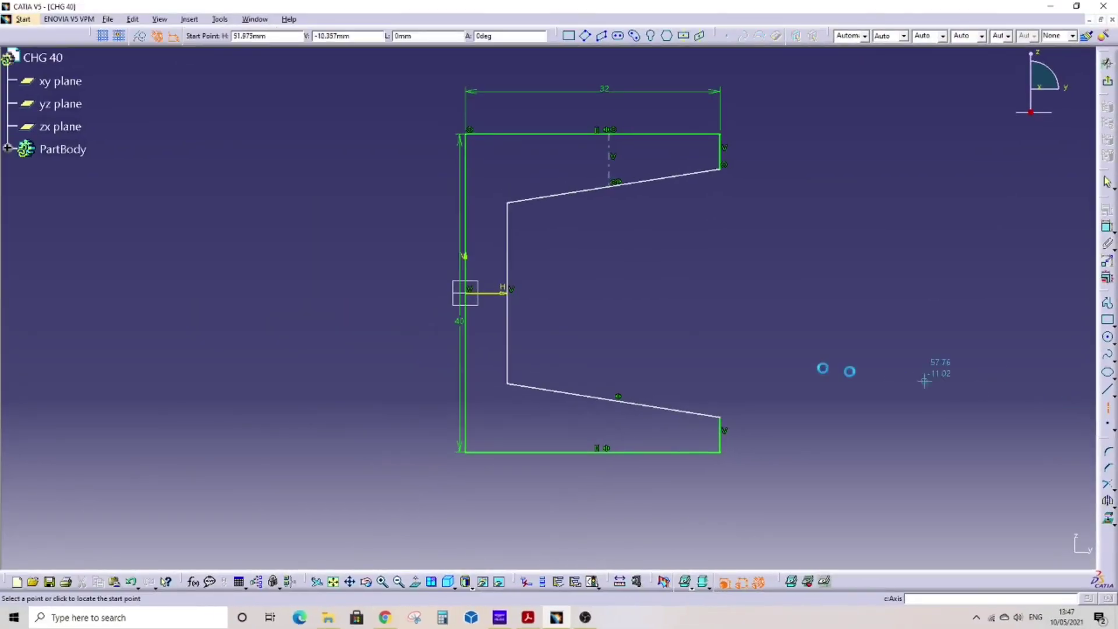
click(606, 397)
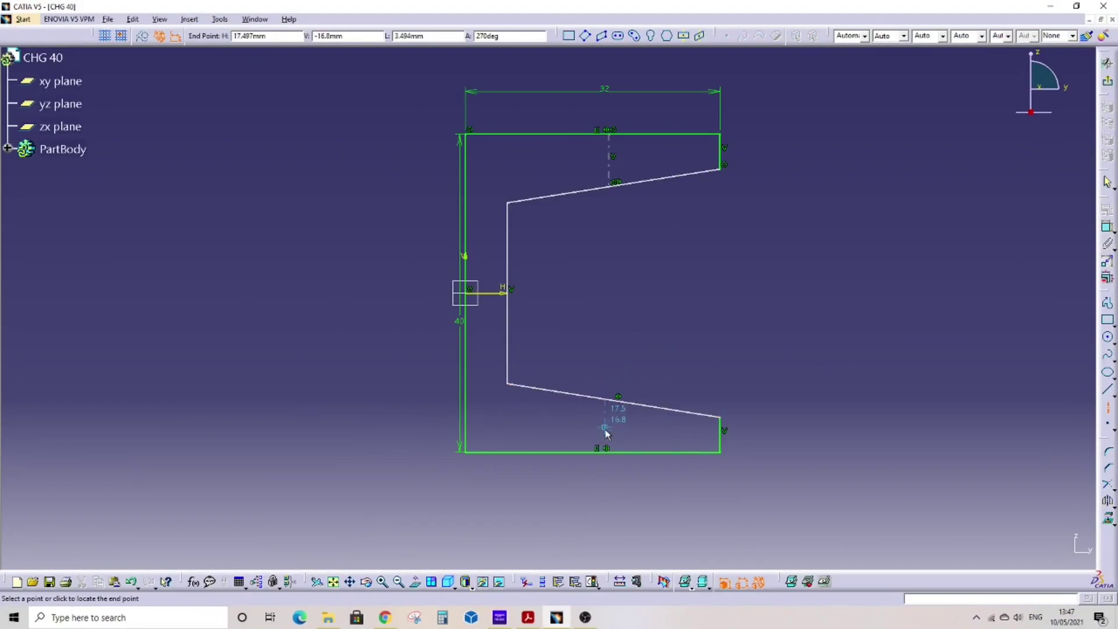
click(607, 450)
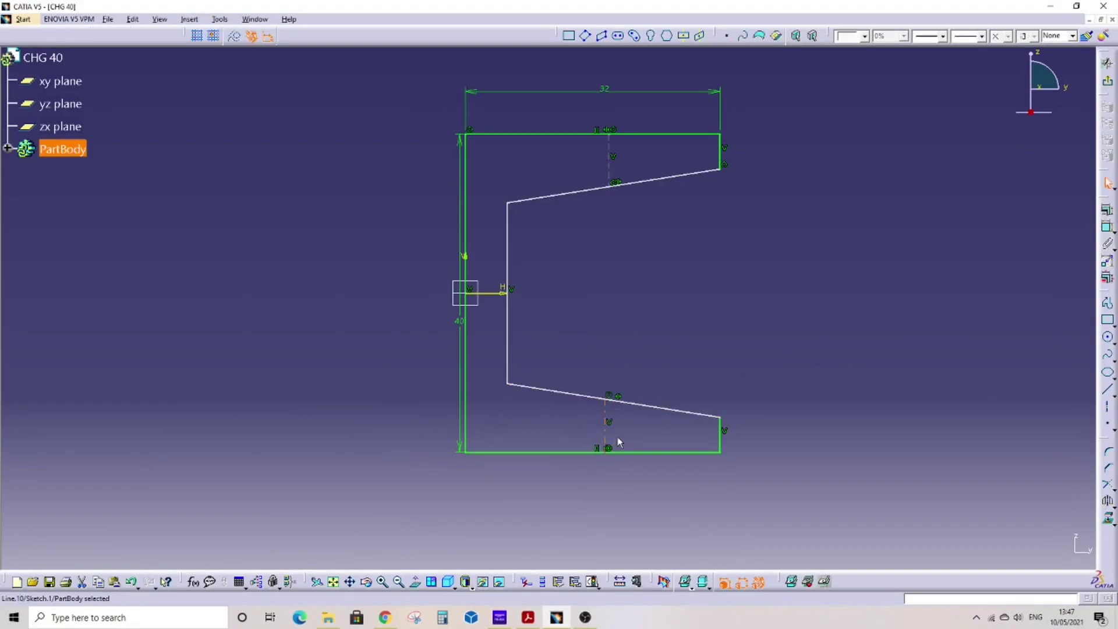
Dimension the upper dashed flange-thickness line and change 6.602 to 7.5 mm.
click(748, 315)
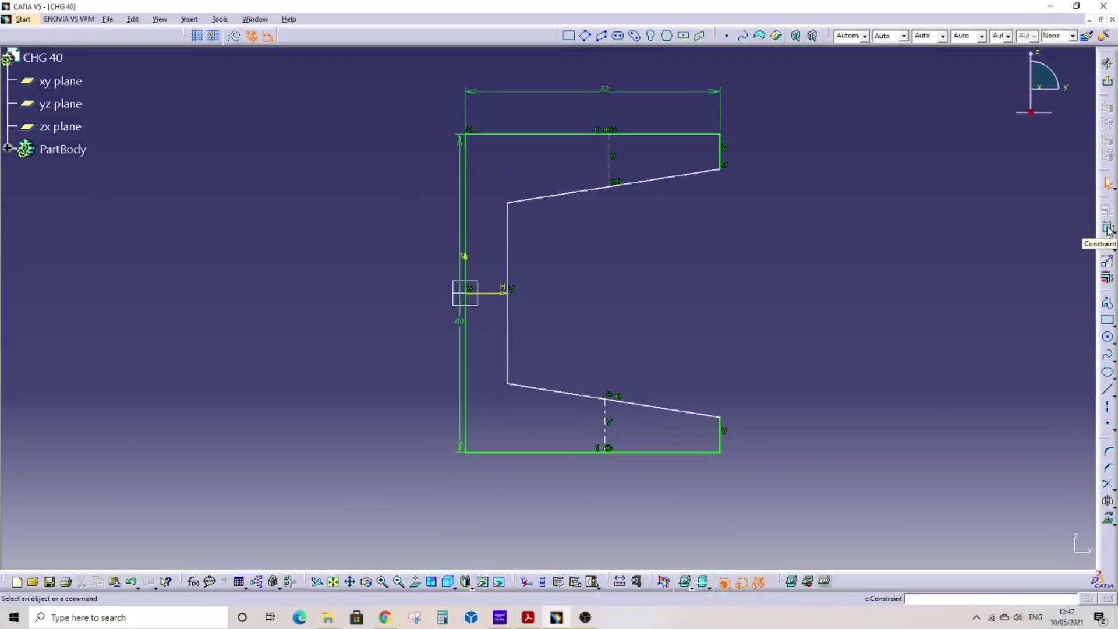
click(1097, 321)
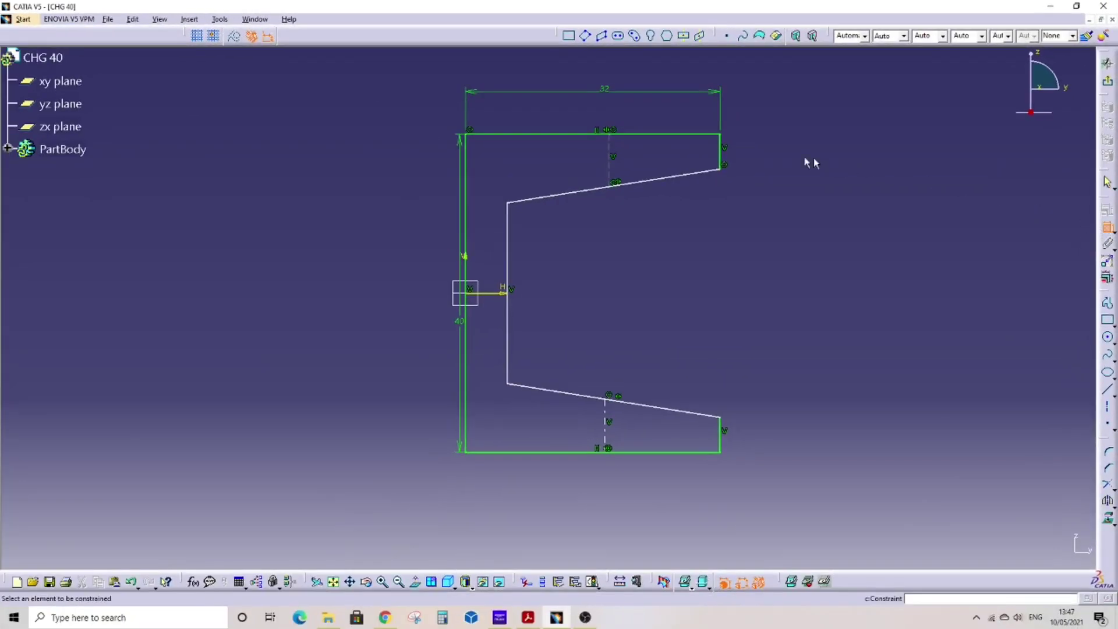
click(609, 165)
click(642, 167)
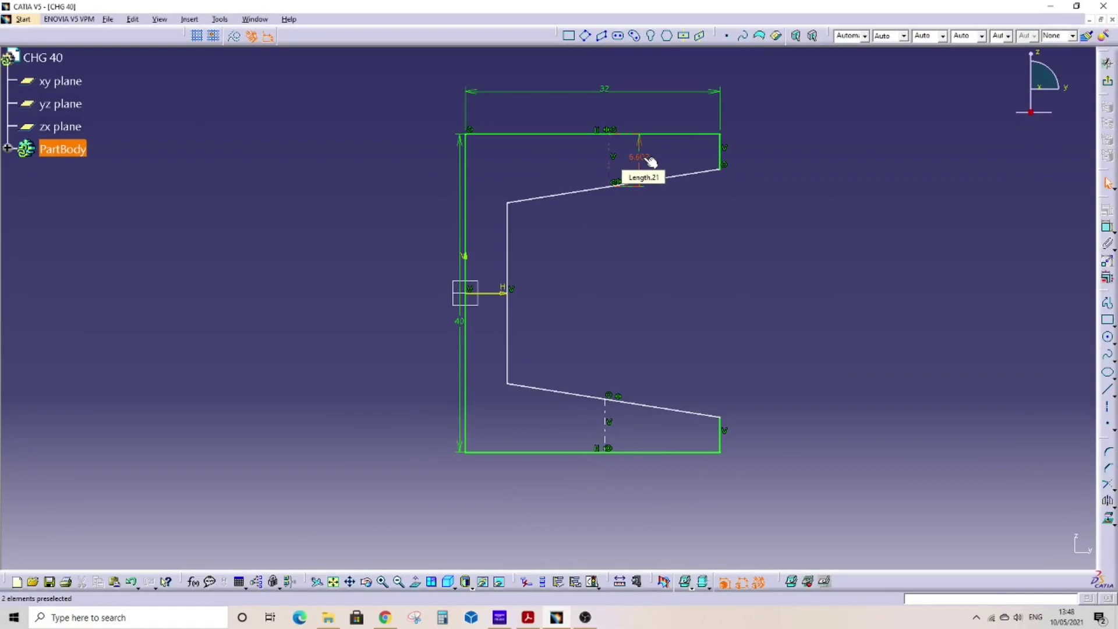
double_click(647, 162)
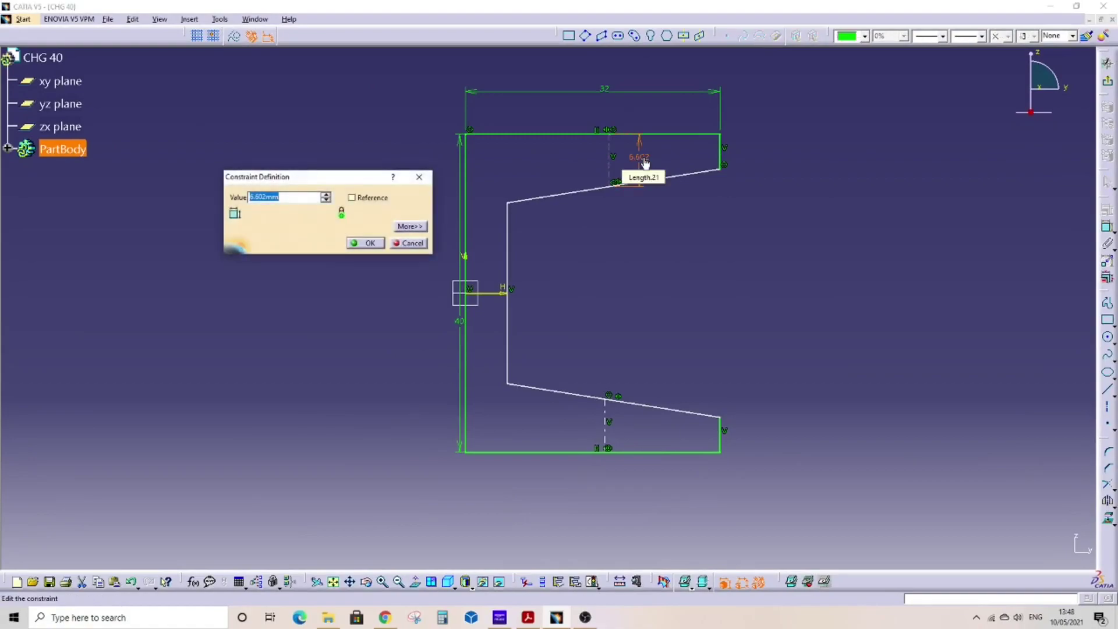
text(7.5mm)
key(Return)
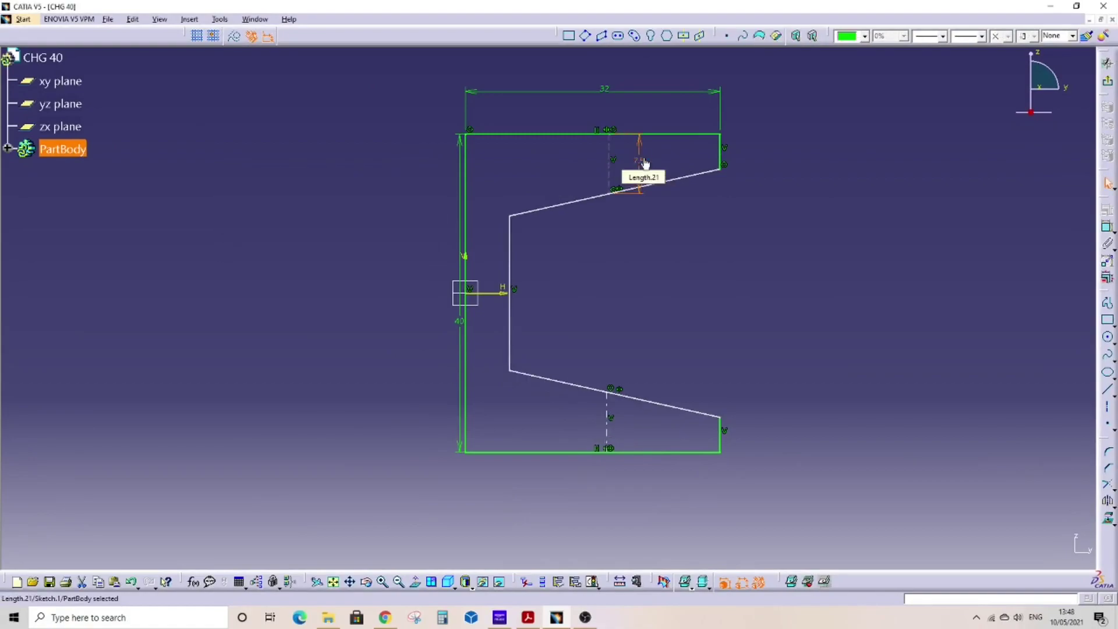
click(660, 258)
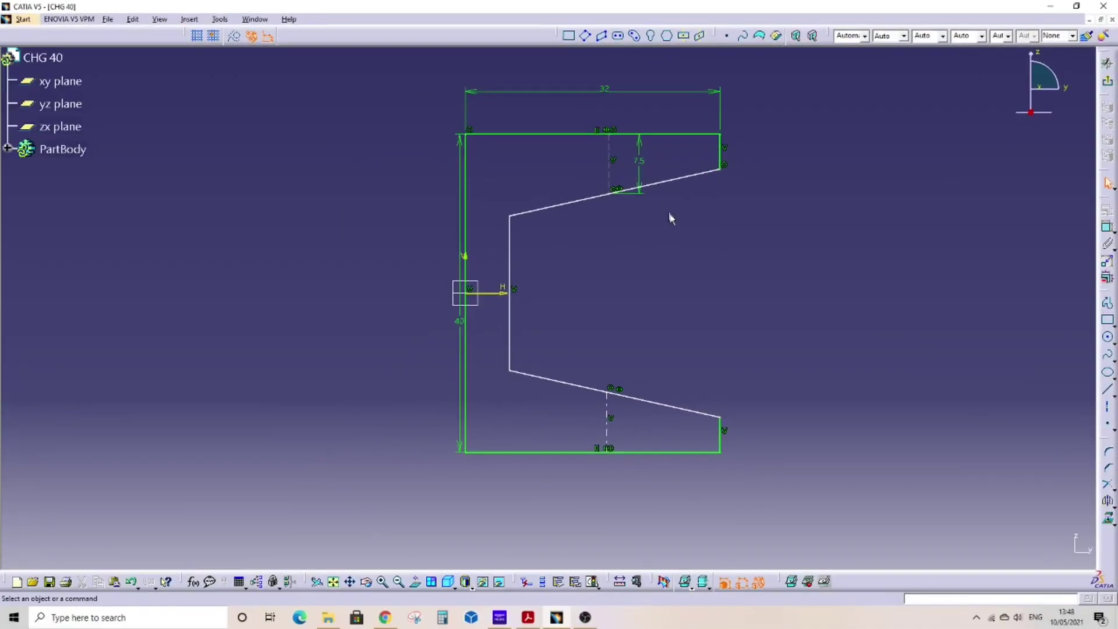
Dimension the lower dashed flange-thickness line and change 7.576 to 7.5 mm.
mouse_move(680, 341)
middle_down()
mouse_move(673, 105)
mouse_move(617, 104)
middle_up()
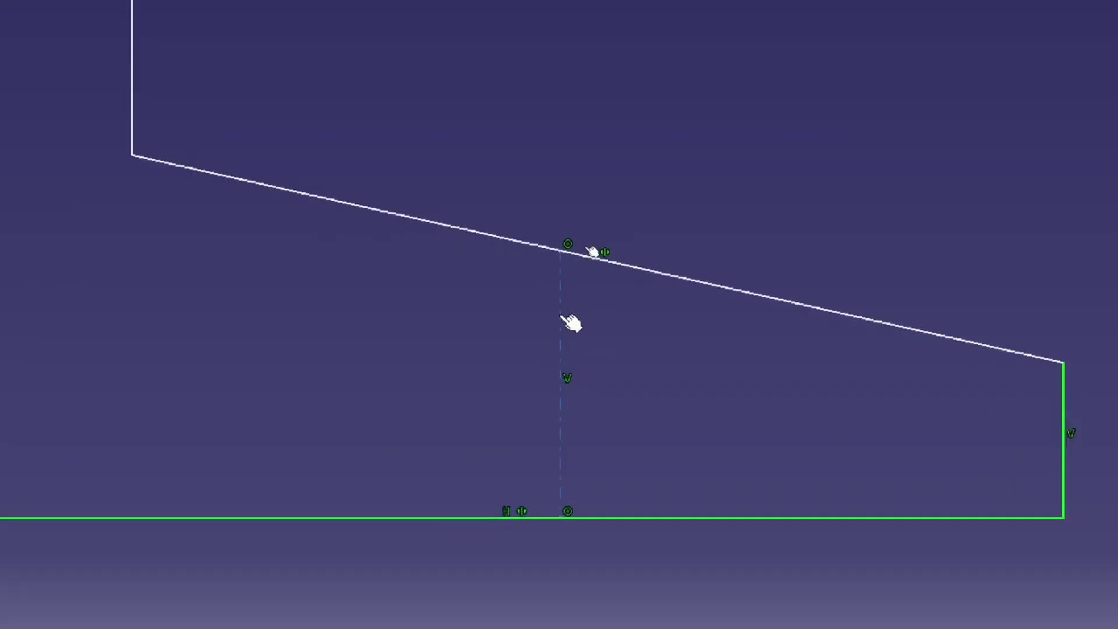
click(588, 251)
click(646, 265)
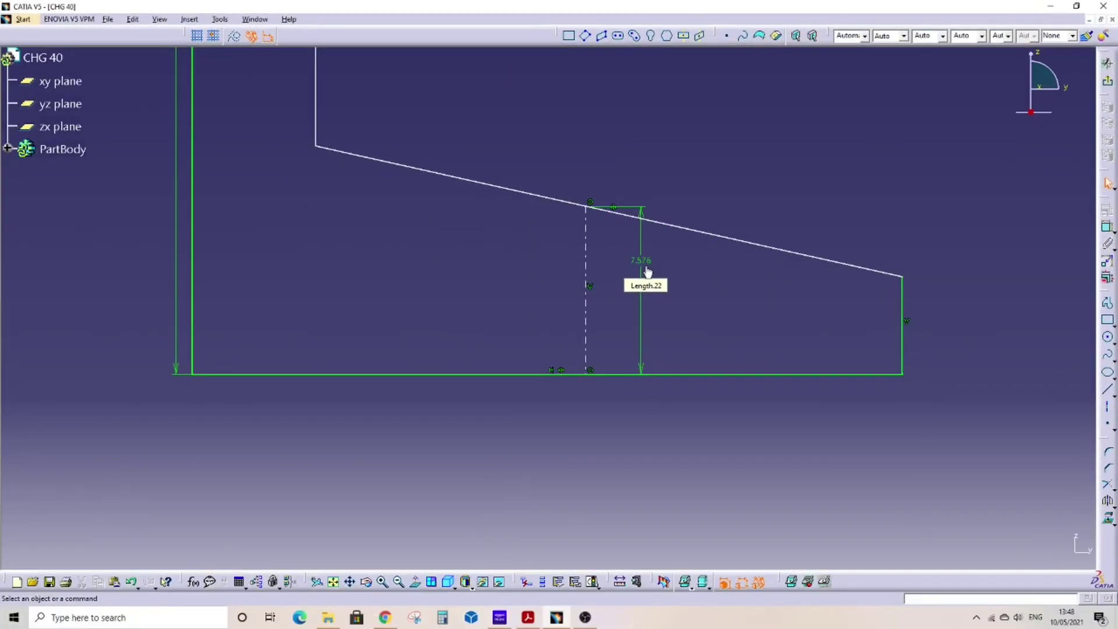
double_click(561, 307)
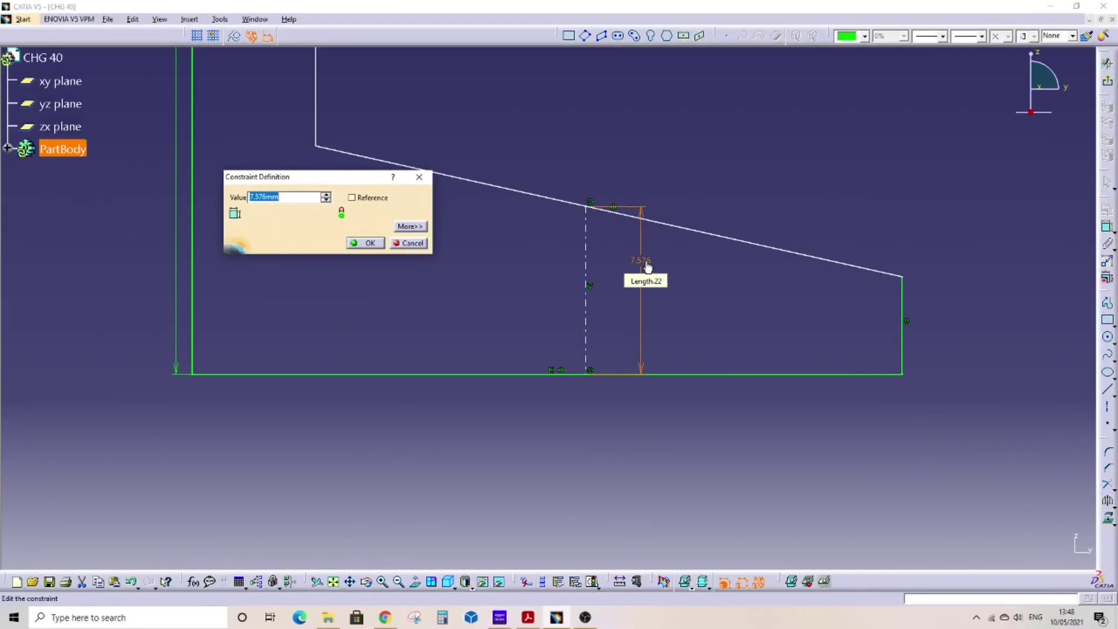
text(7.5mm)
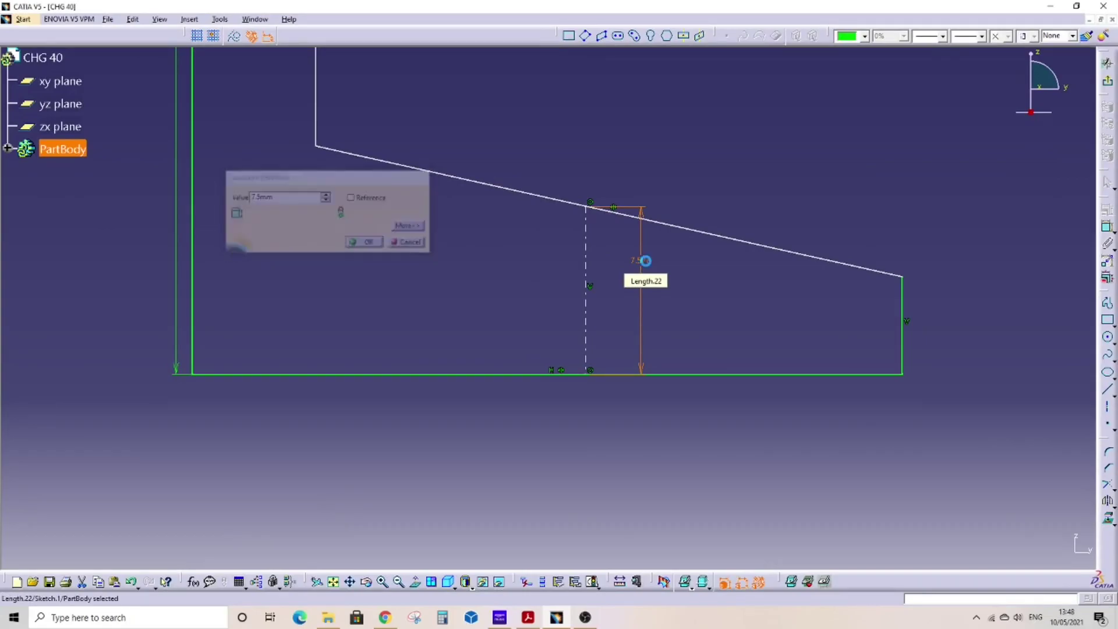
key(Return)
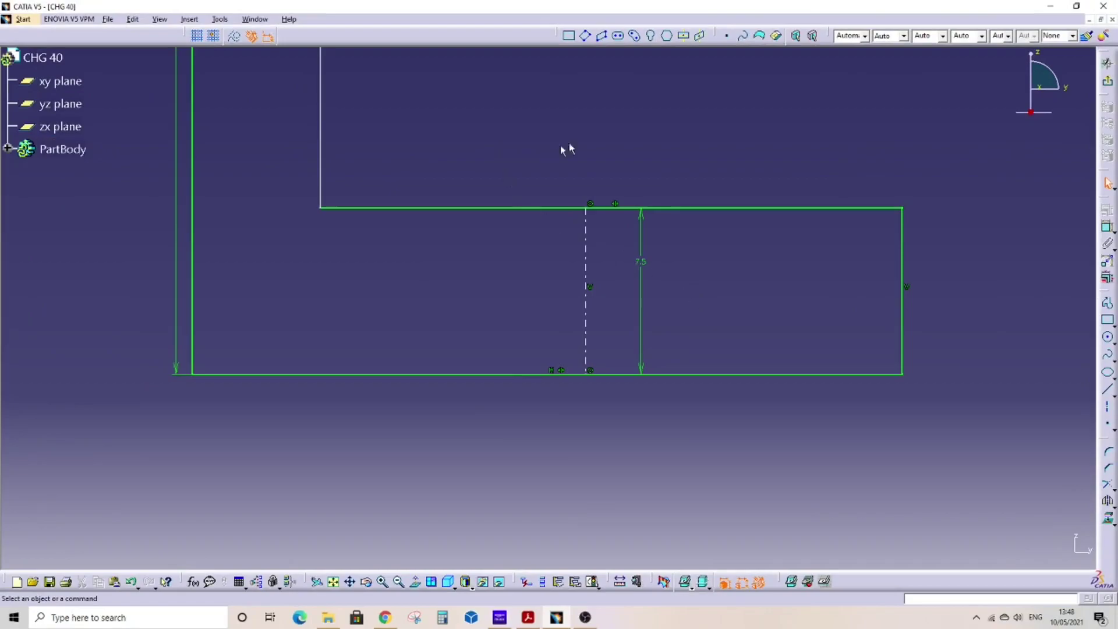
Delete the symmetry line and drag both inner flange corners to re-slope the inner edges.
mouse_move(564, 150)
middle_down()
mouse_move(587, 192)
mouse_move(595, 389)
mouse_move(438, 453)
middle_up()
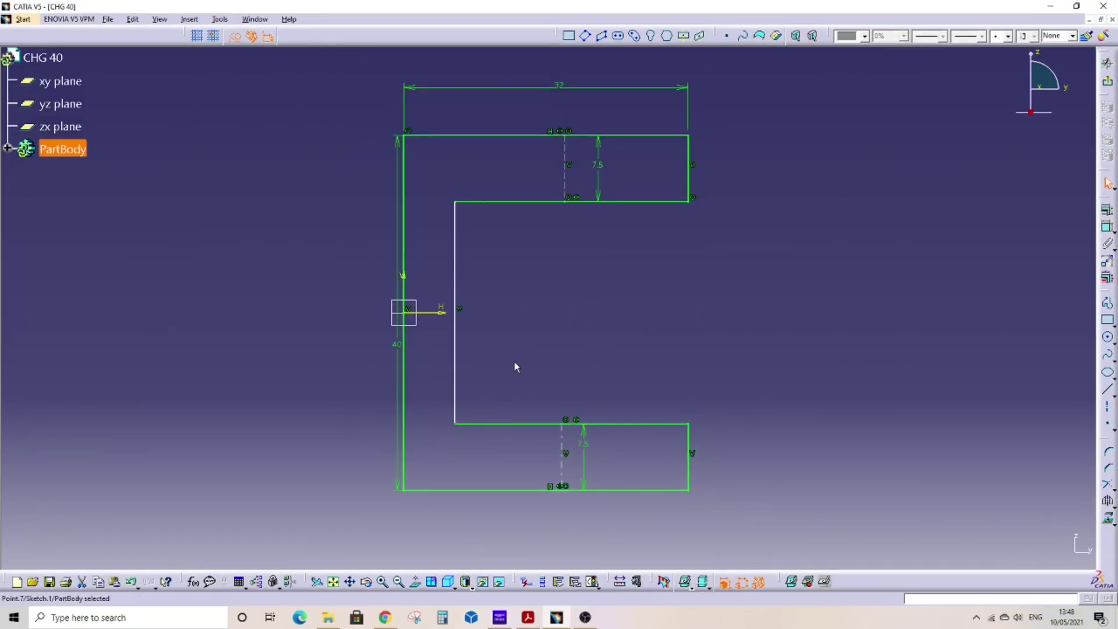
click(537, 351)
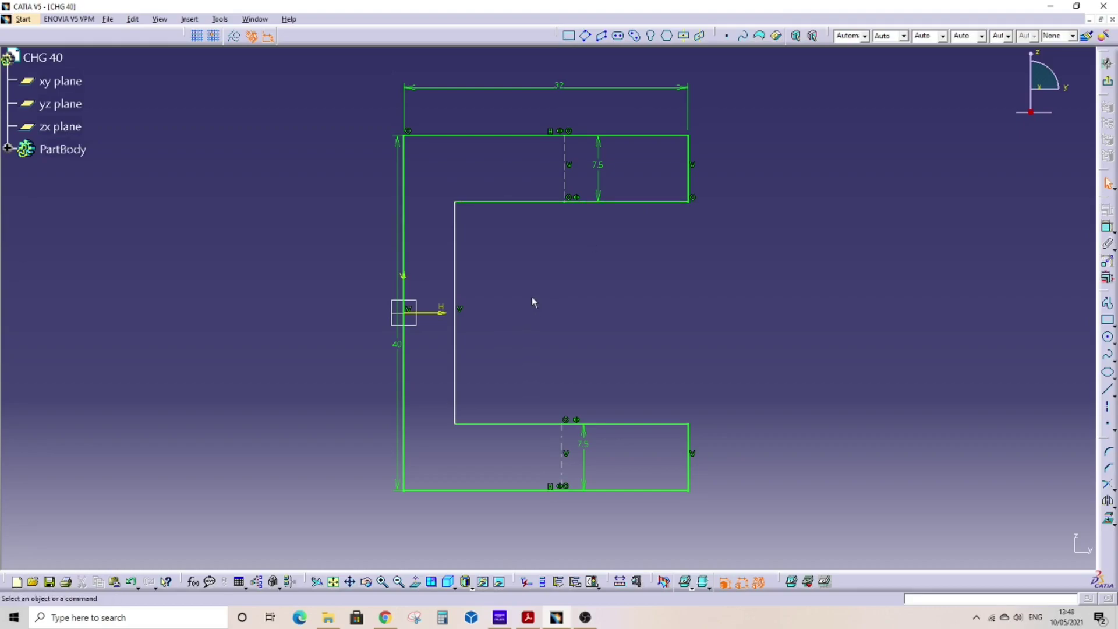
right_click(572, 198)
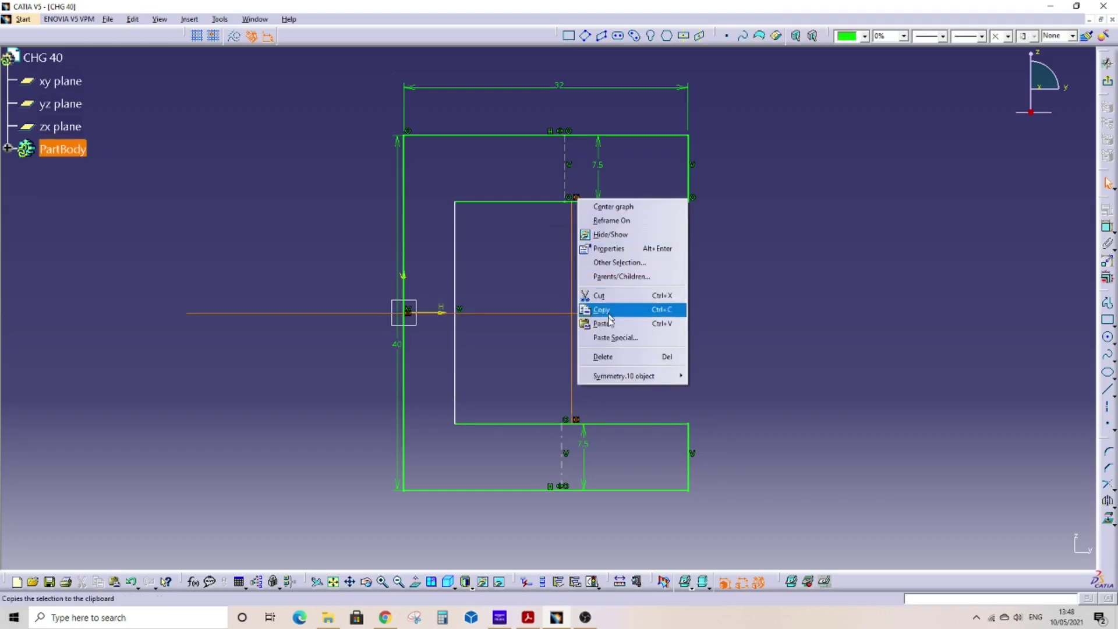
click(615, 357)
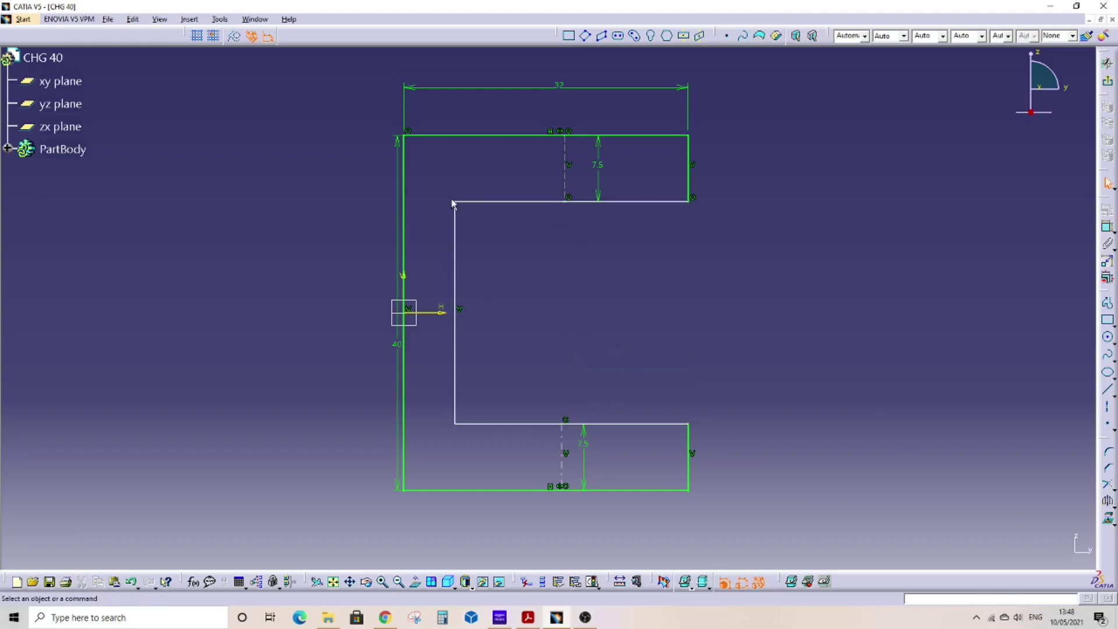
mouse_move(455, 204)
mouse_down()
mouse_move(474, 239)
mouse_move(471, 227)
mouse_up()
drag(473, 426, 526, 358)
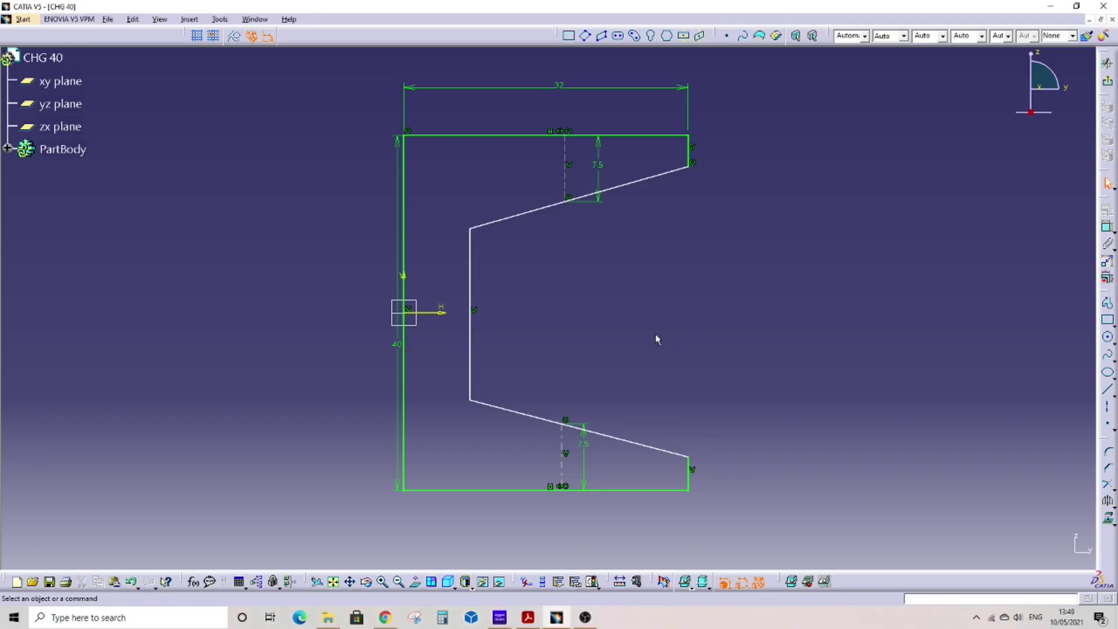
click(528, 617)
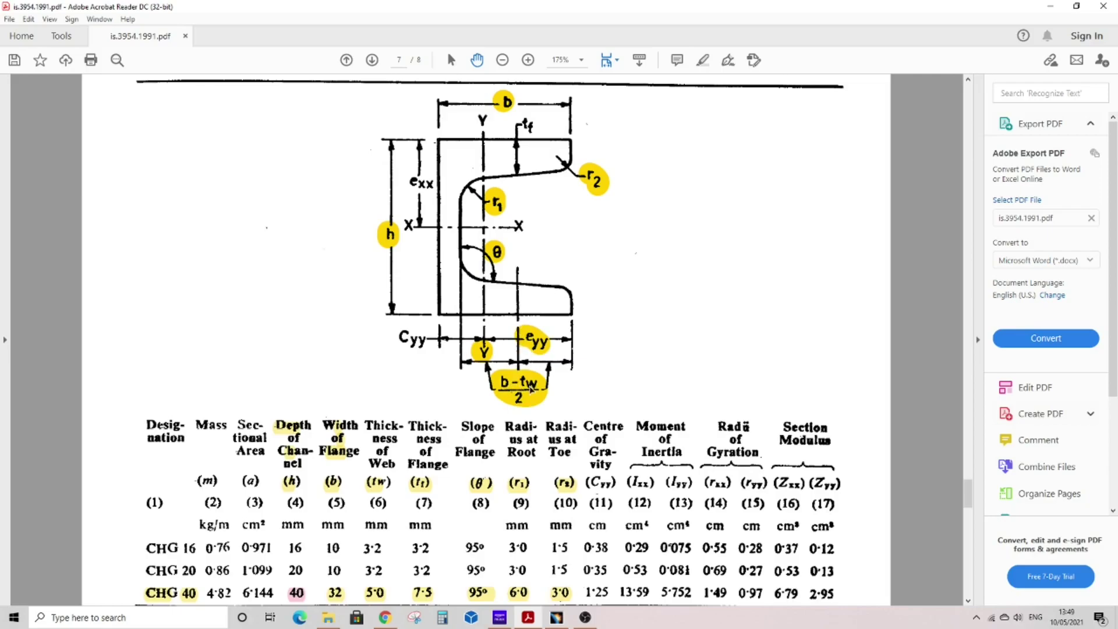
Open Windows Calculator next to the CHG 40 channel table.
click(443, 618)
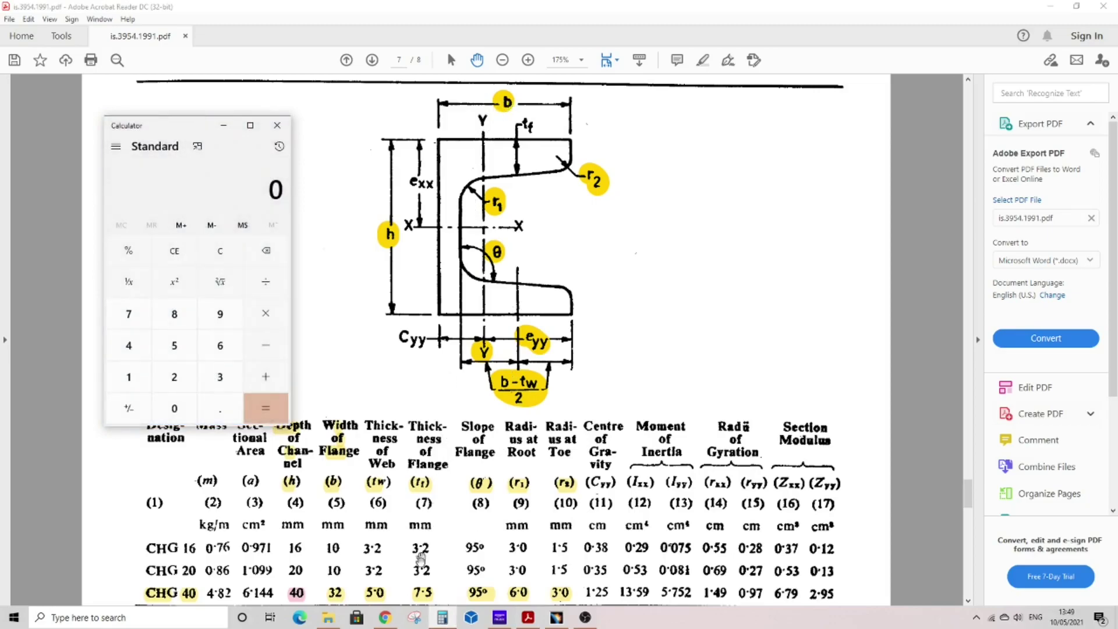
Calculate 32 − 5 = 27, then 27 ÷ 2 = 13.5, in Calculator.
drag(407, 579, 408, 570)
scroll(408, 570, down, 1)
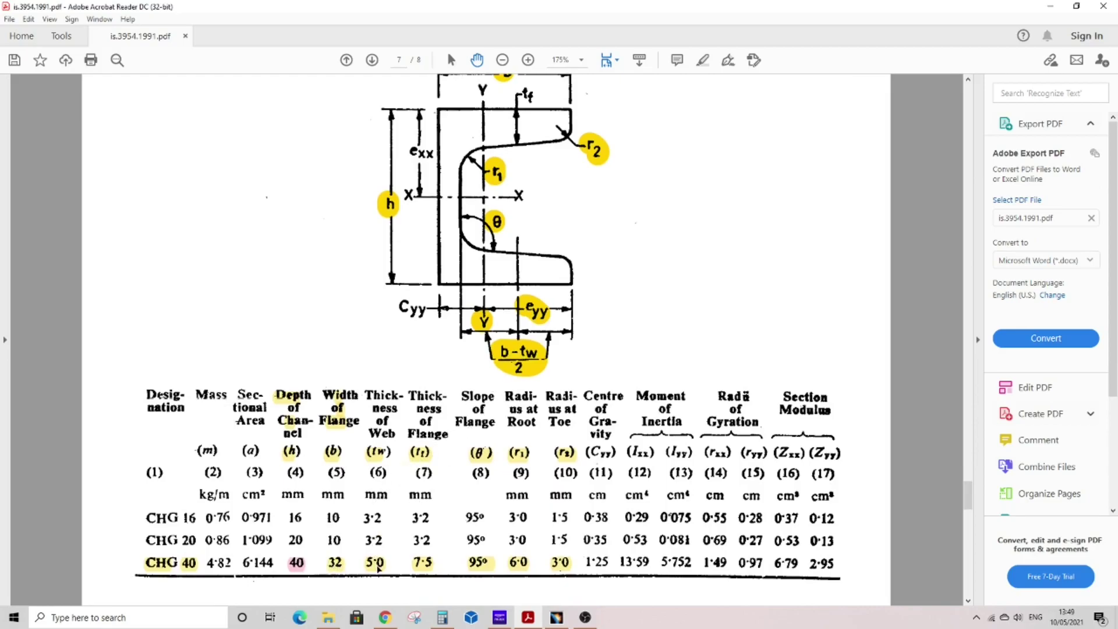
click(442, 617)
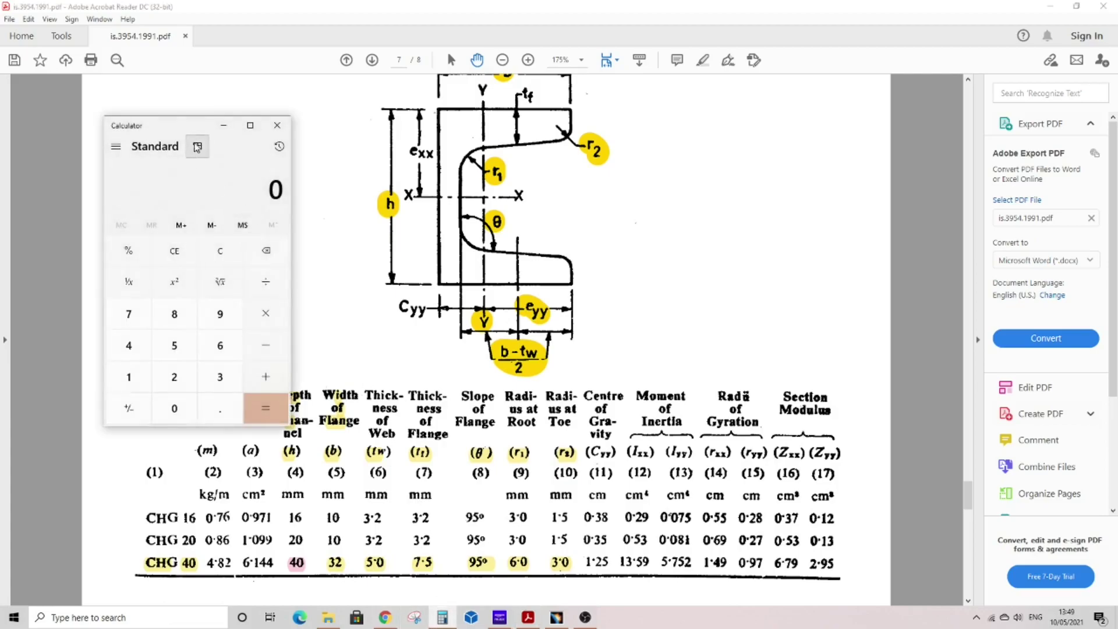
drag(188, 128, 153, 95)
text(32-5)
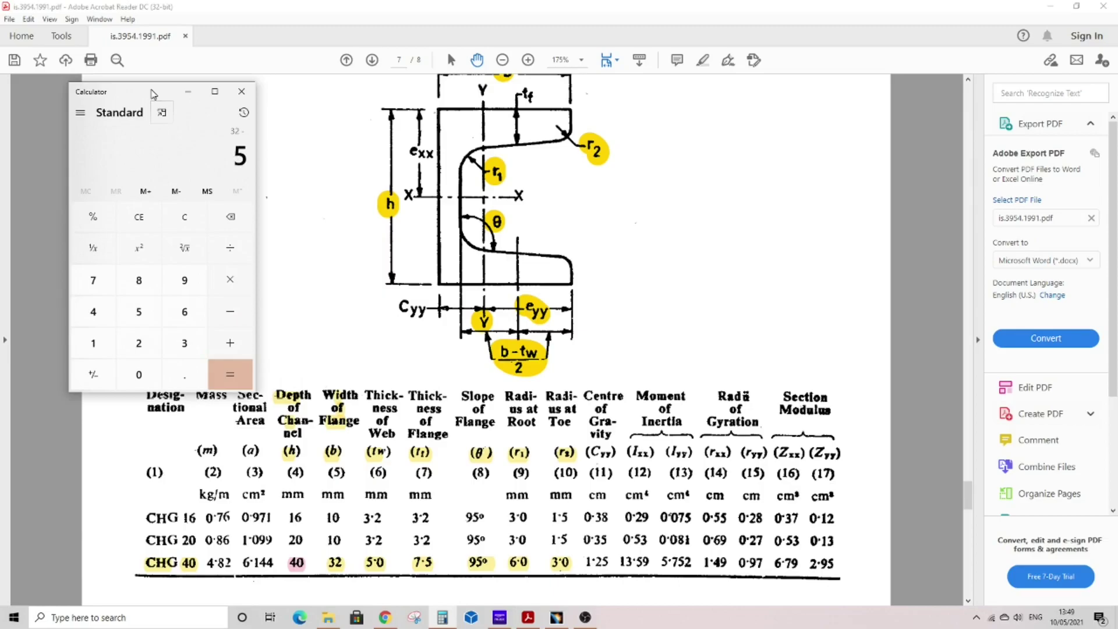
key(Return)
text(2)
key(Return)
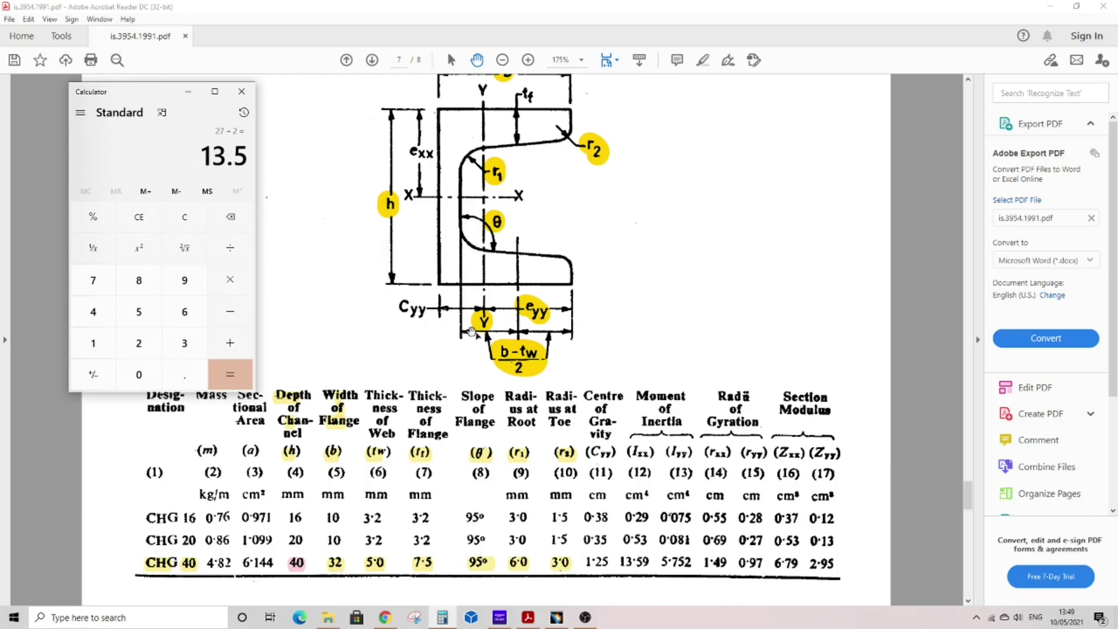
Dimension the inner web line to the flange end line at 13.5 mm.
click(556, 617)
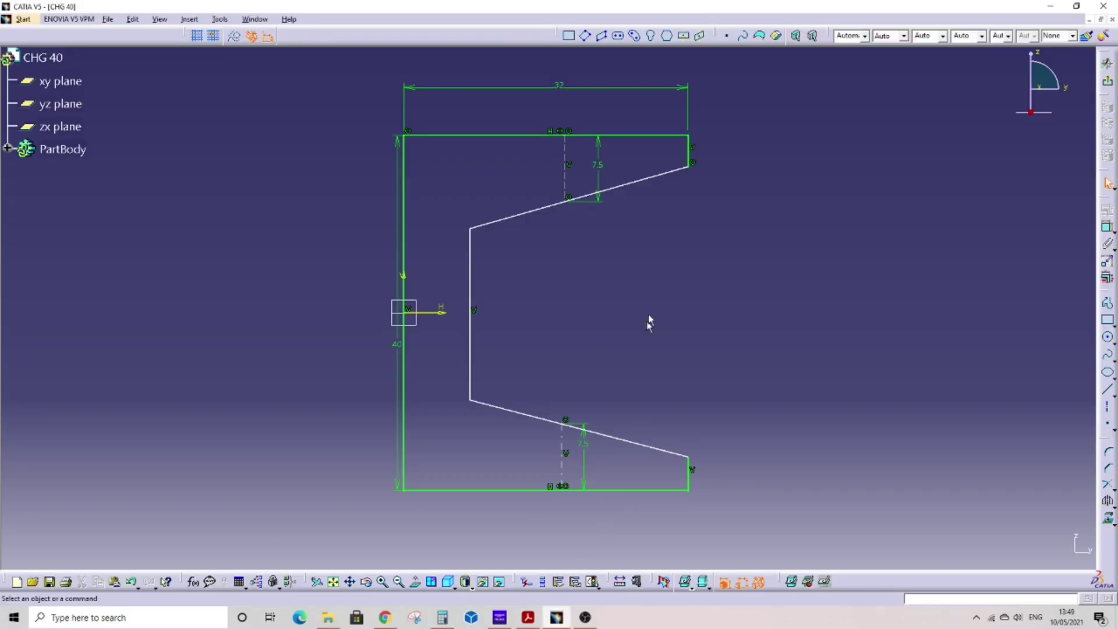
click(1107, 227)
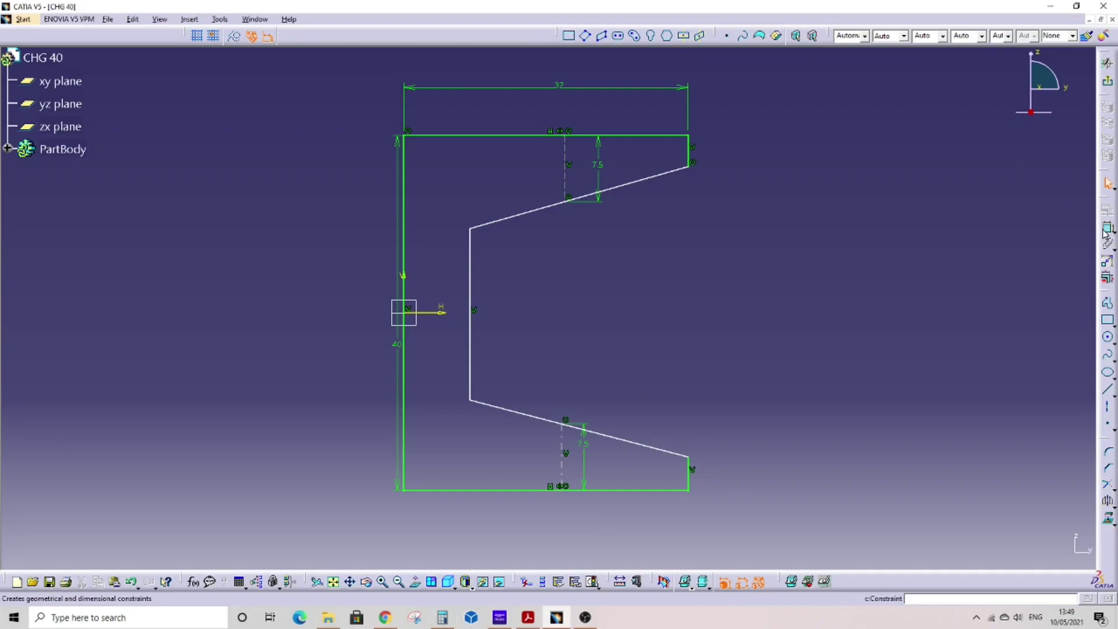
click(469, 343)
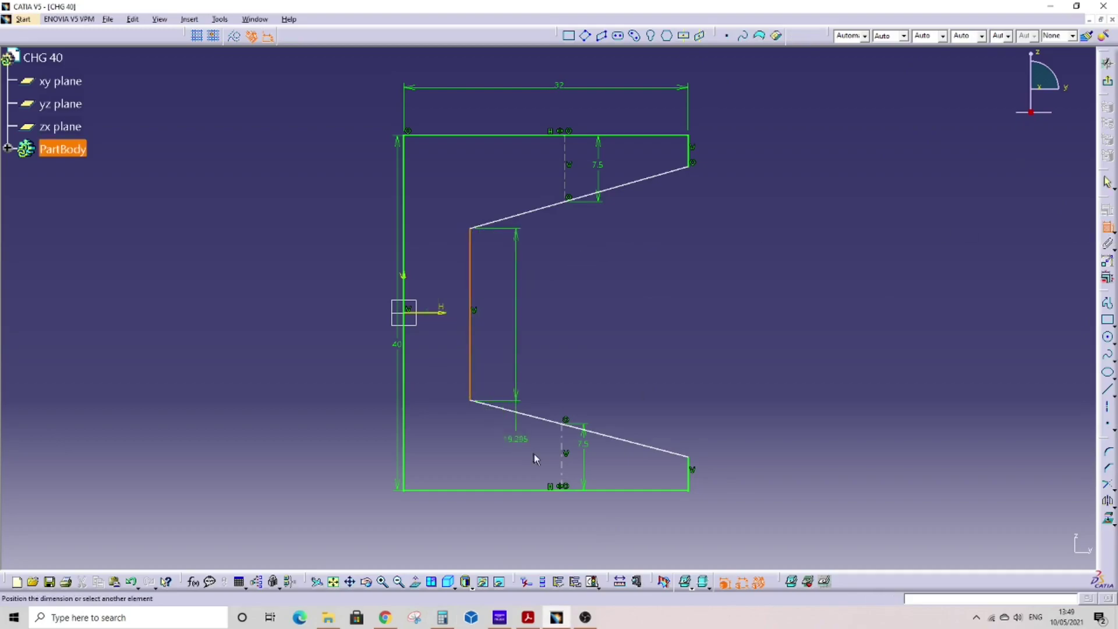
click(562, 461)
click(533, 353)
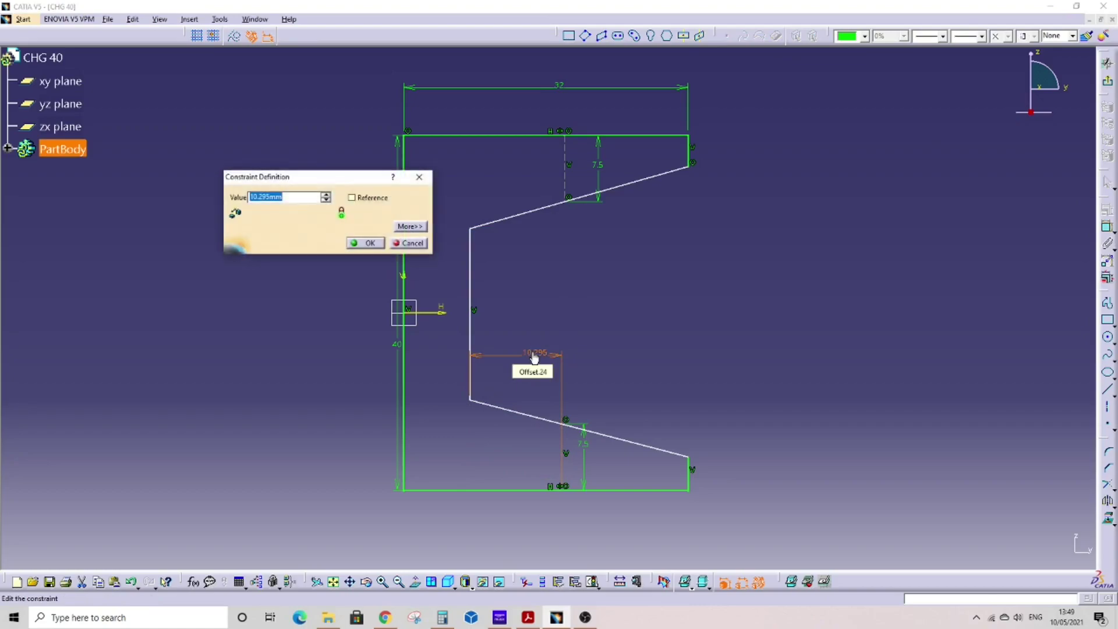
text(13.5)
key(Return)
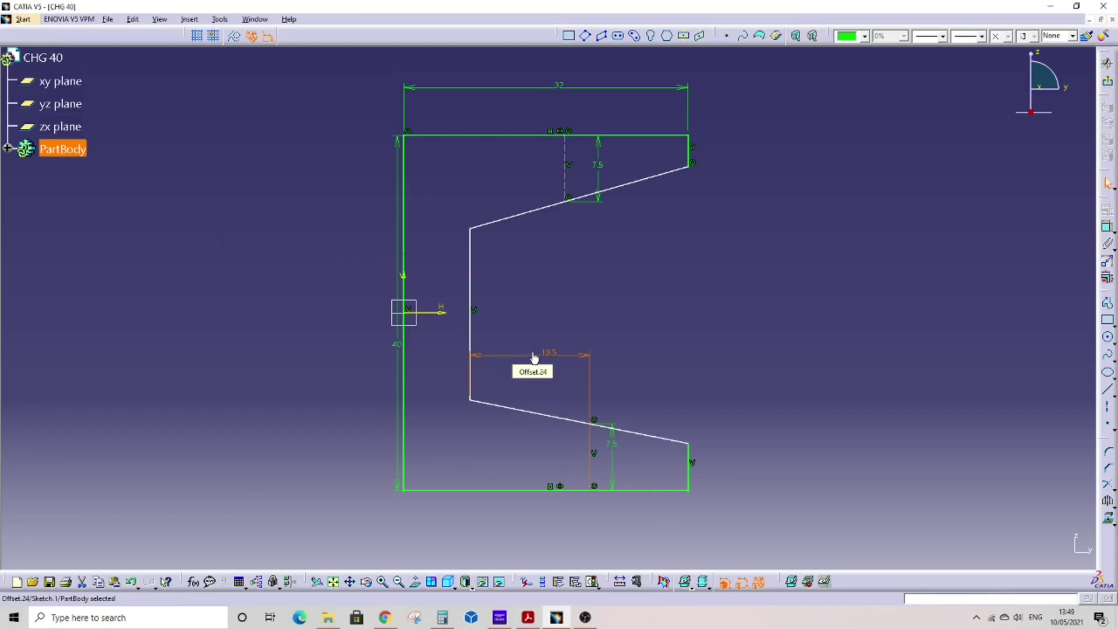
click(547, 382)
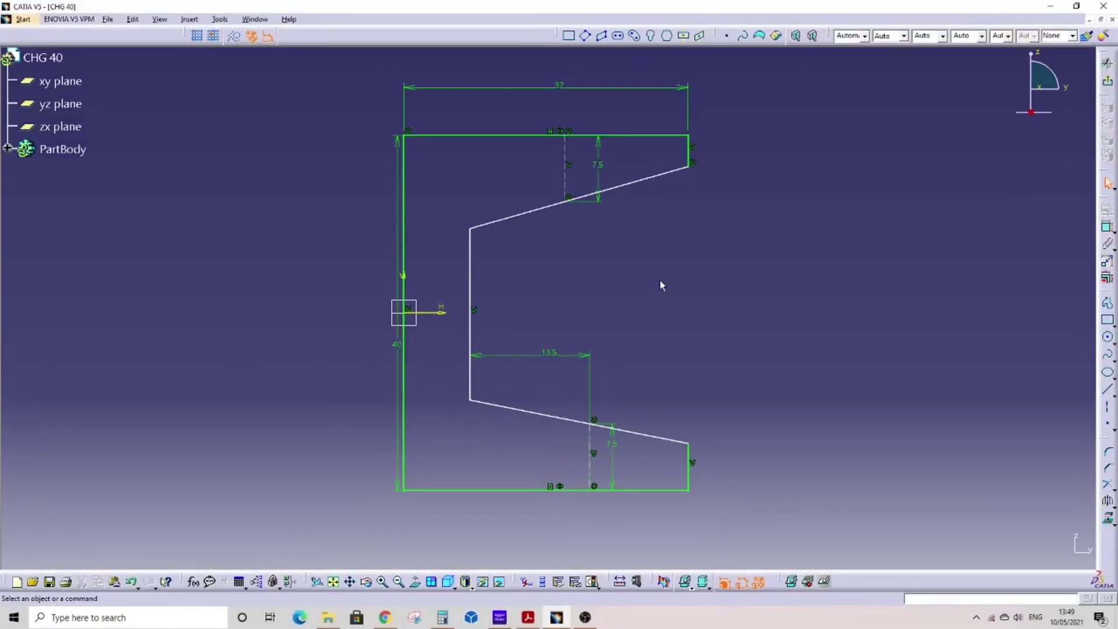
Set the distance from the inner web line to the centre line to 13.5 mm.
click(1107, 226)
click(471, 262)
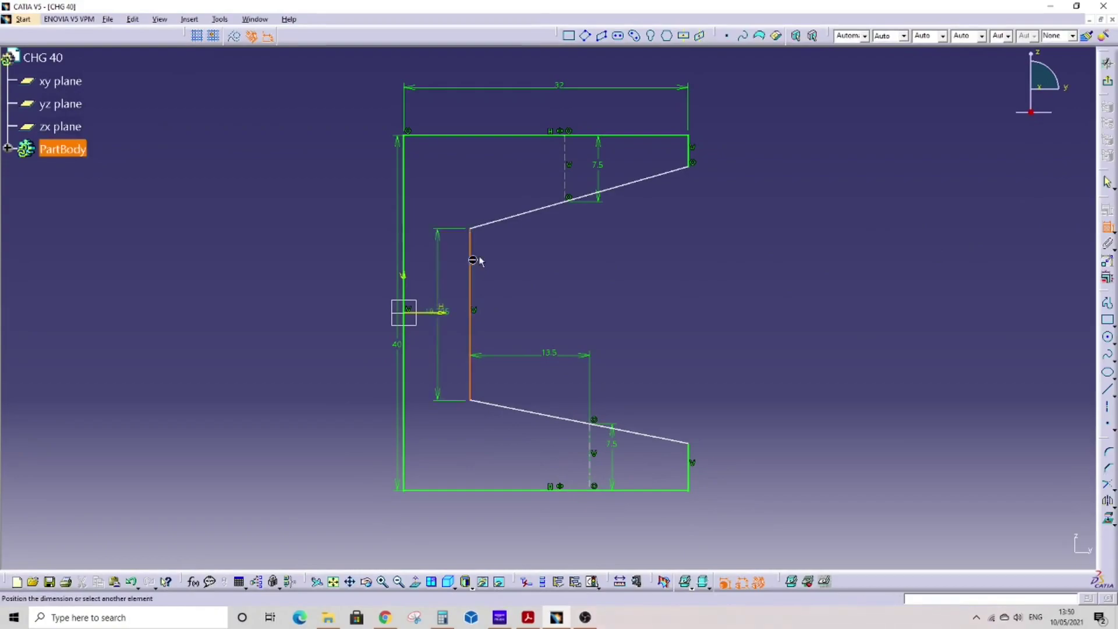
click(556, 232)
click(533, 241)
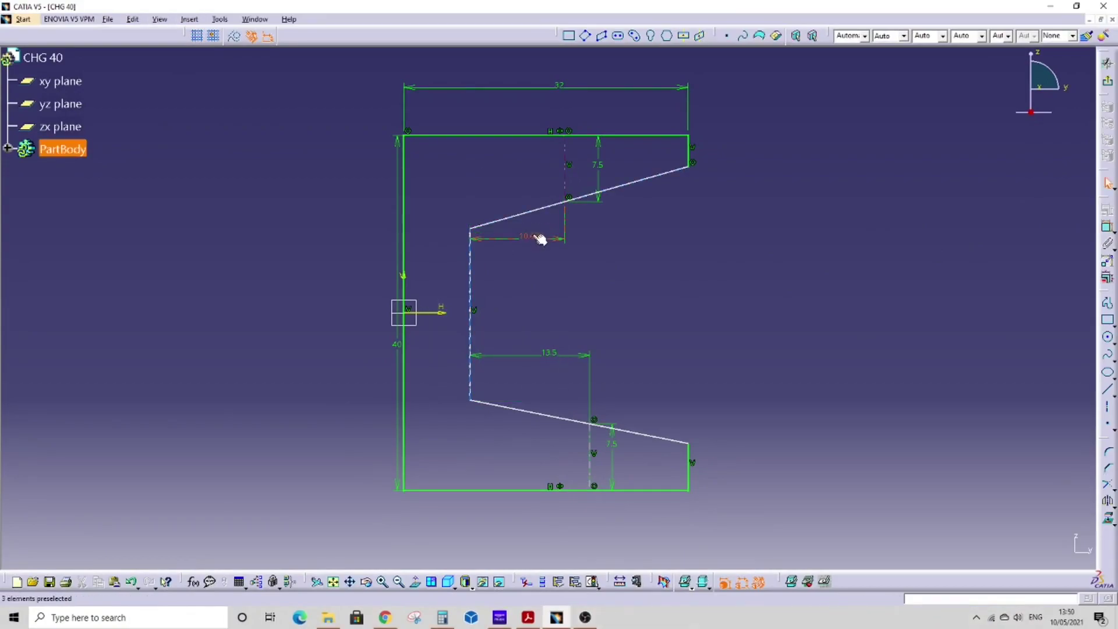
double_click(534, 239)
text(13.5)
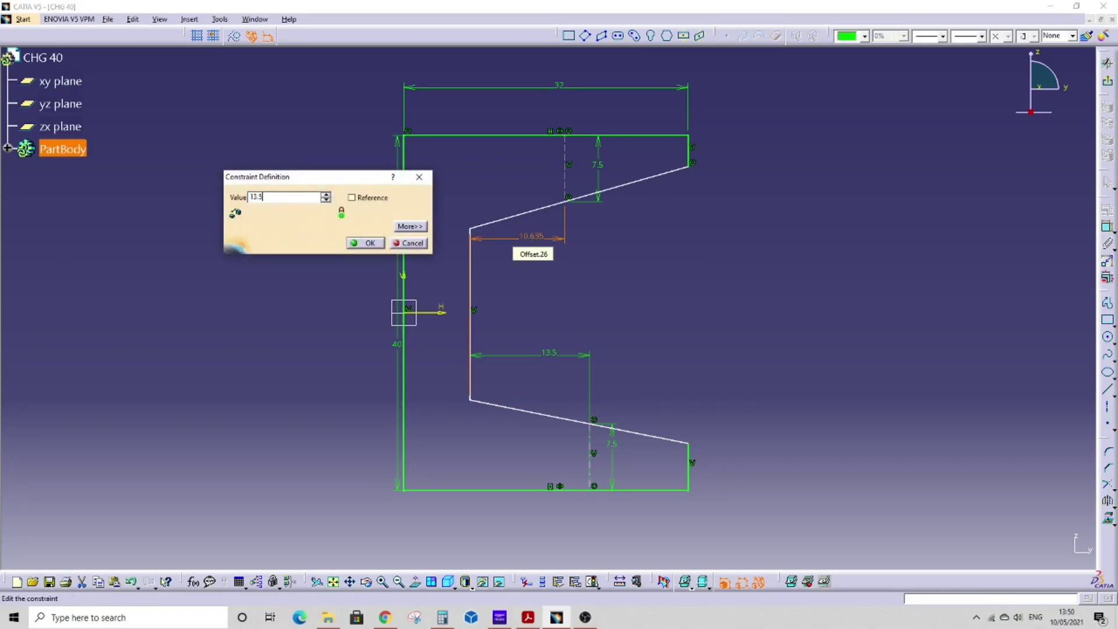
key(Return)
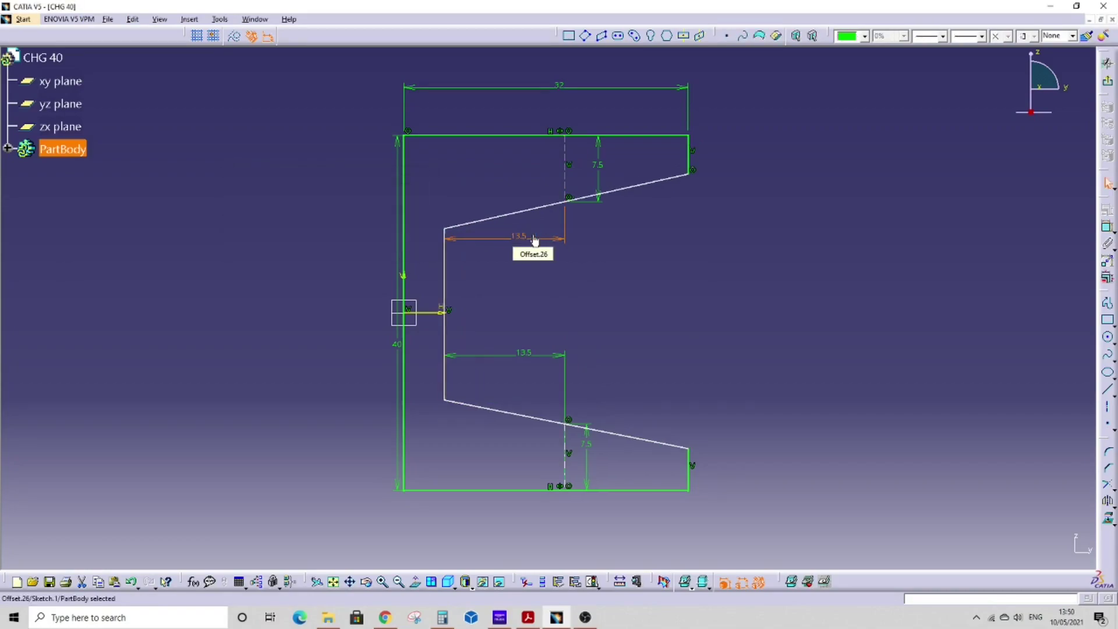
click(642, 314)
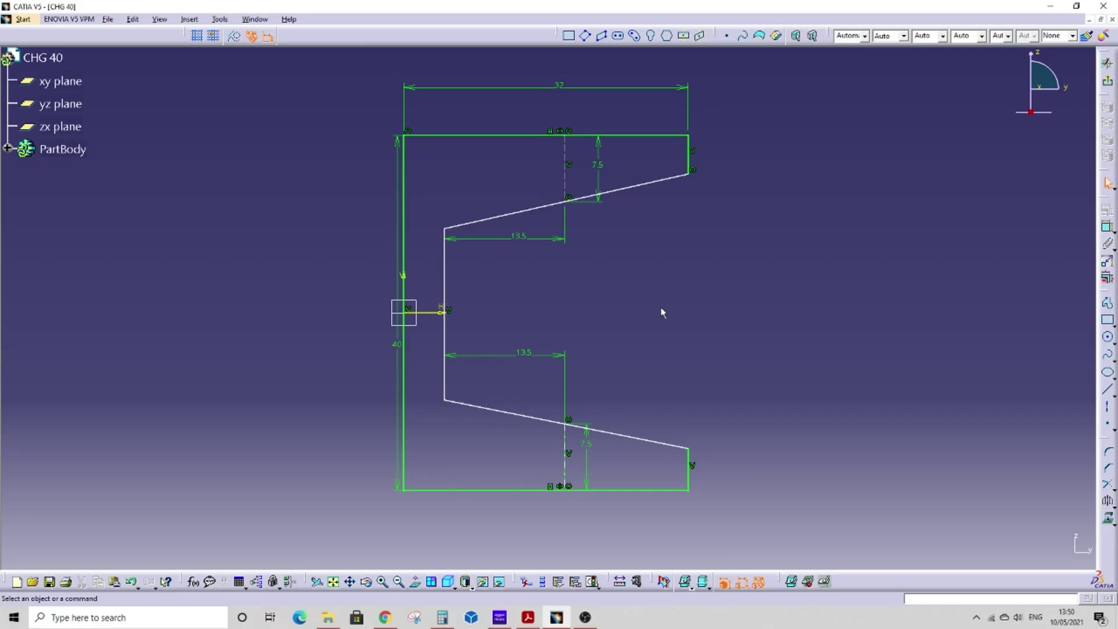
After checking the IS 3954 table, set the upper flange end-to-centre-line distance to 13.5 mm.
click(527, 617)
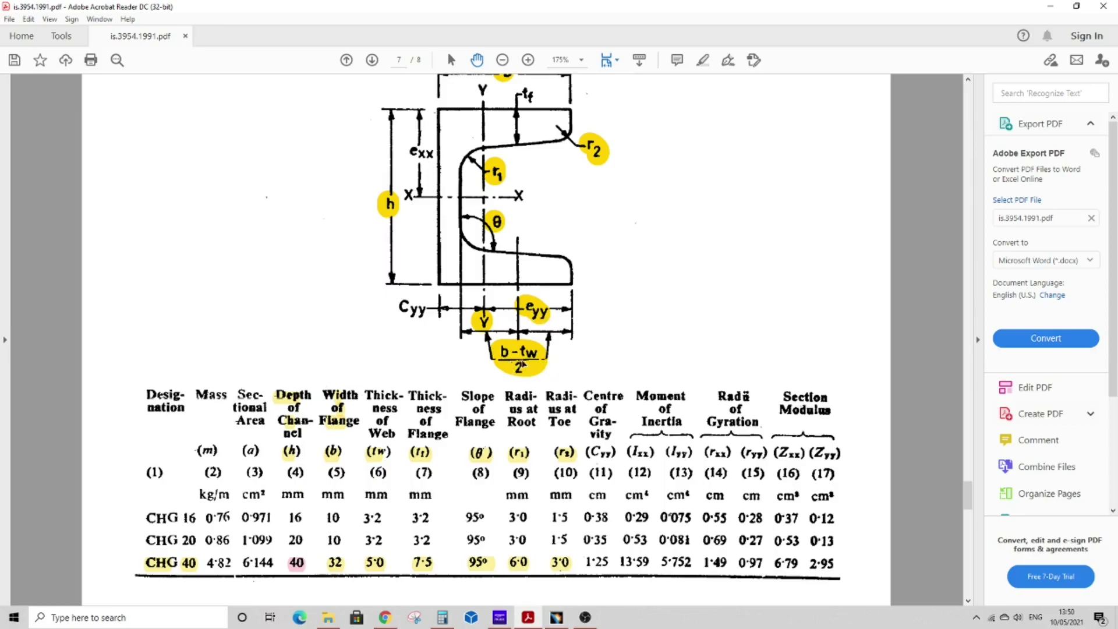
click(556, 617)
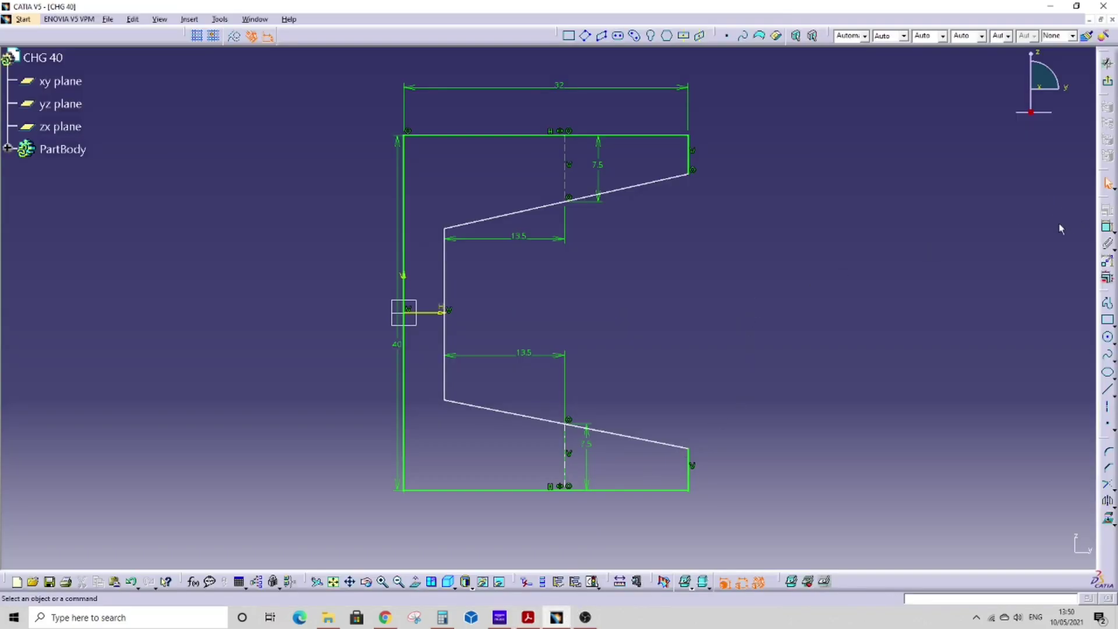
click(1107, 226)
click(696, 166)
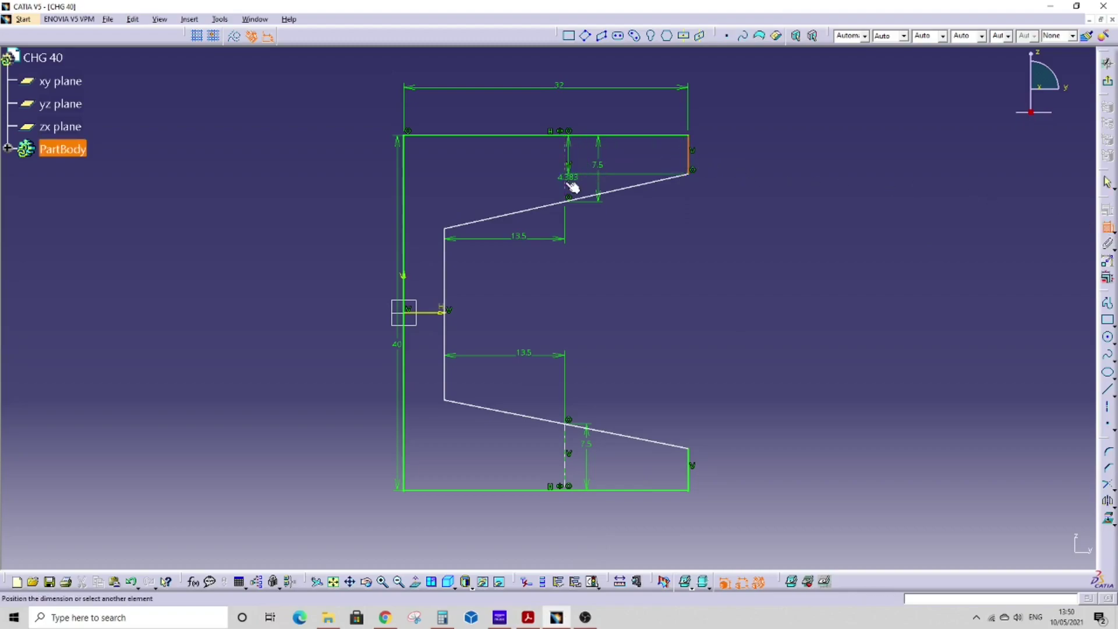
click(566, 182)
click(613, 239)
double_click(617, 239)
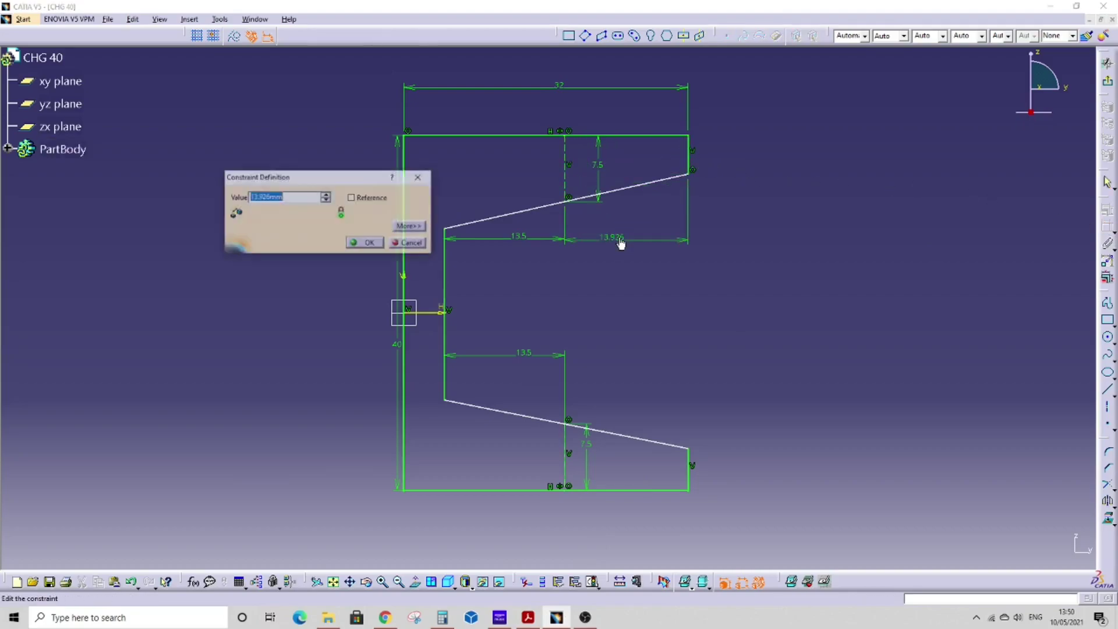
text(13.)
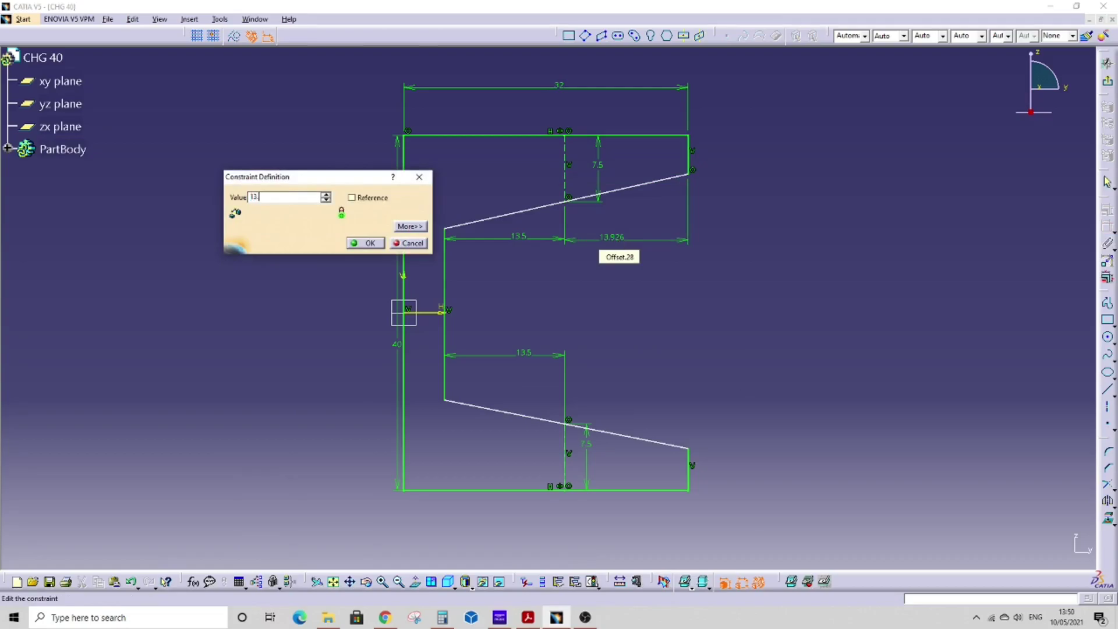
text(5)
key(Return)
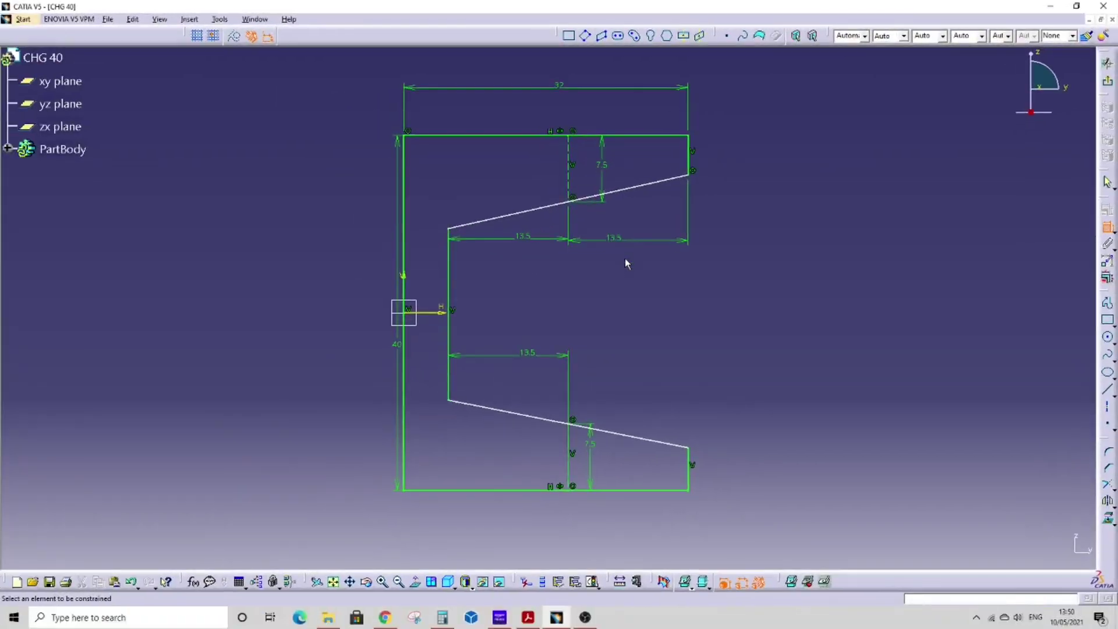
Add a reference-only 13.5 dimension on the lower flange end line.
middle_drag(674, 349, 669, 270)
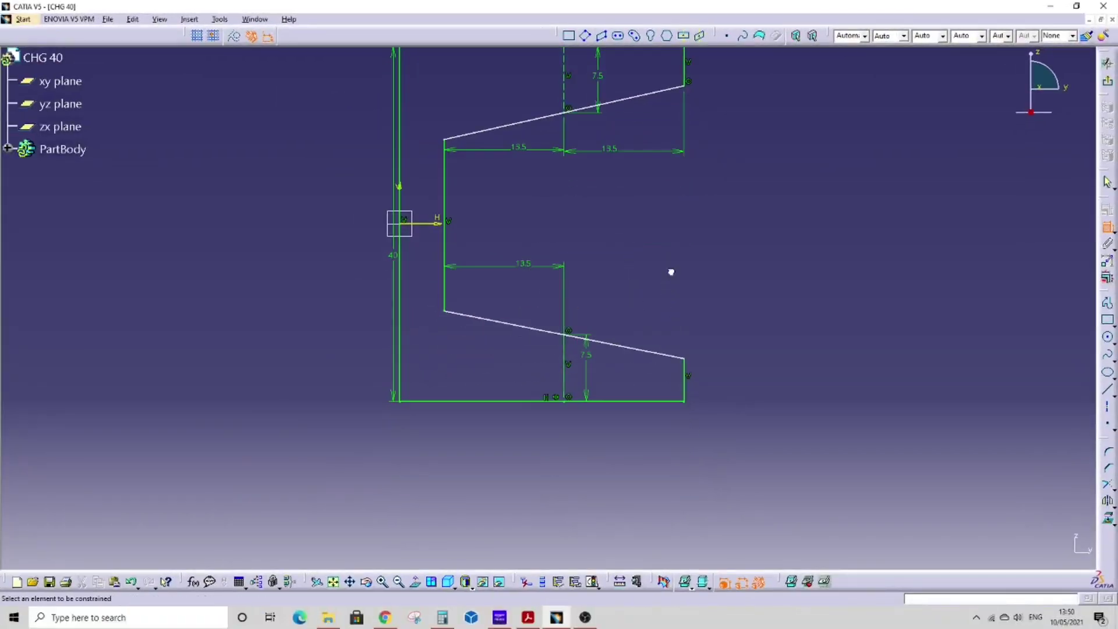
click(684, 381)
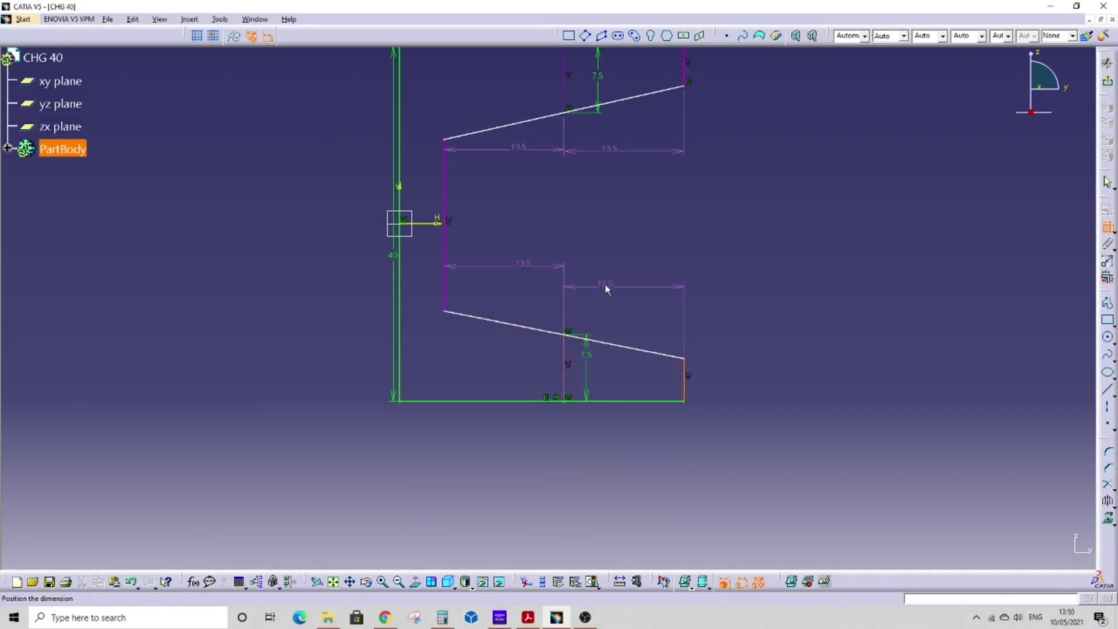
right_click(605, 284)
click(613, 298)
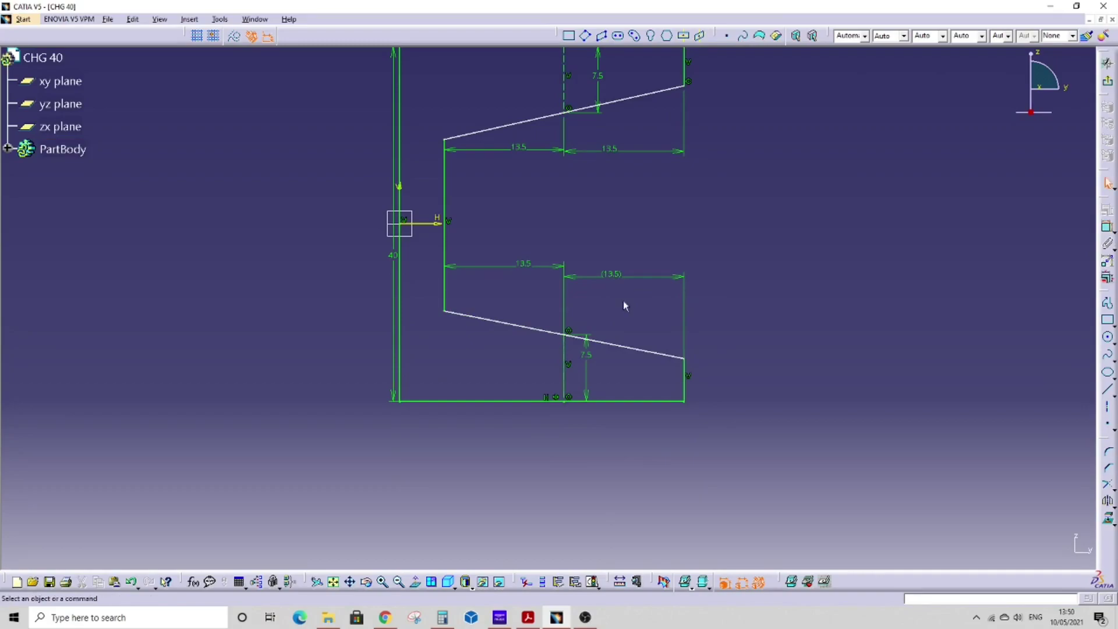
middle_drag(627, 215, 622, 320)
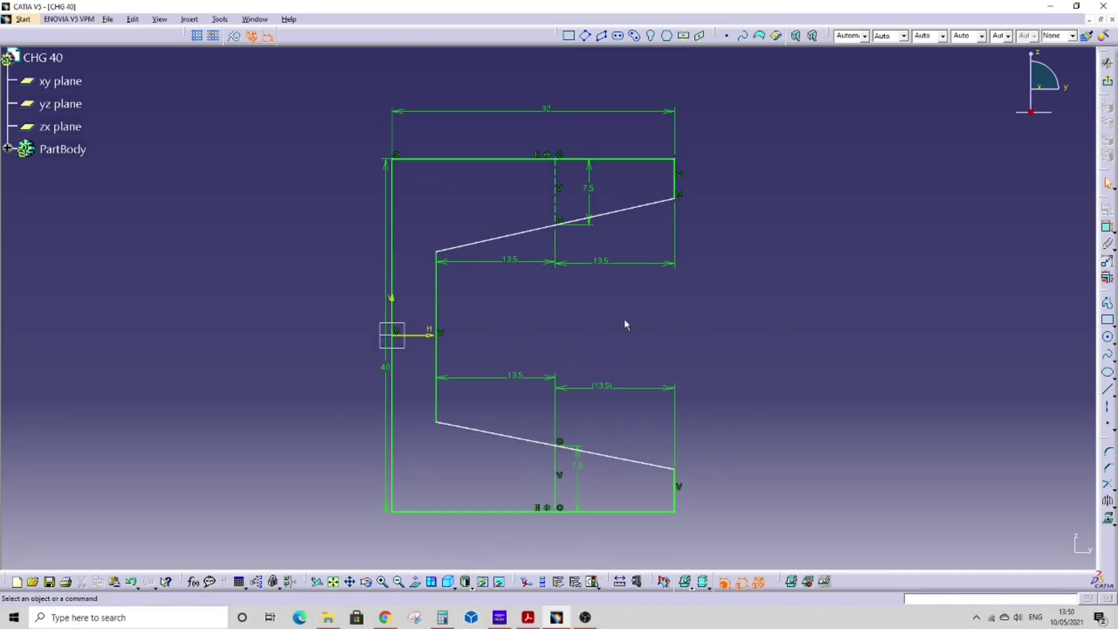
click(527, 617)
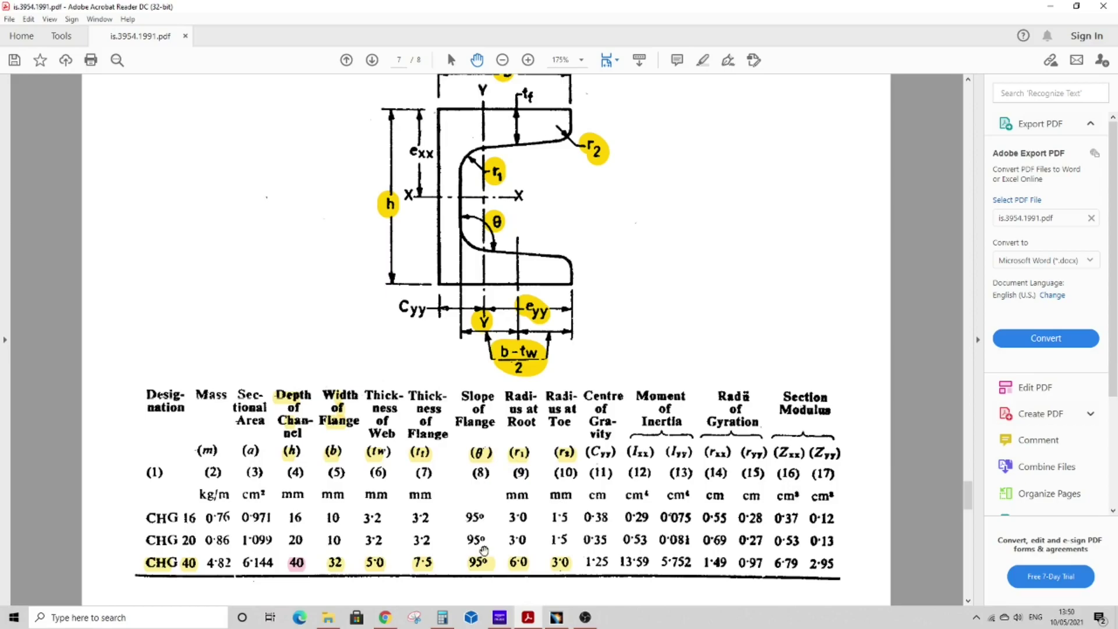
Recolour the CHG 40 row's 95° highlight from yellow to pink.
right_click(476, 563)
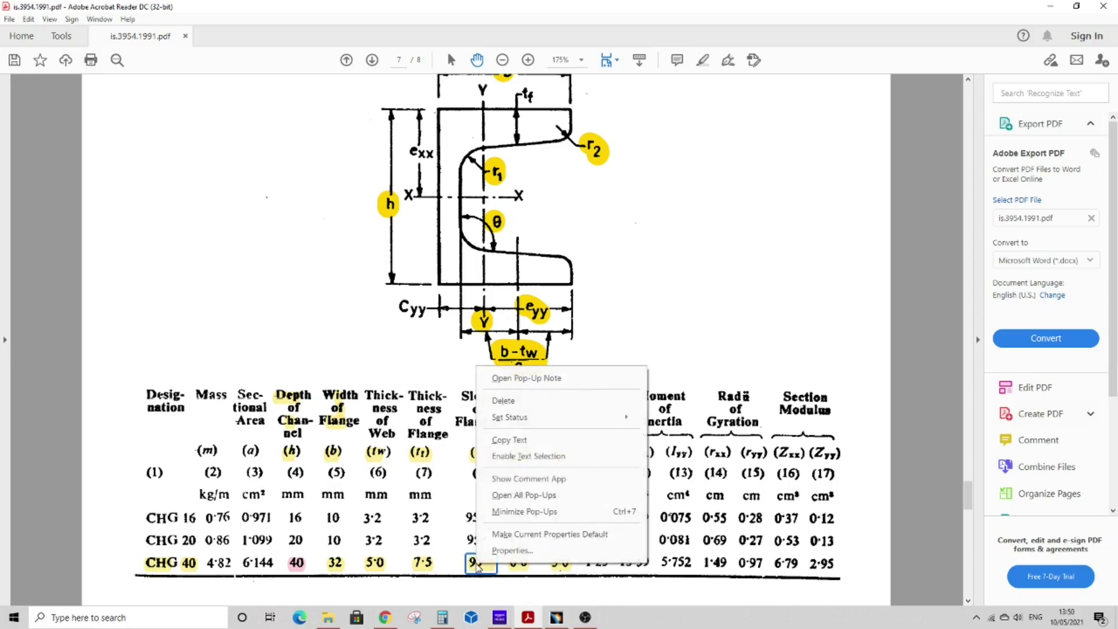
key(Escape)
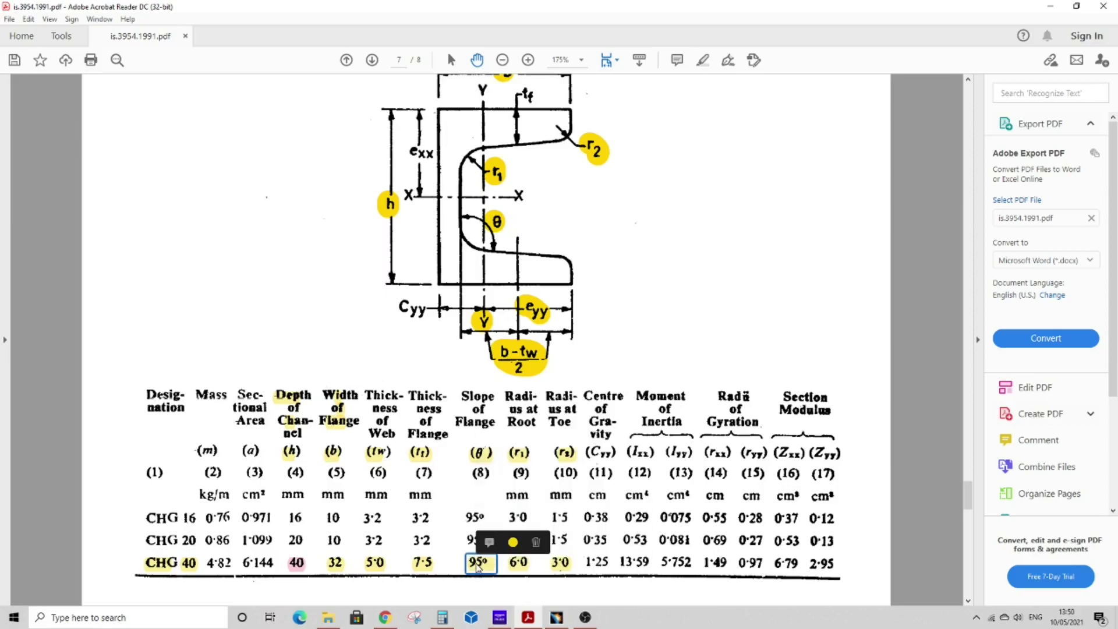
click(514, 543)
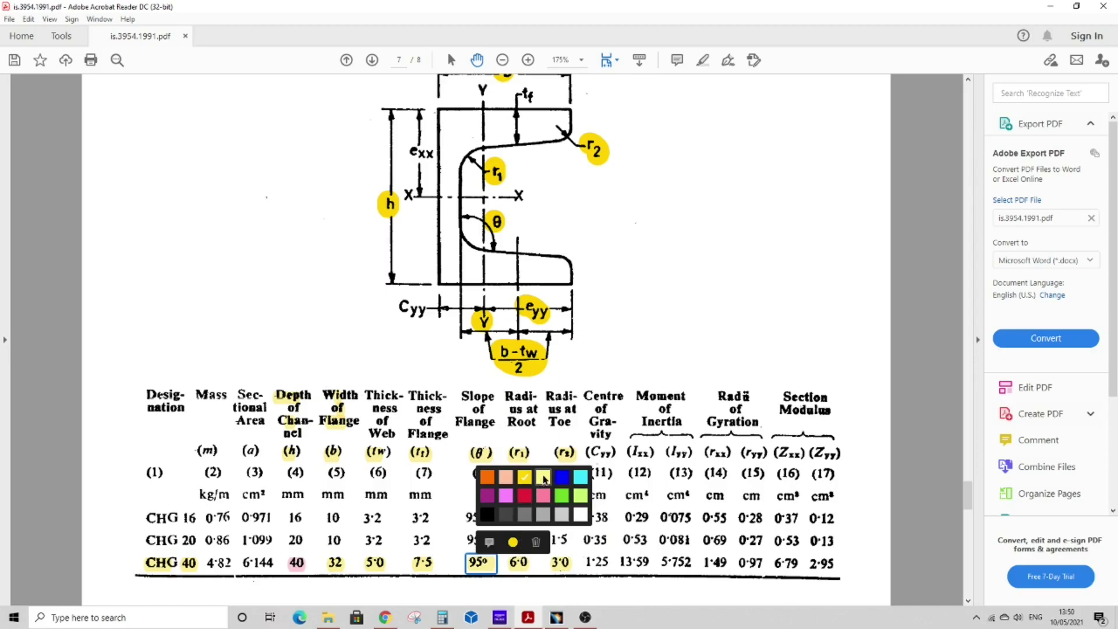
click(543, 495)
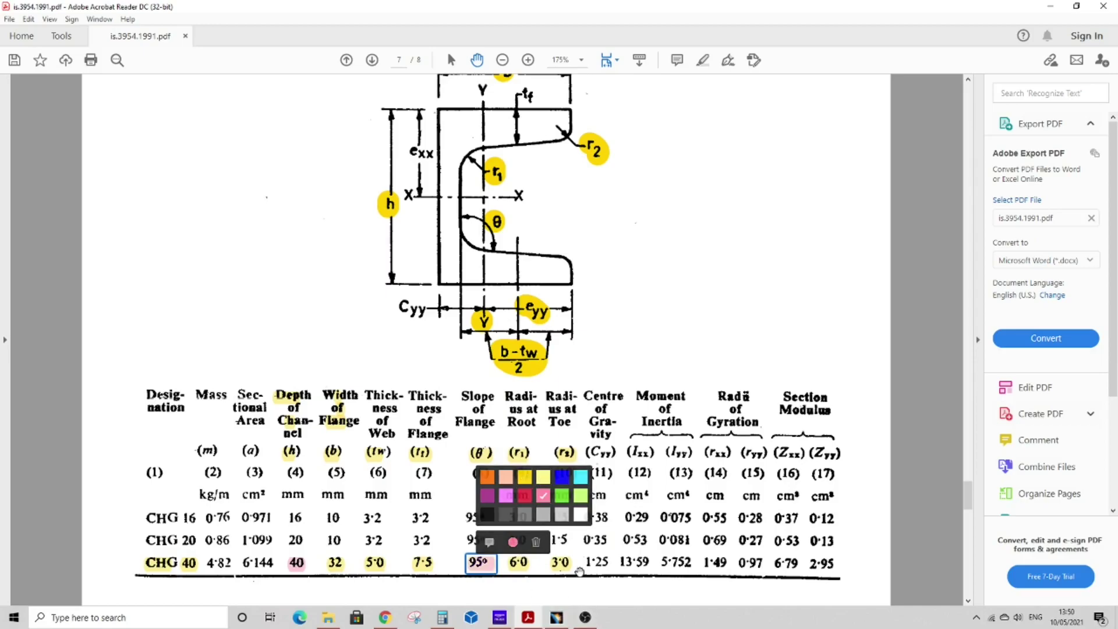
key(Escape)
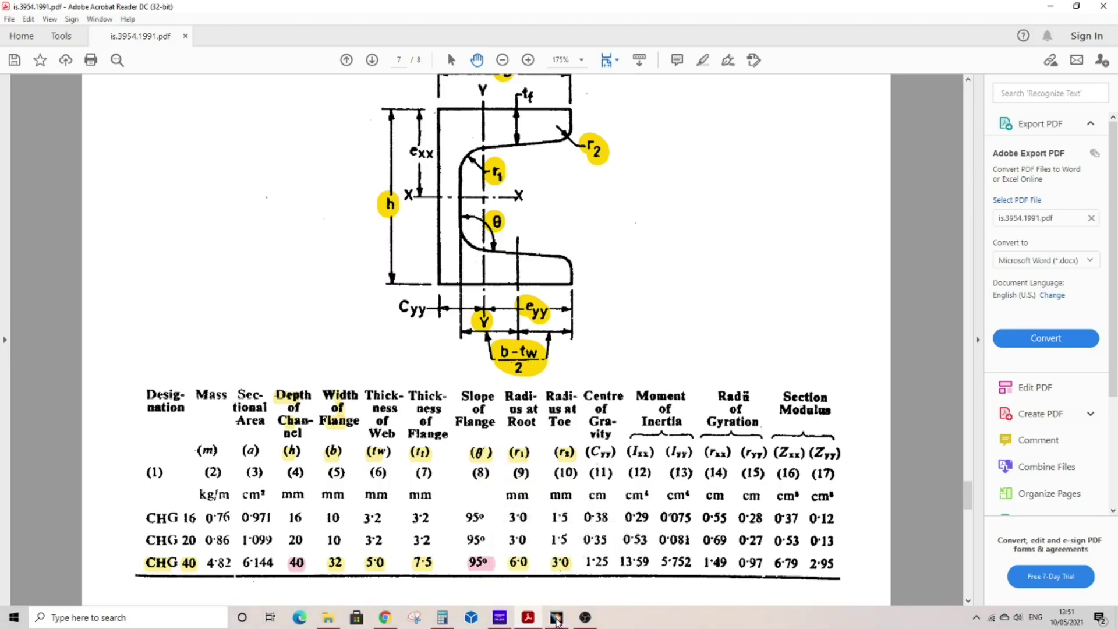
click(556, 618)
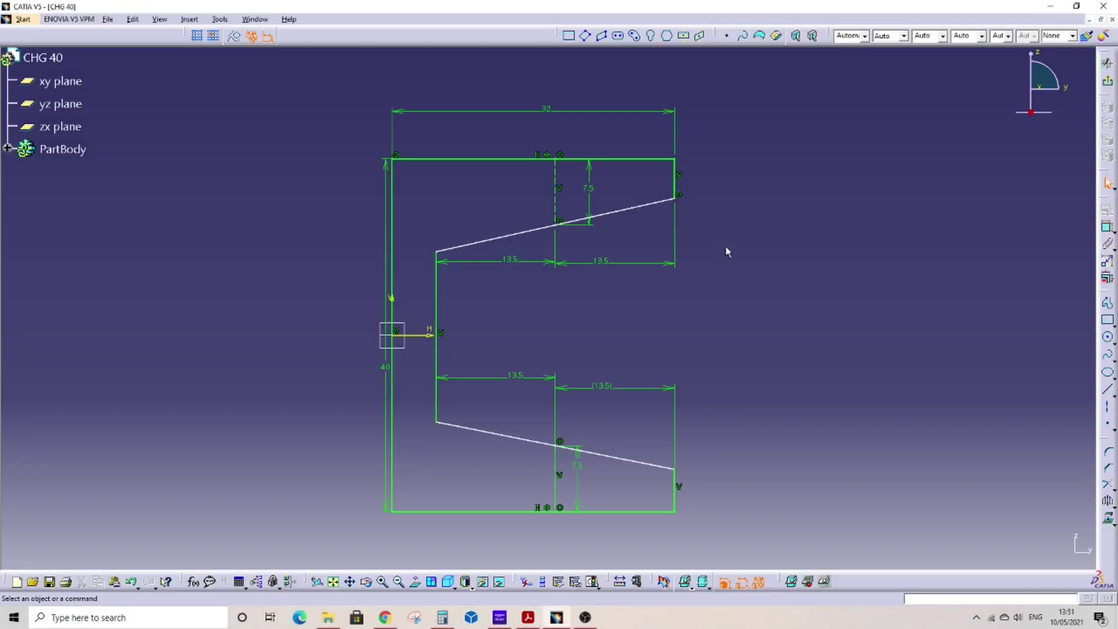
Constrain the lower slanted flange line to 95° from the web.
click(1106, 229)
click(436, 411)
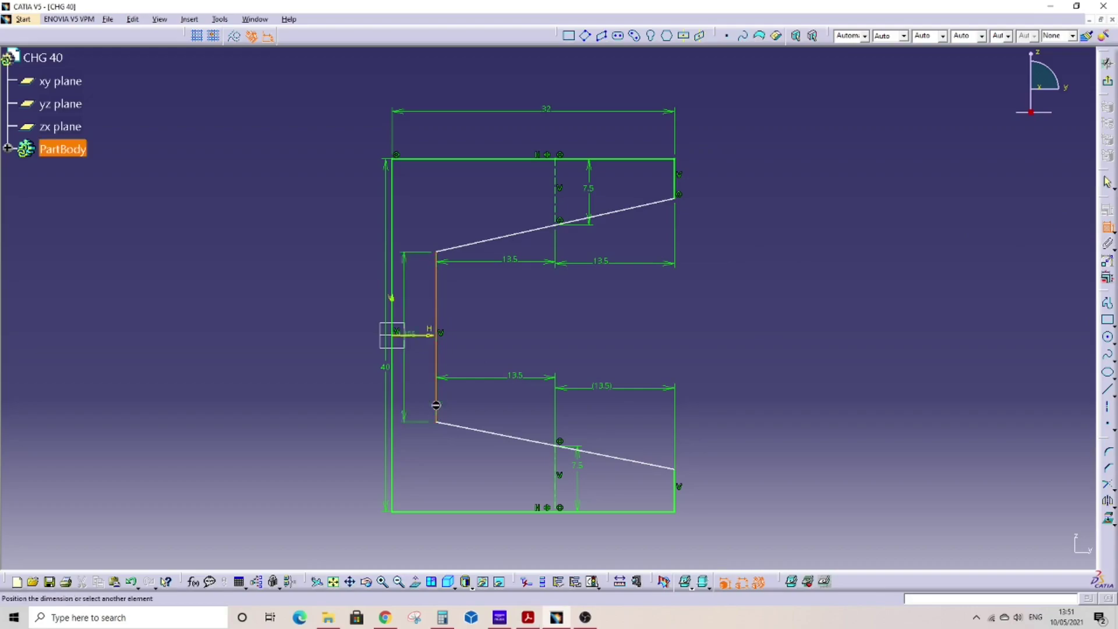
click(457, 425)
click(459, 406)
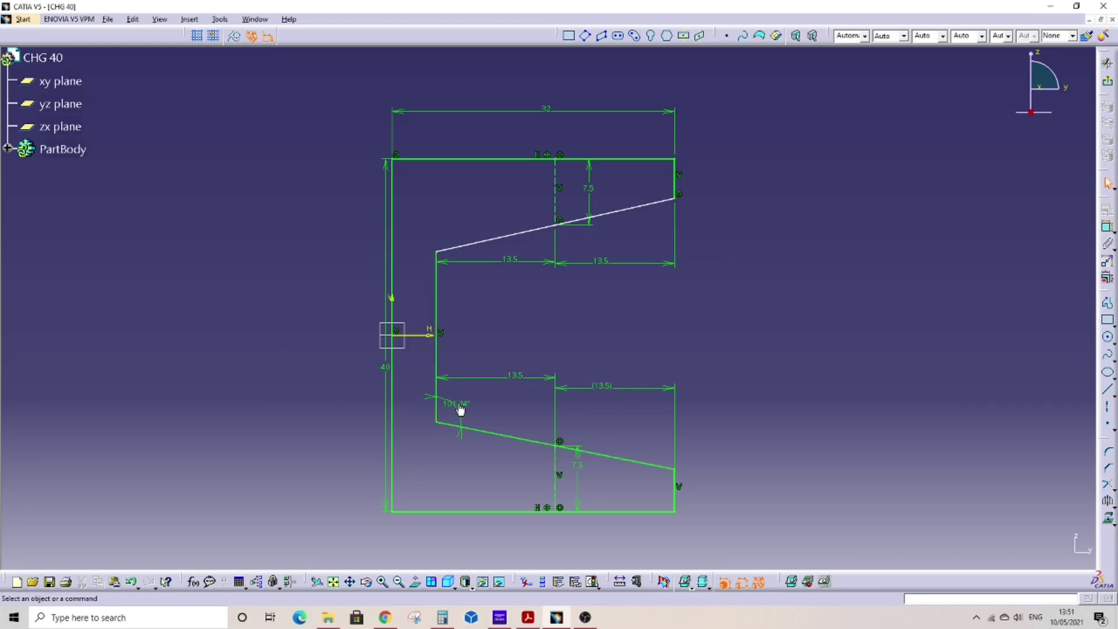
double_click(458, 402)
text(95)
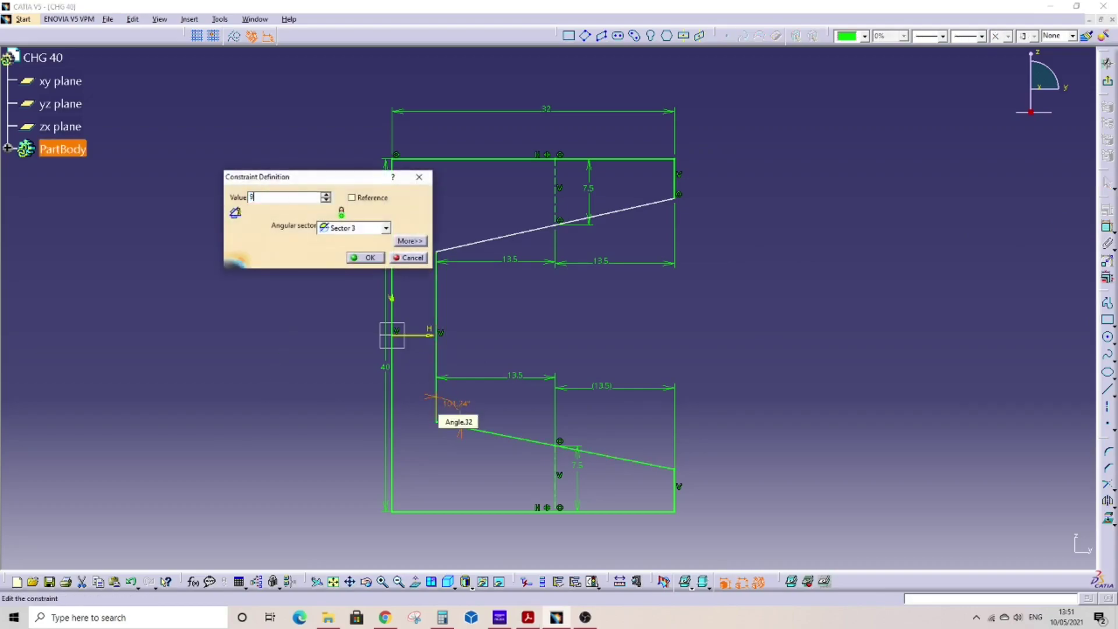
key(Return)
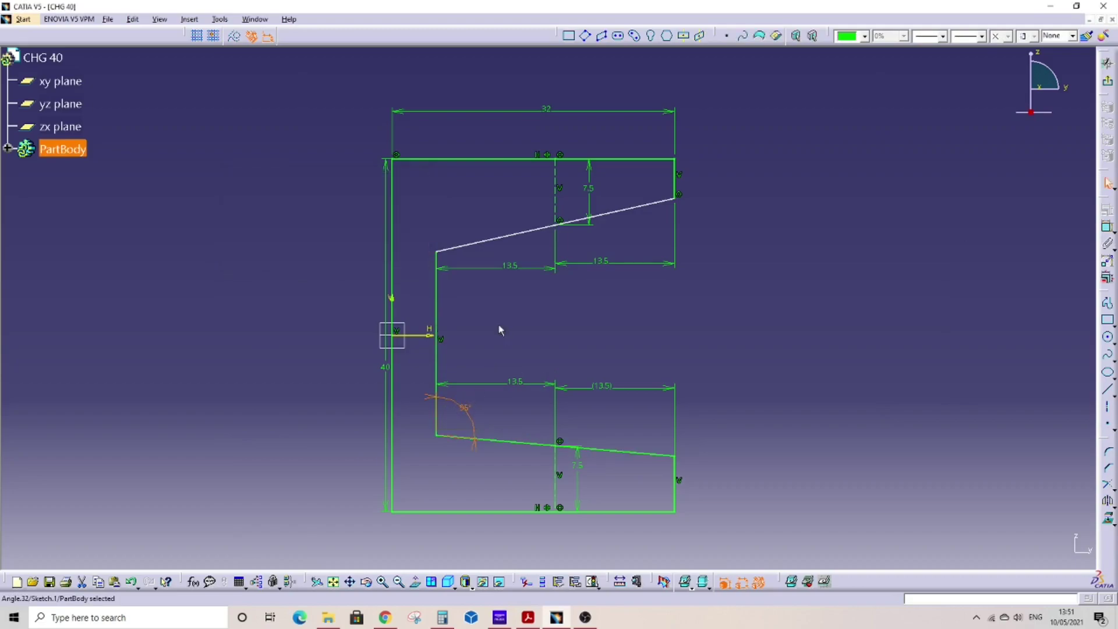
Constrain the upper slanted flange line to 95° from the web.
click(1105, 228)
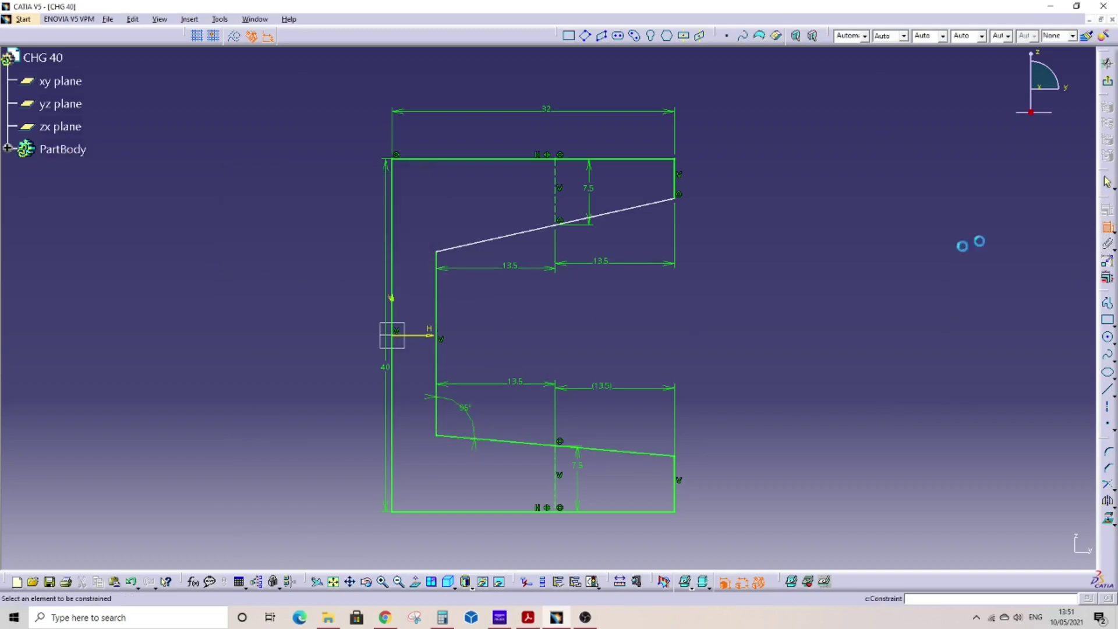
click(482, 241)
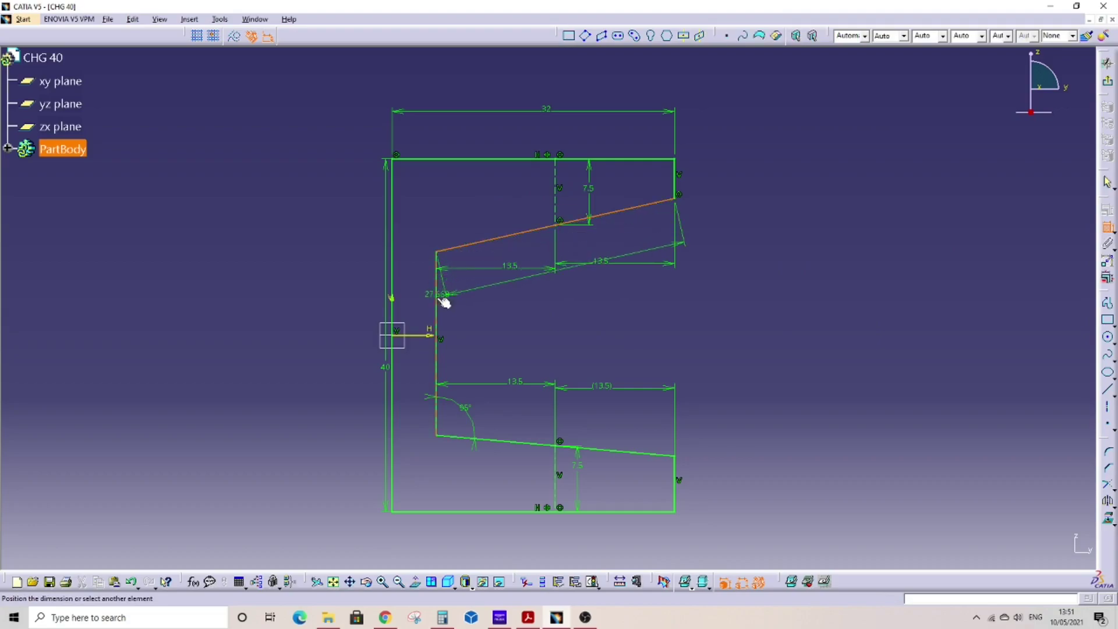
click(441, 301)
click(468, 290)
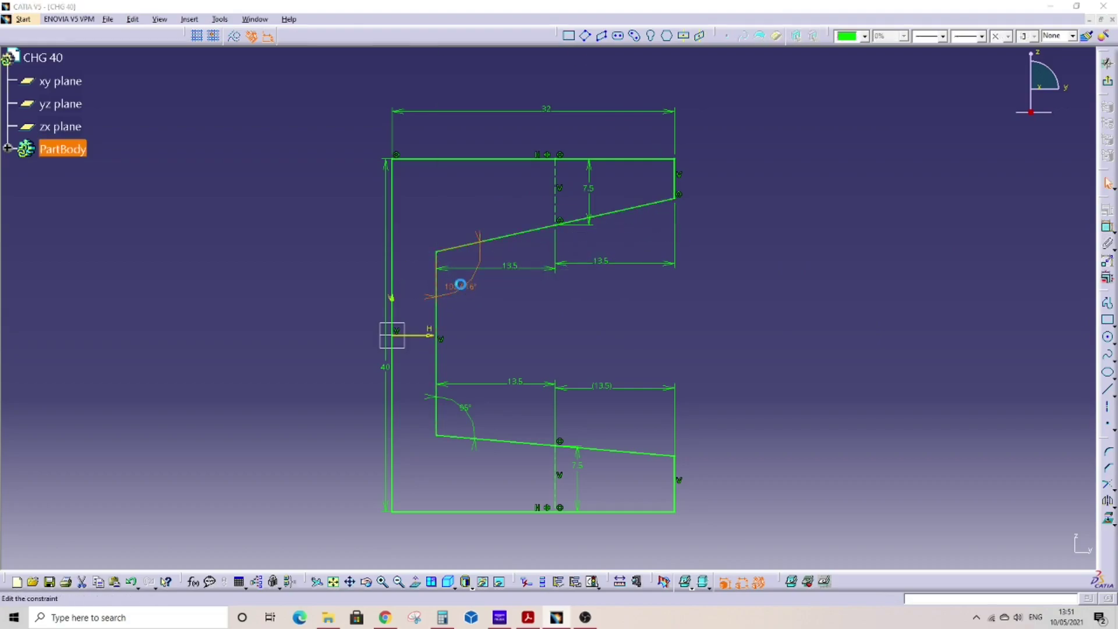
double_click(463, 289)
text(95)
key(Return)
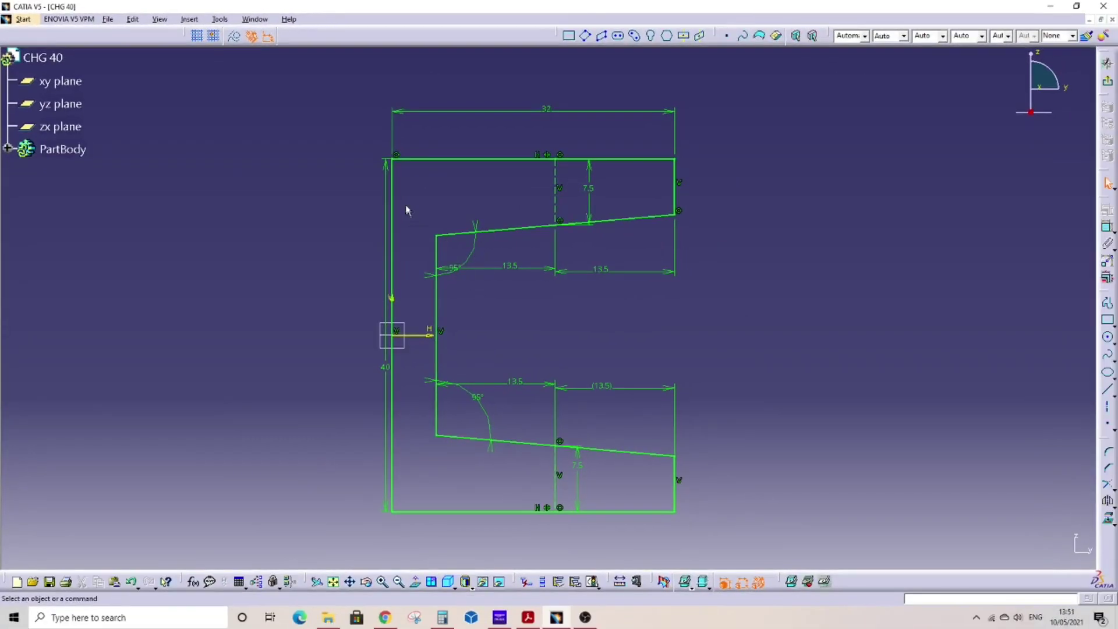
drag(386, 172, 351, 194)
click(528, 617)
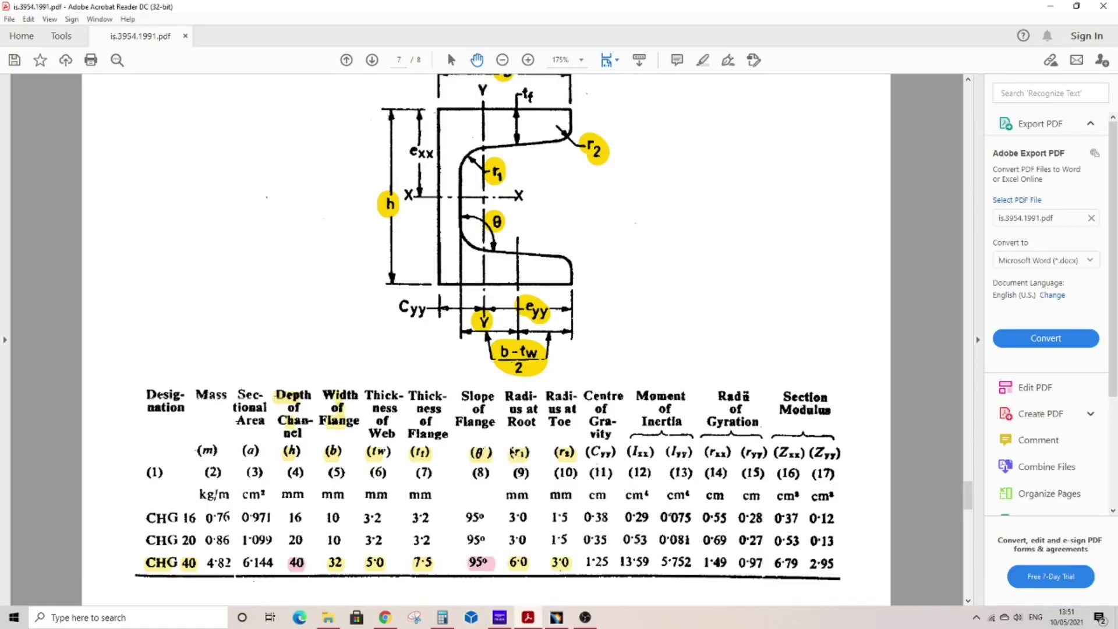
Return to the CHG 40 channel sketch and start the Corner command on its profile.
click(556, 617)
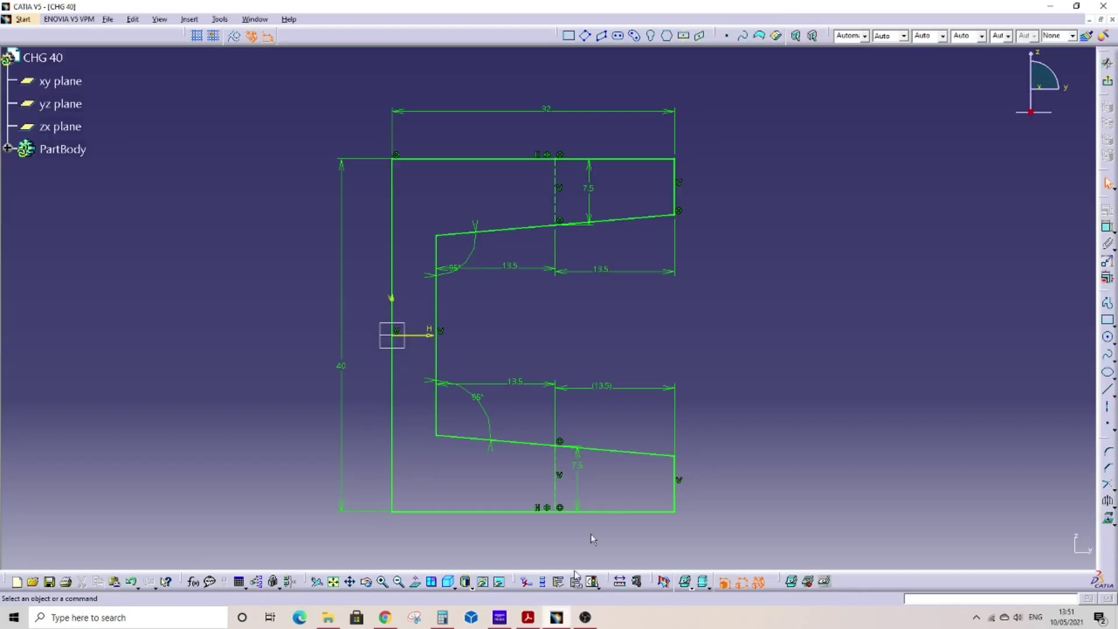
click(1107, 452)
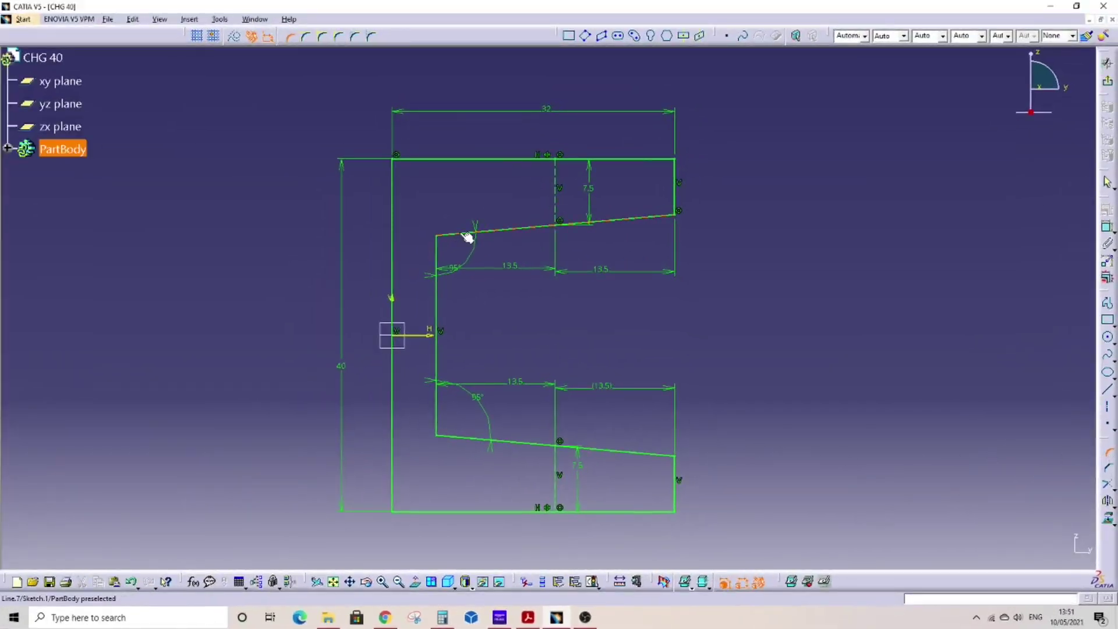
Round the upper corner where the web meets the top sloped flange with a 6 mm radius.
click(528, 617)
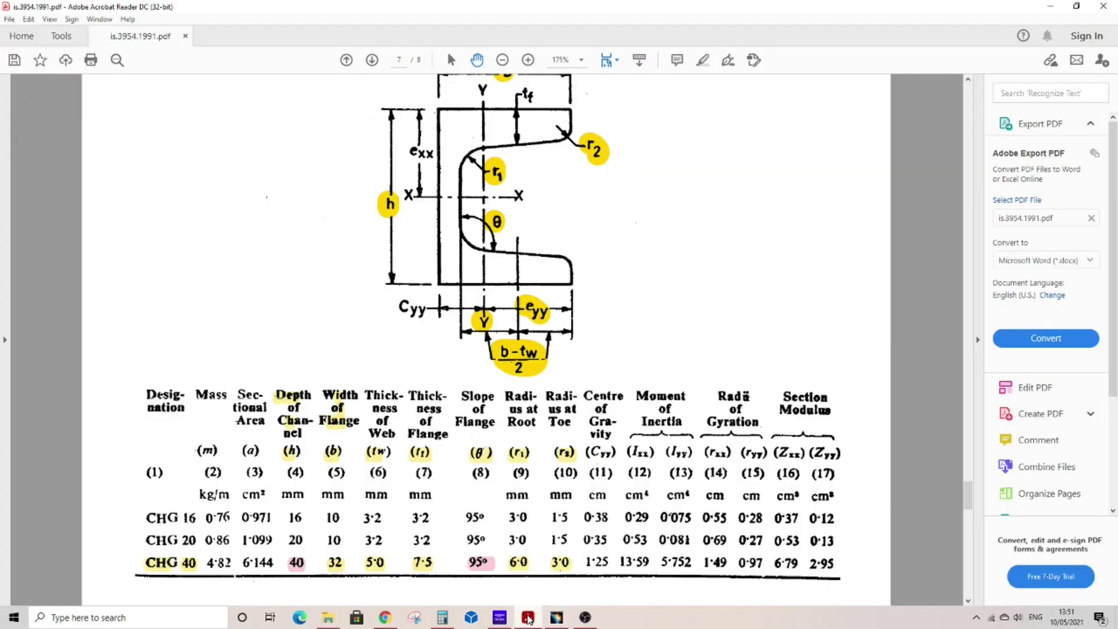
click(528, 617)
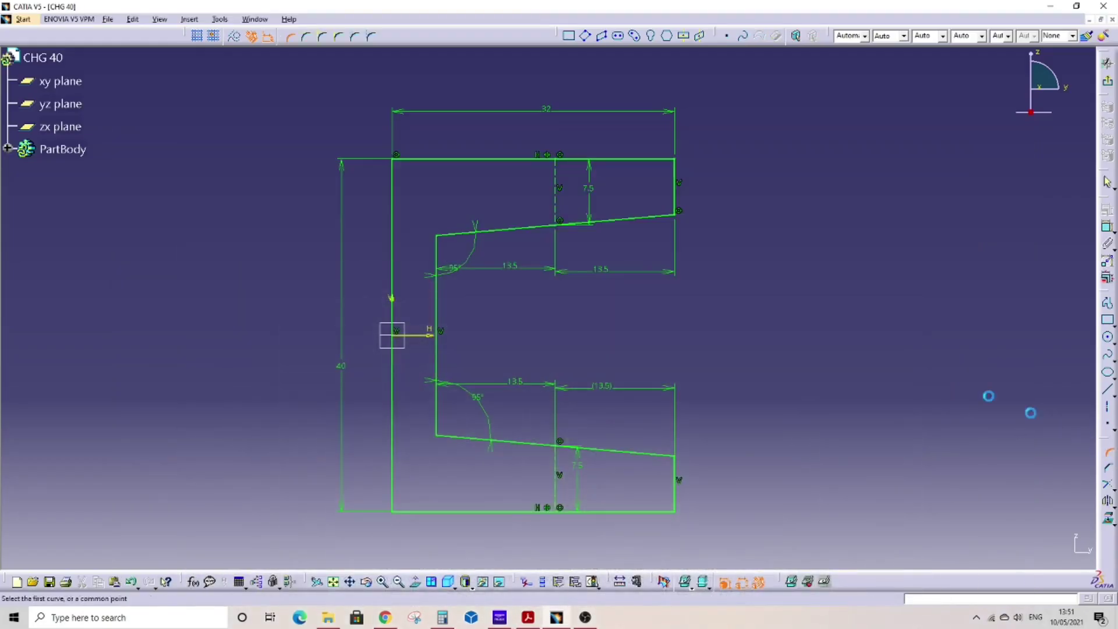
click(455, 233)
click(438, 257)
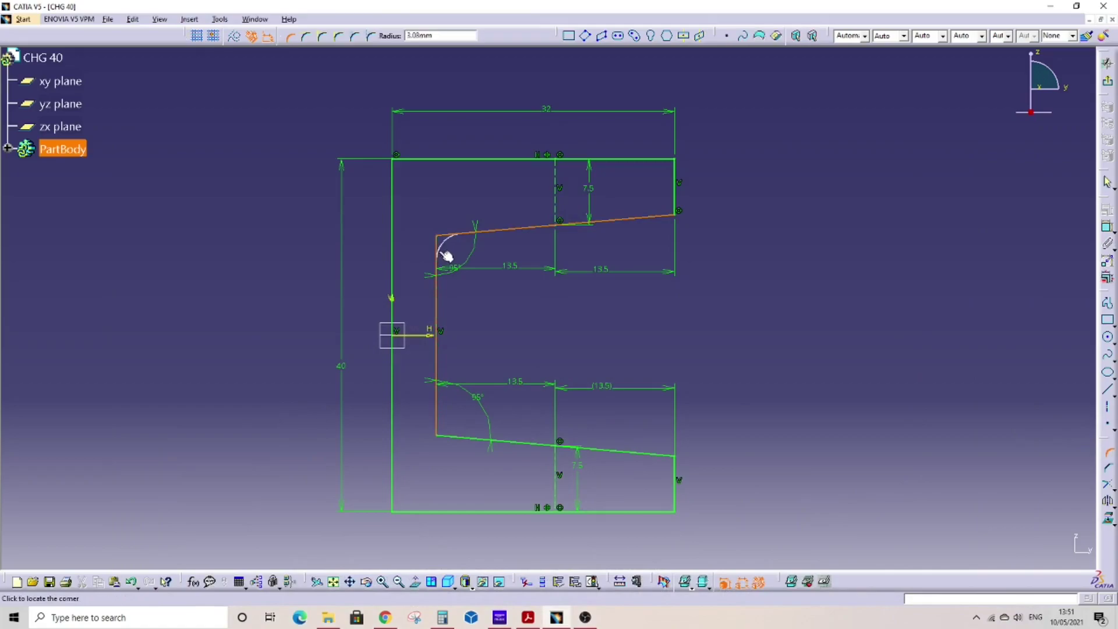
click(457, 248)
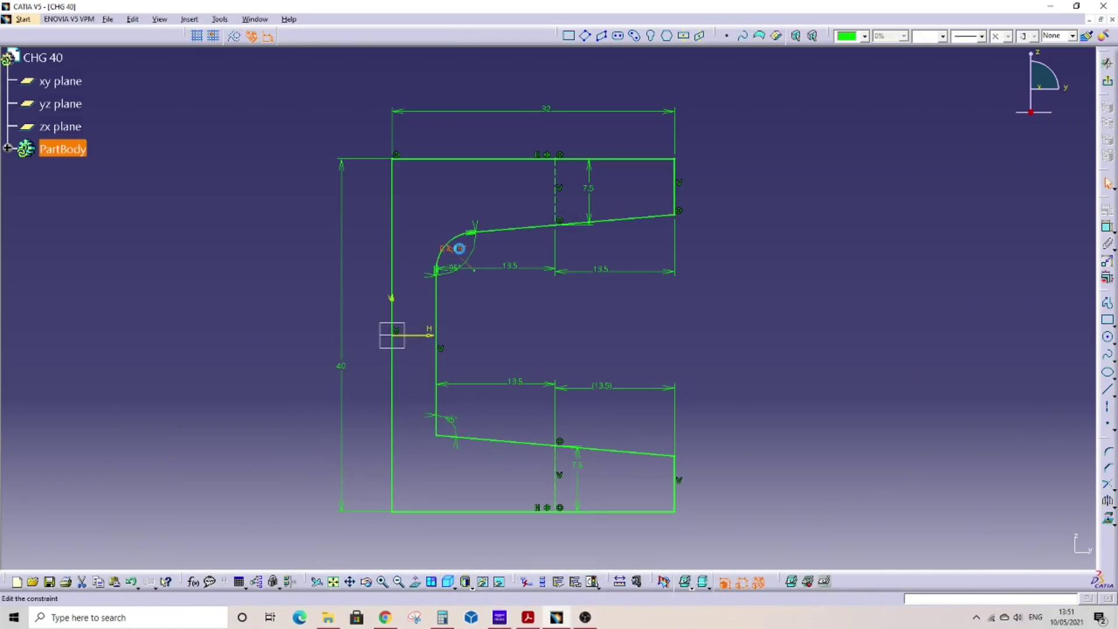
double_click(459, 249)
text(6)
key(Return)
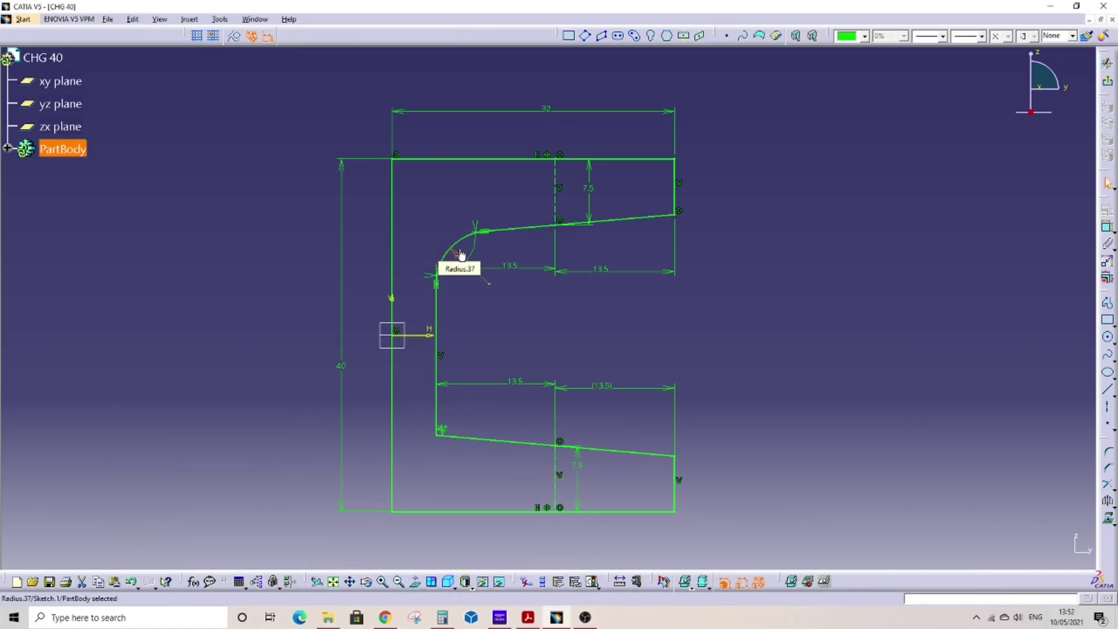
click(486, 315)
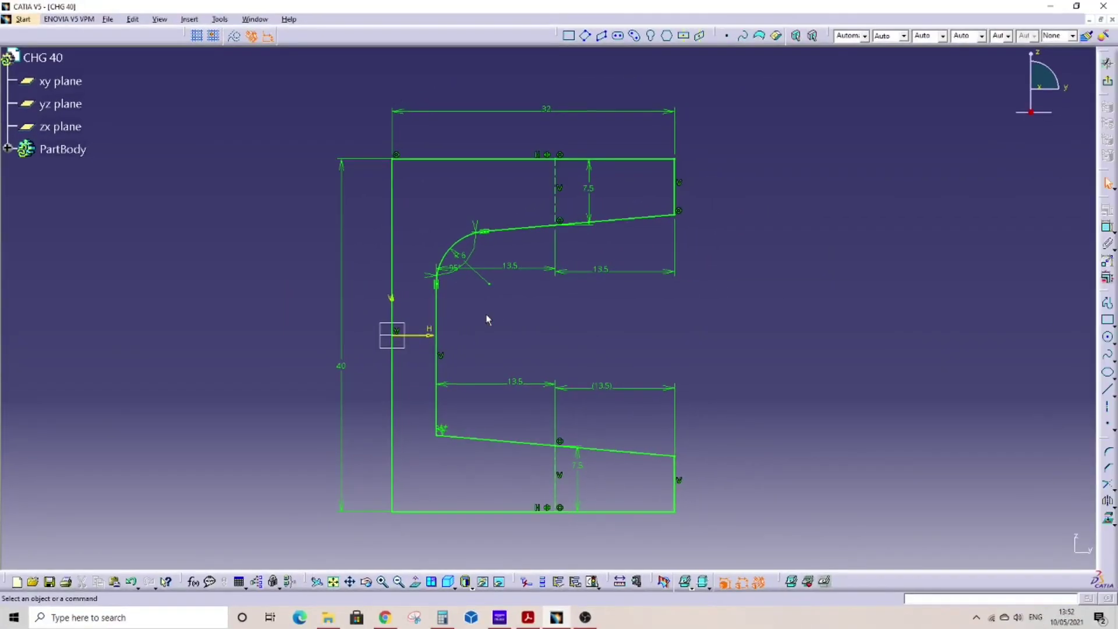
Round the lower web-to-flange root corner with a 6 mm radius, then recheck the CHG 40 table.
click(1108, 452)
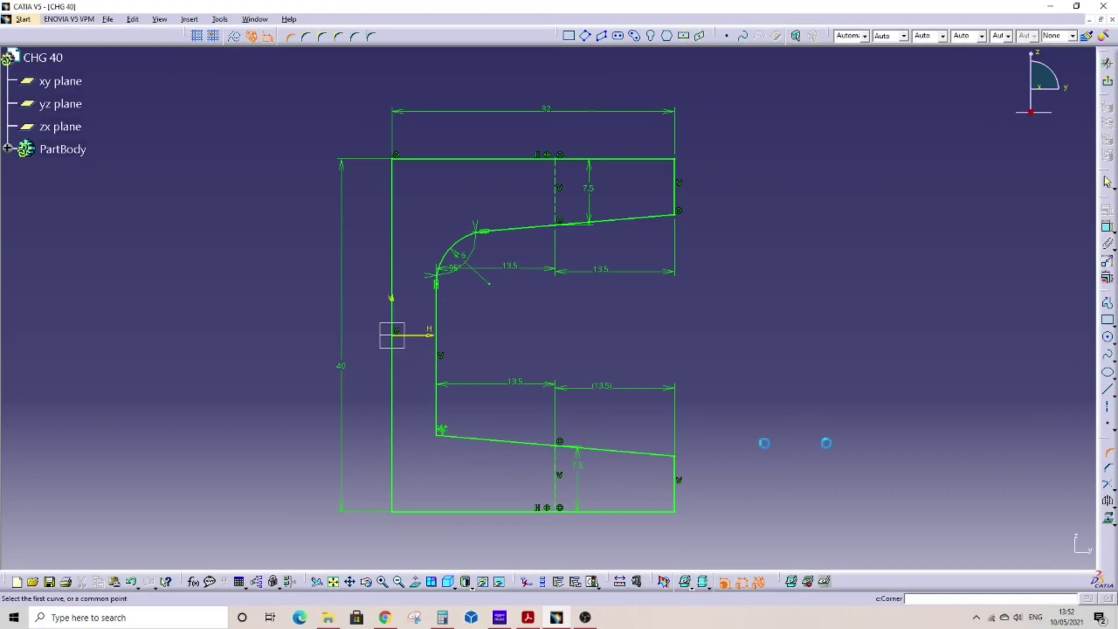
click(460, 437)
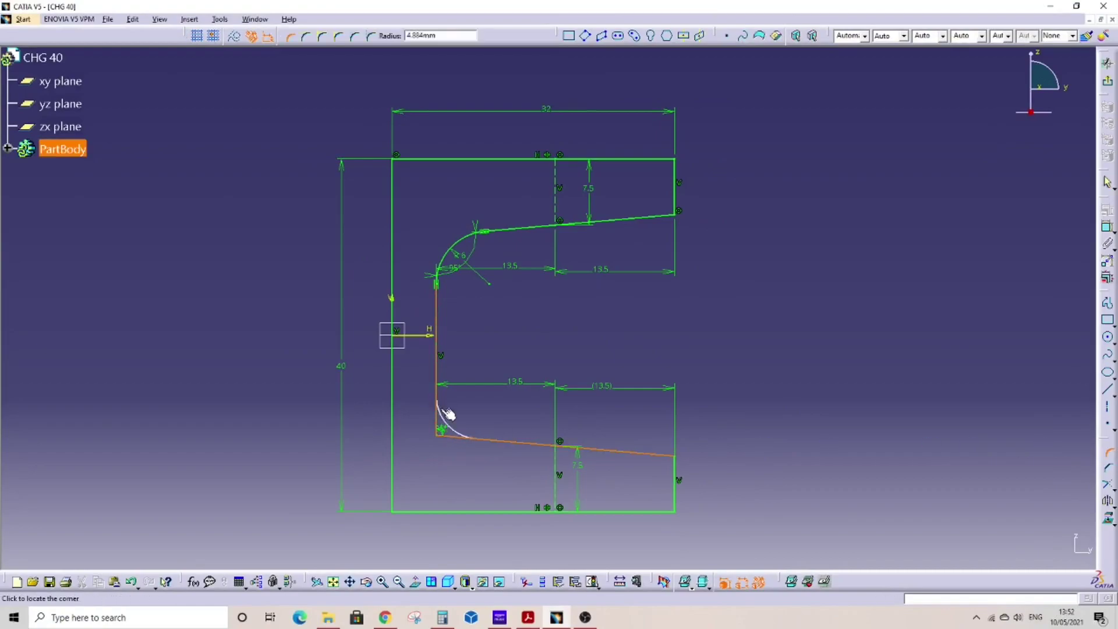
click(447, 414)
double_click(469, 408)
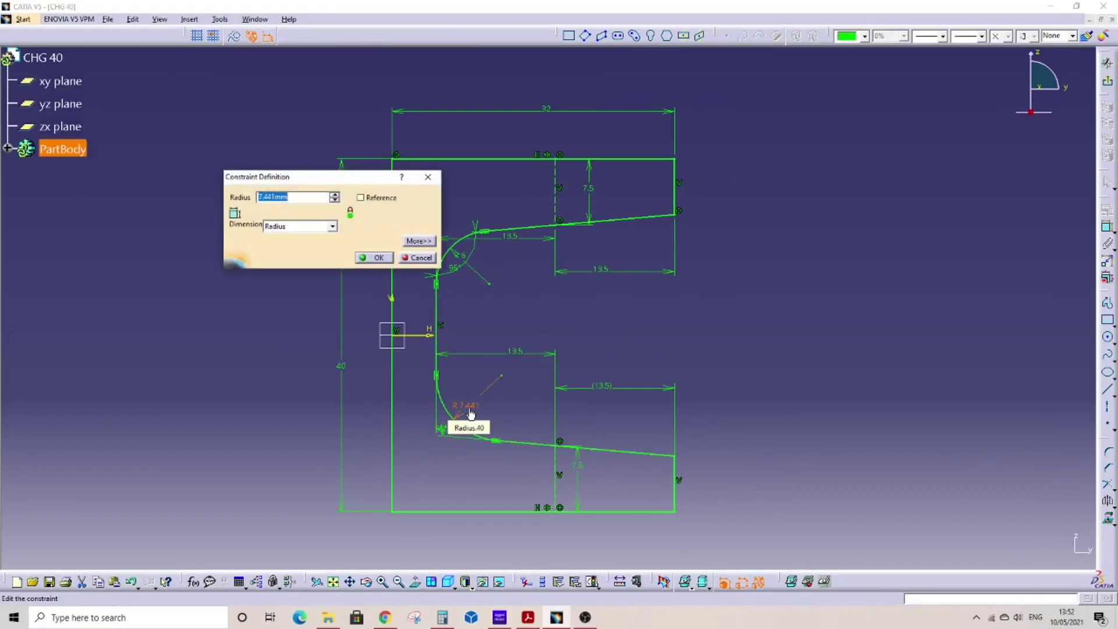
text(6)
key(Return)
click(496, 410)
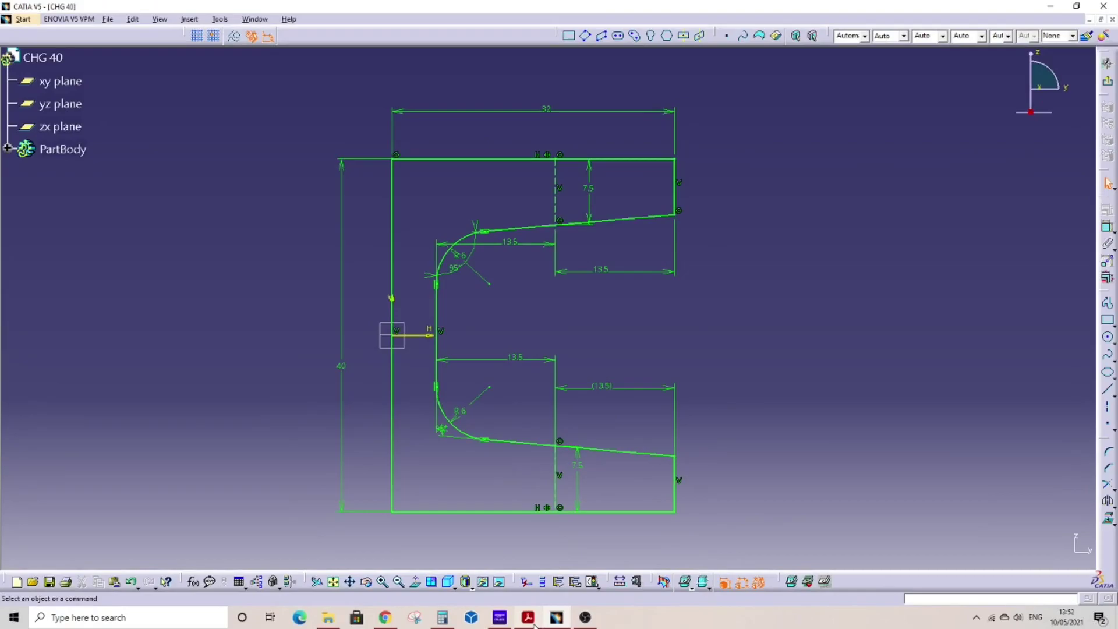
click(527, 617)
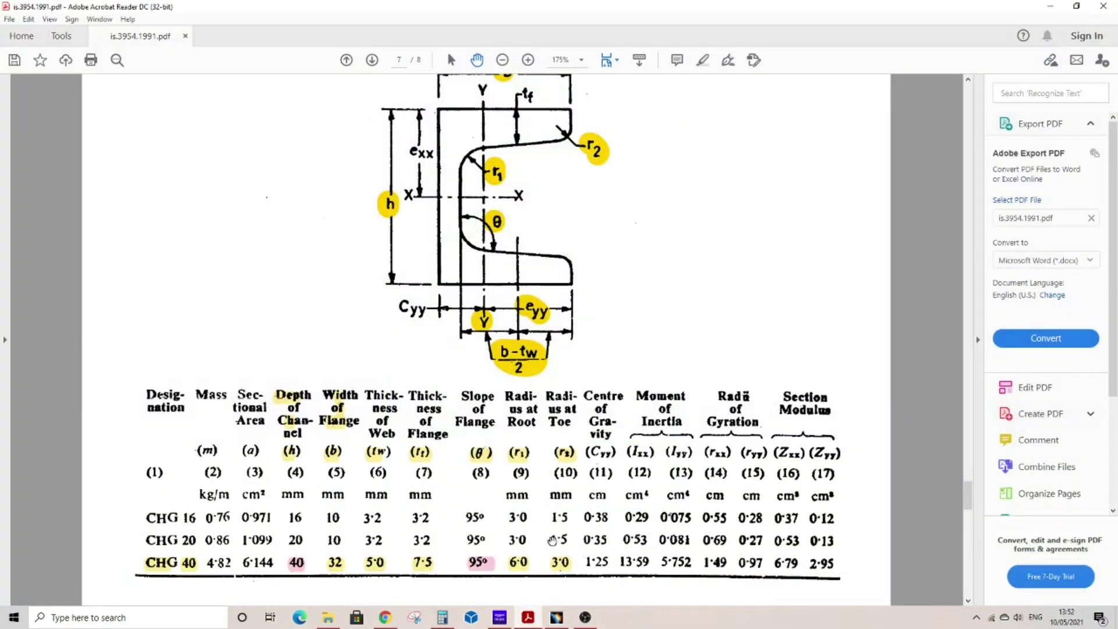
Fillet the top flange's toe corner between its sloped and end lines at R3.
click(557, 617)
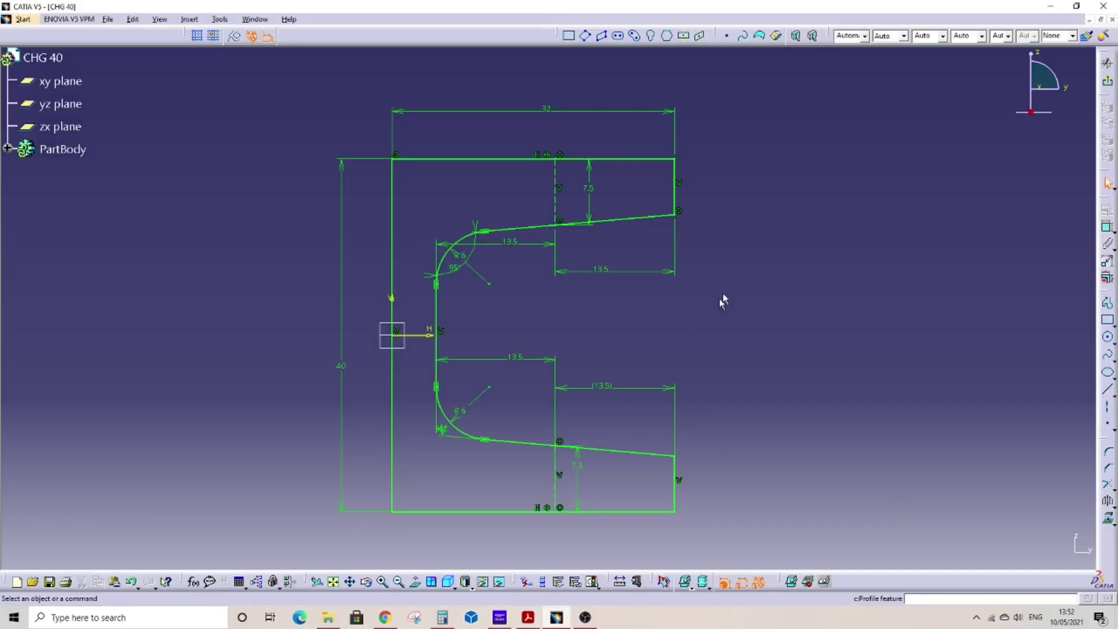
middle_drag(708, 276, 759, 318)
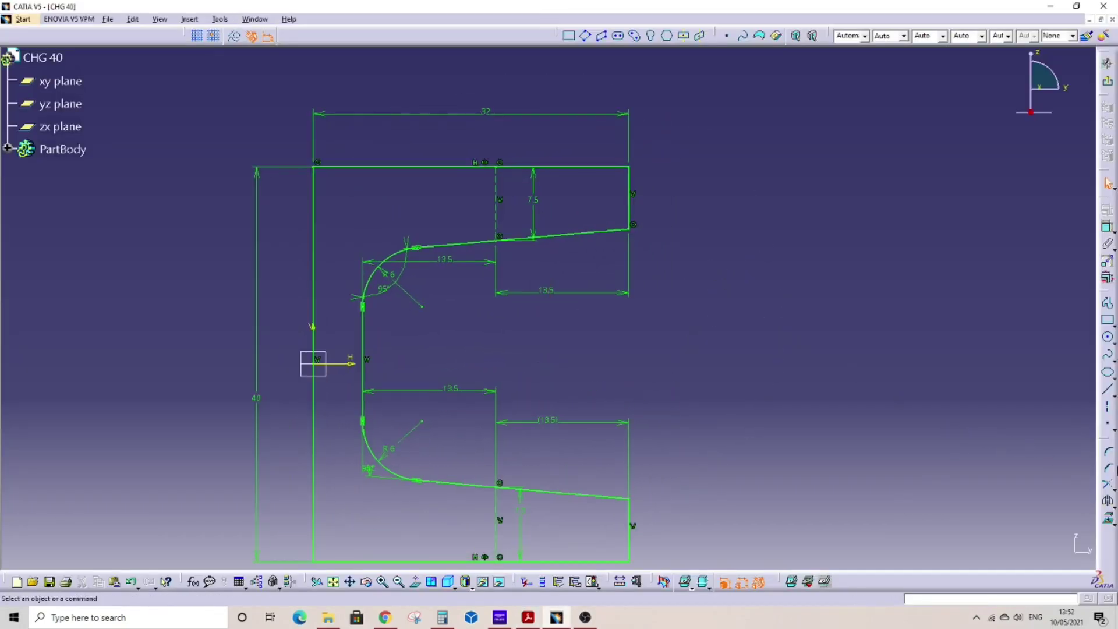
click(1110, 454)
click(1110, 454)
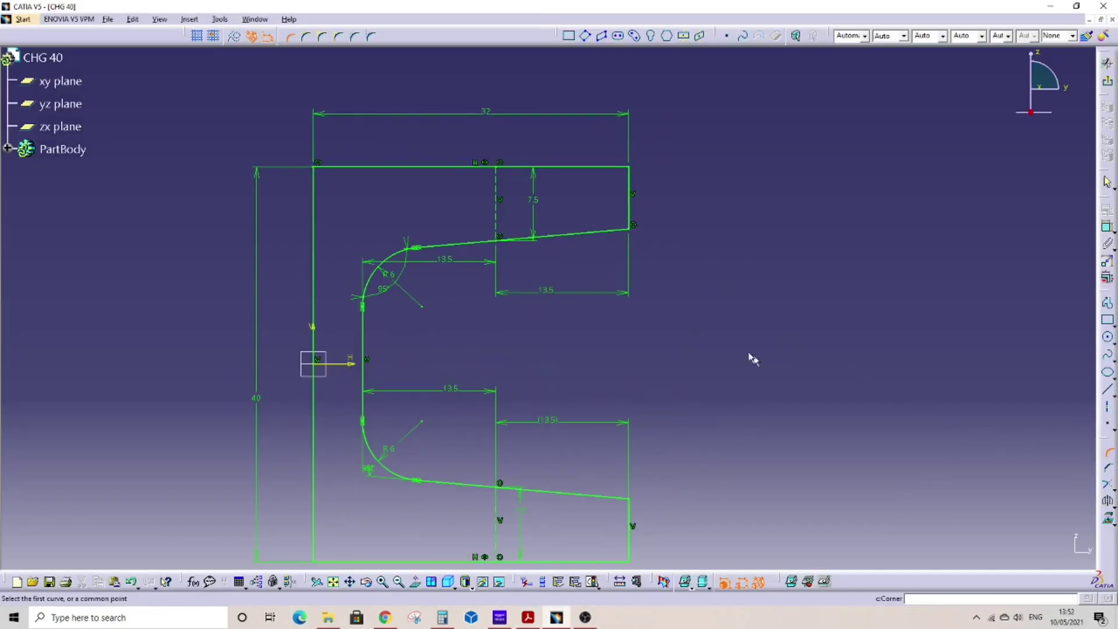
mouse_move(751, 356)
middle_down()
mouse_move(663, 365)
mouse_move(661, 320)
middle_up()
click(633, 279)
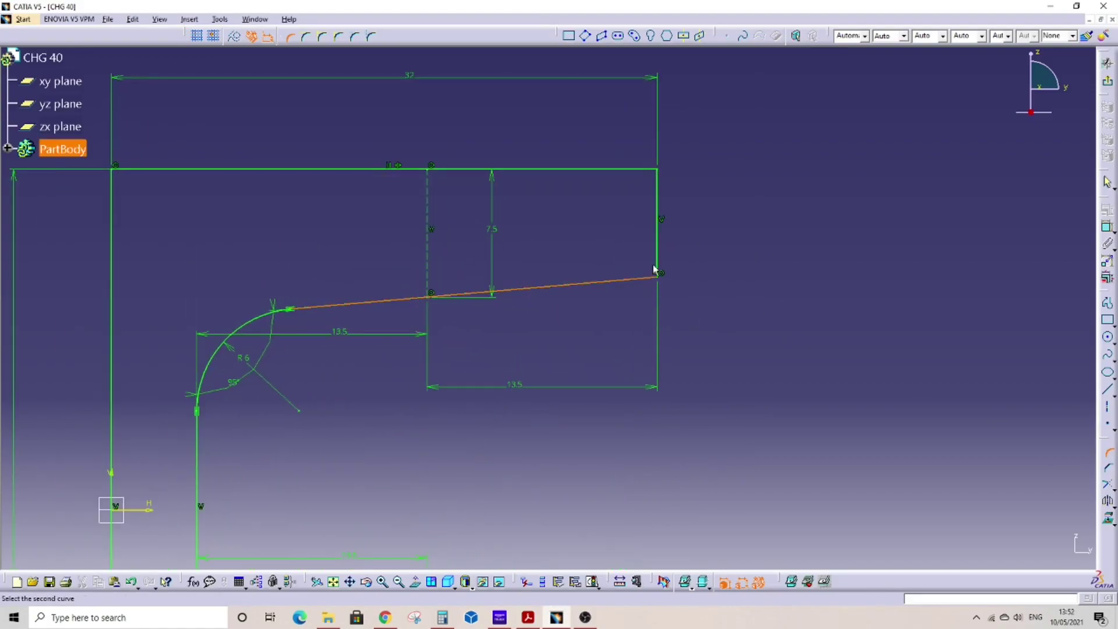
click(658, 260)
click(640, 262)
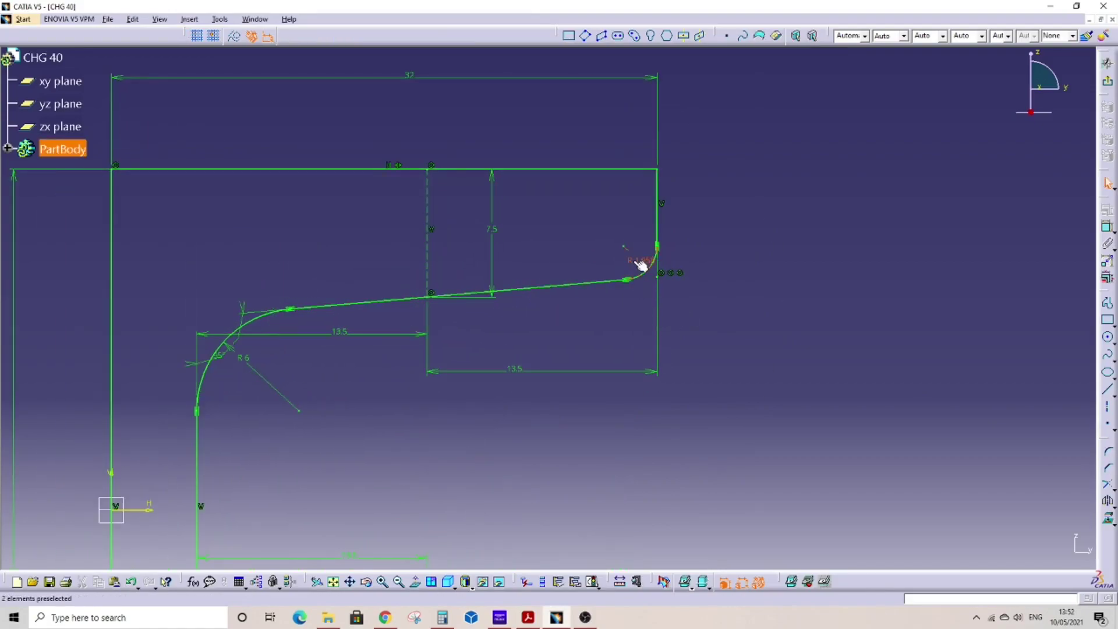
double_click(634, 262)
text(3)
key(Return)
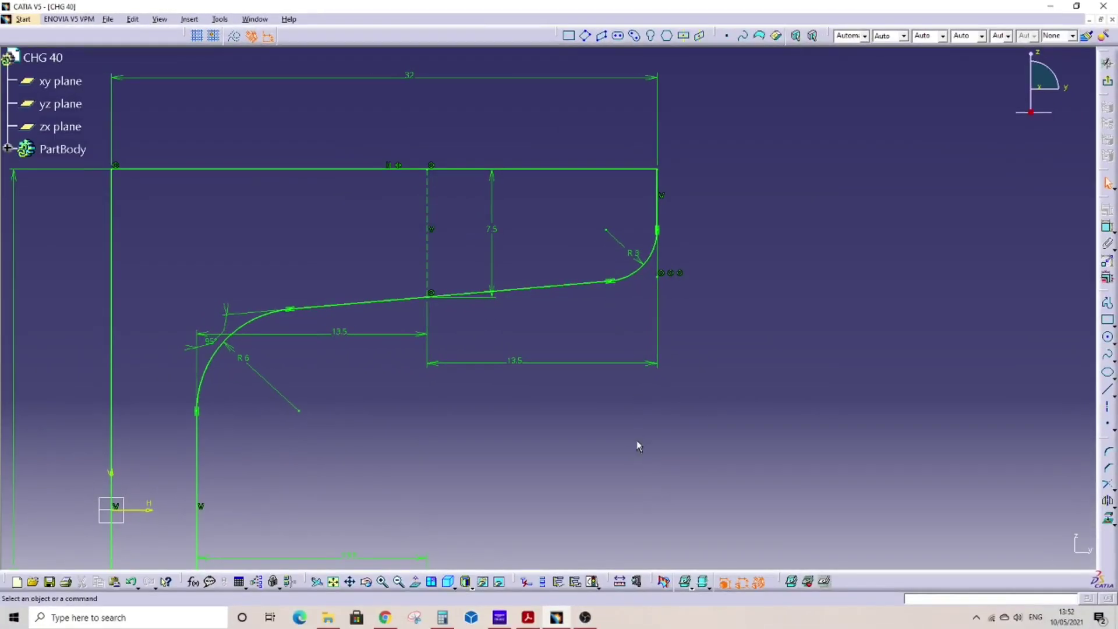
mouse_move(638, 447)
middle_down()
mouse_move(644, 199)
mouse_move(664, 278)
mouse_move(651, 169)
mouse_move(551, 150)
mouse_move(1046, 406)
middle_up()
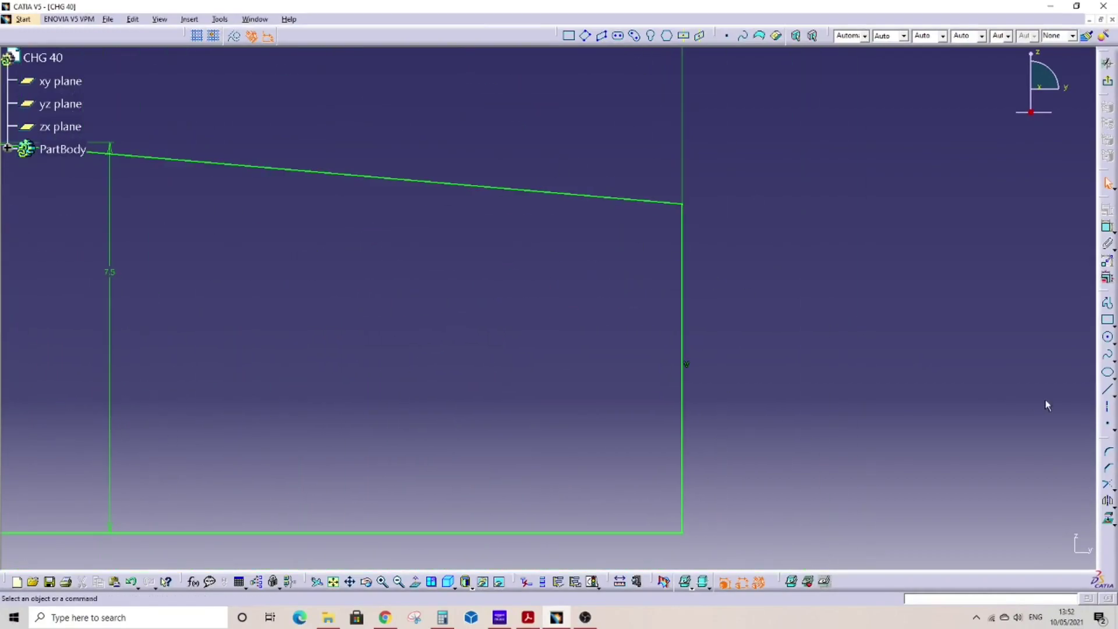
Fillet the bottom flange's toe corner at R3 and bring the whole profile into view.
click(1105, 455)
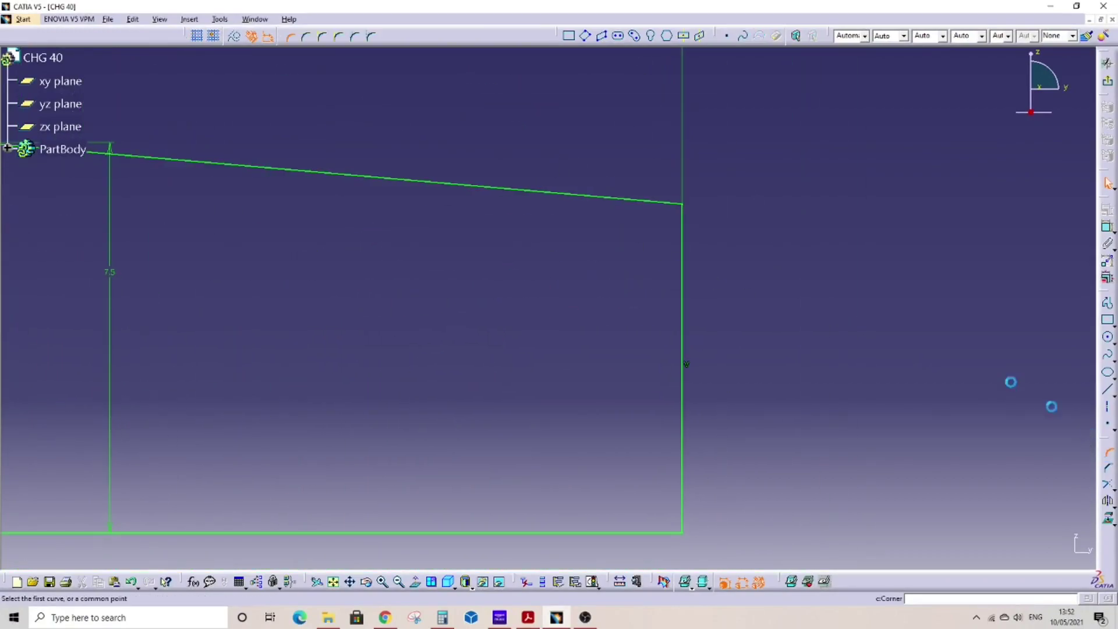
click(682, 246)
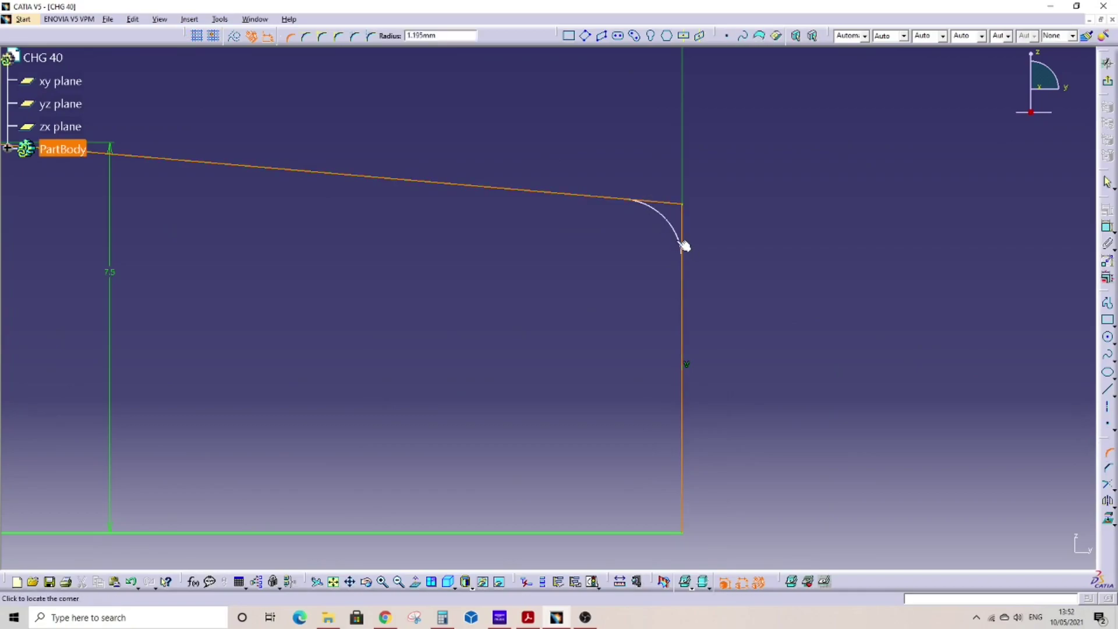
click(686, 244)
double_click(655, 230)
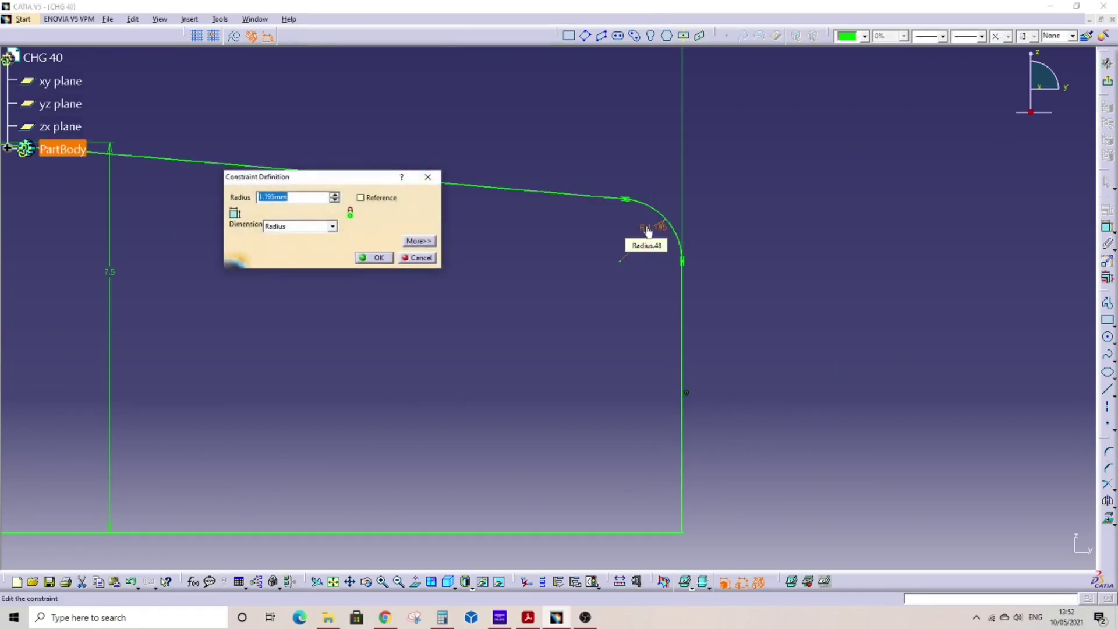
text(3)
key(Return)
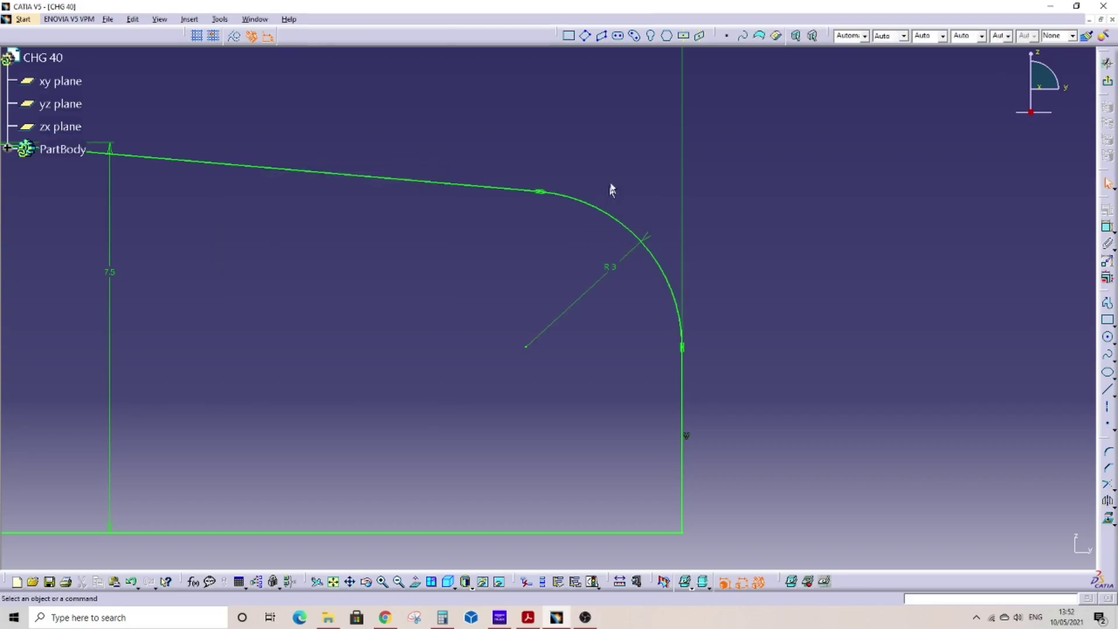
middle_drag(599, 157, 599, 309)
mouse_move(519, 155)
middle_down()
mouse_move(608, 317)
mouse_move(701, 376)
mouse_move(707, 337)
middle_up()
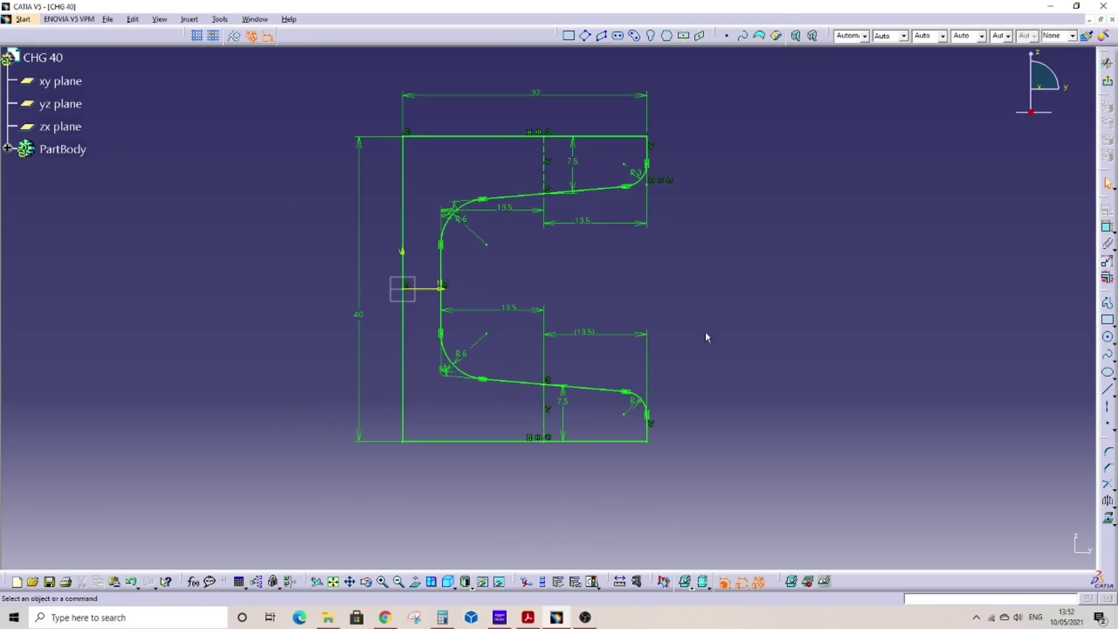
click(527, 617)
scroll(618, 244, up, 2)
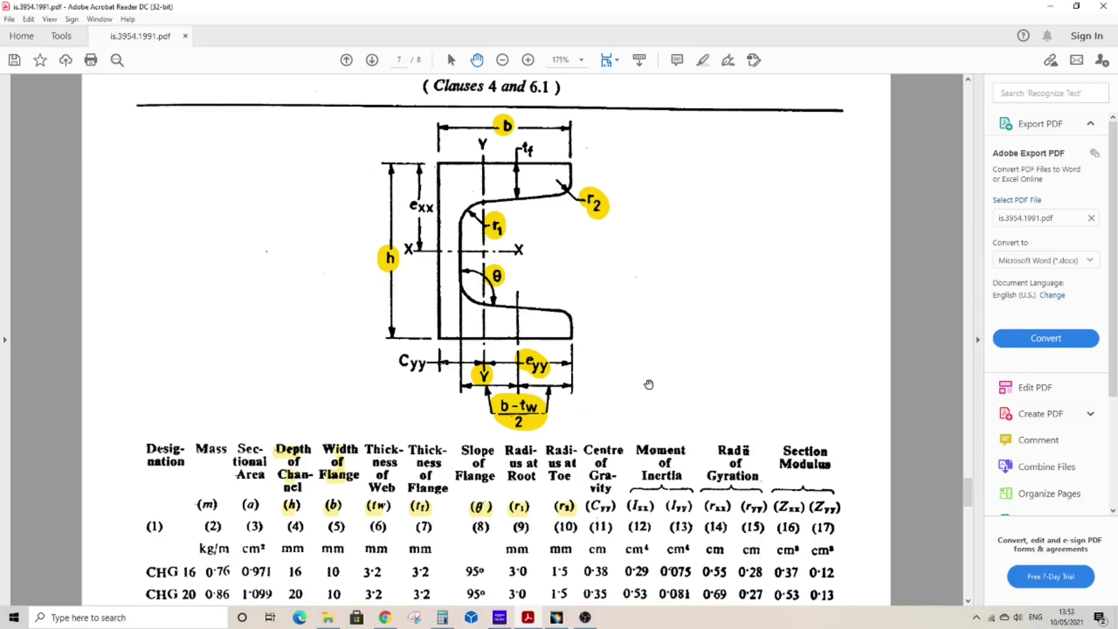
drag(648, 385, 639, 273)
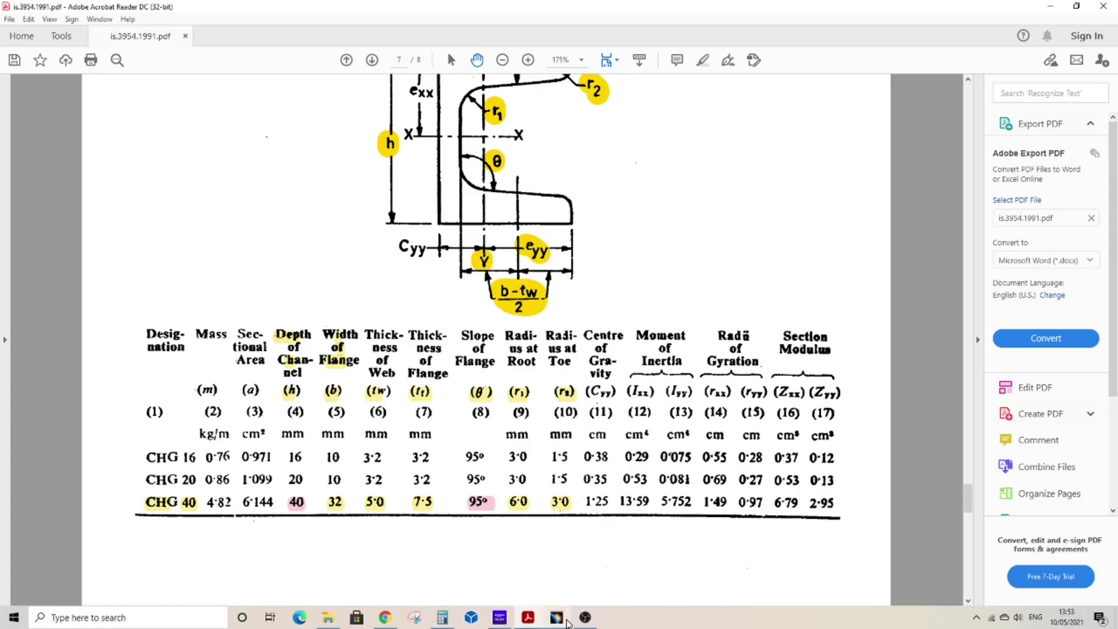
click(565, 619)
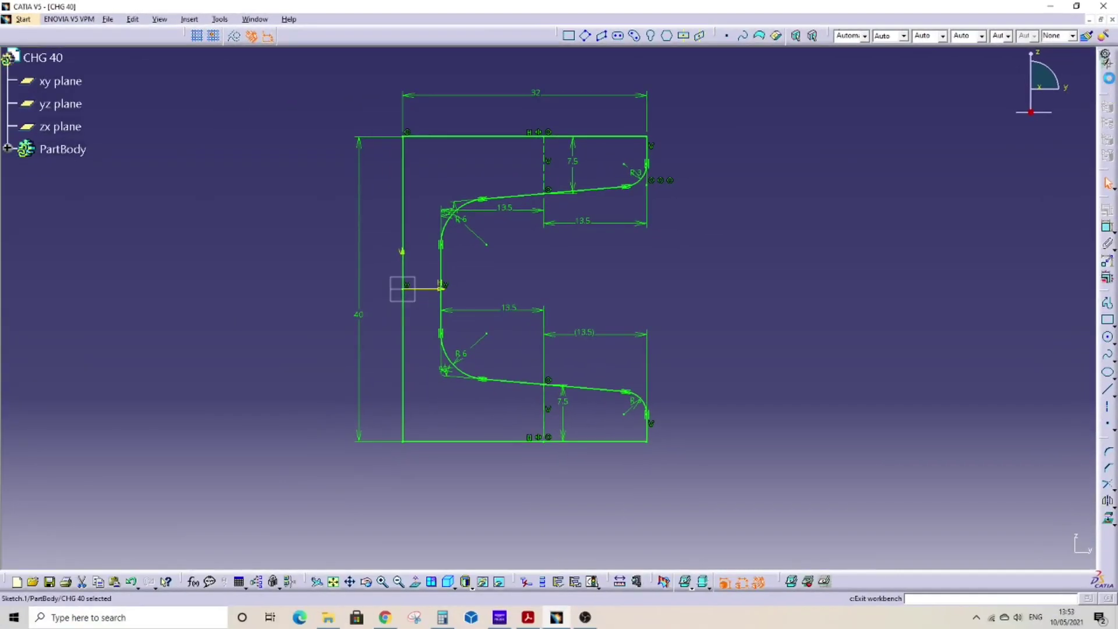
Exit the sketch and pad it 500 mm in both directions, previewing the 1 m solid.
click(1106, 58)
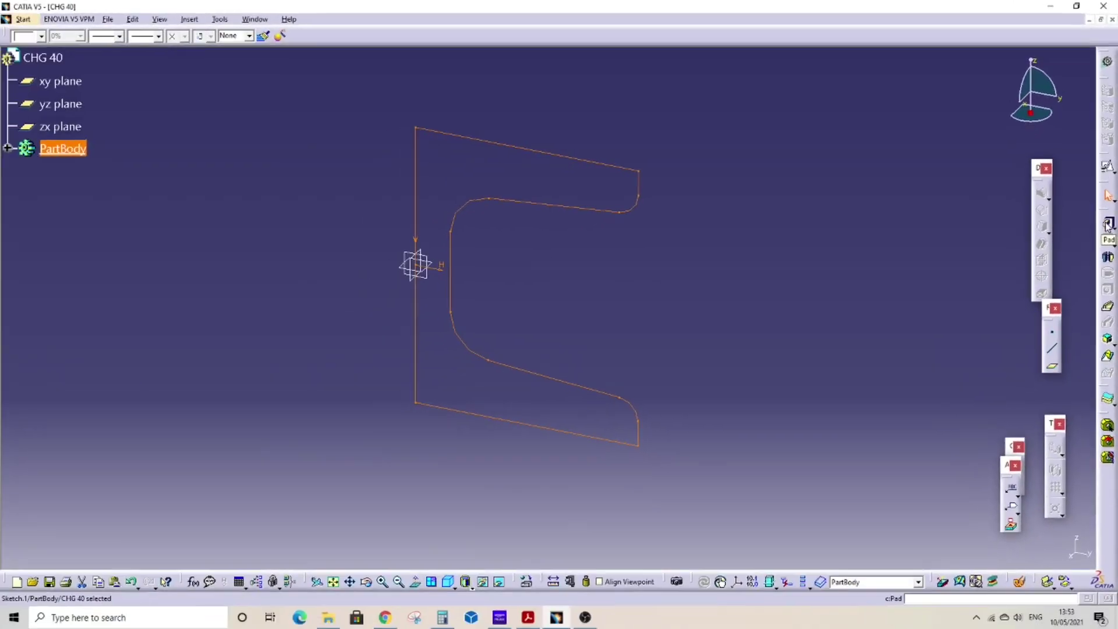
click(1107, 223)
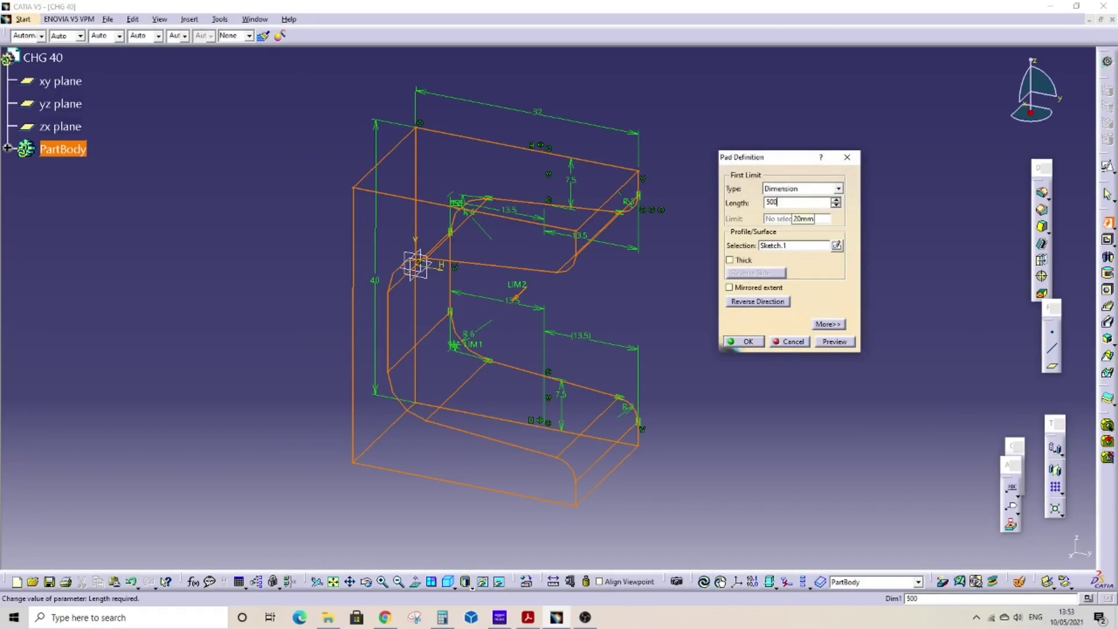
text(500)
key(Return)
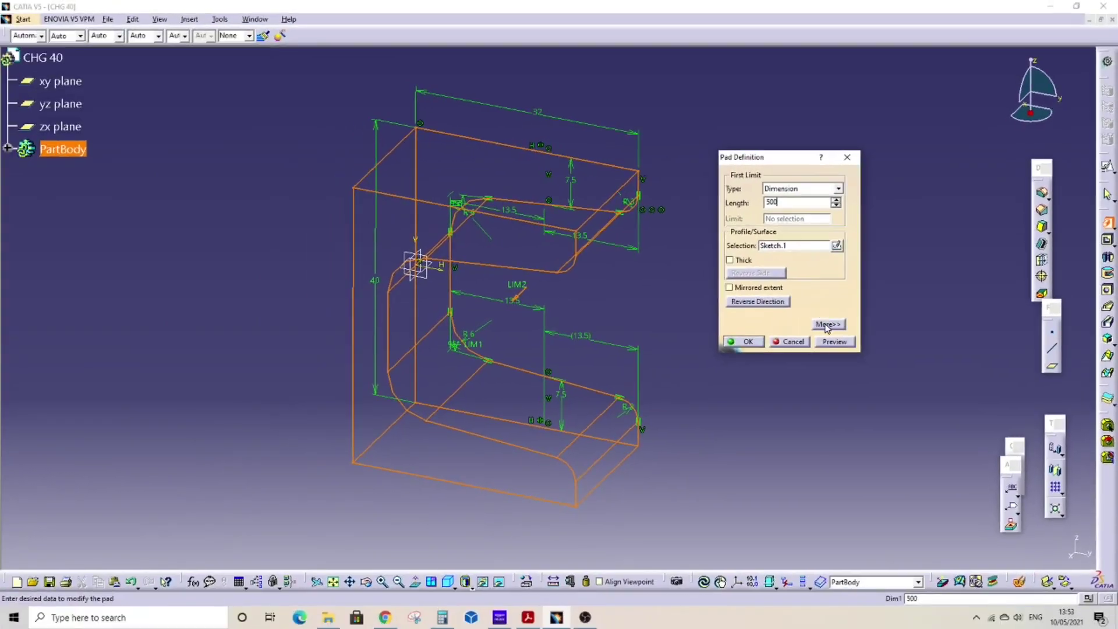
click(827, 324)
drag(880, 159, 868, 138)
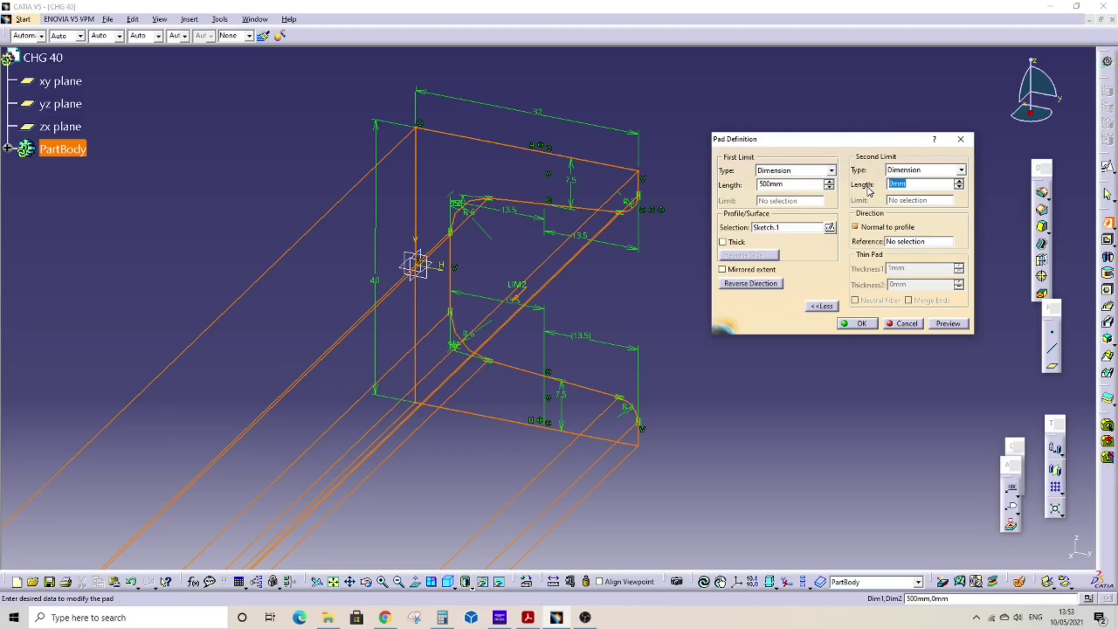
text(0)
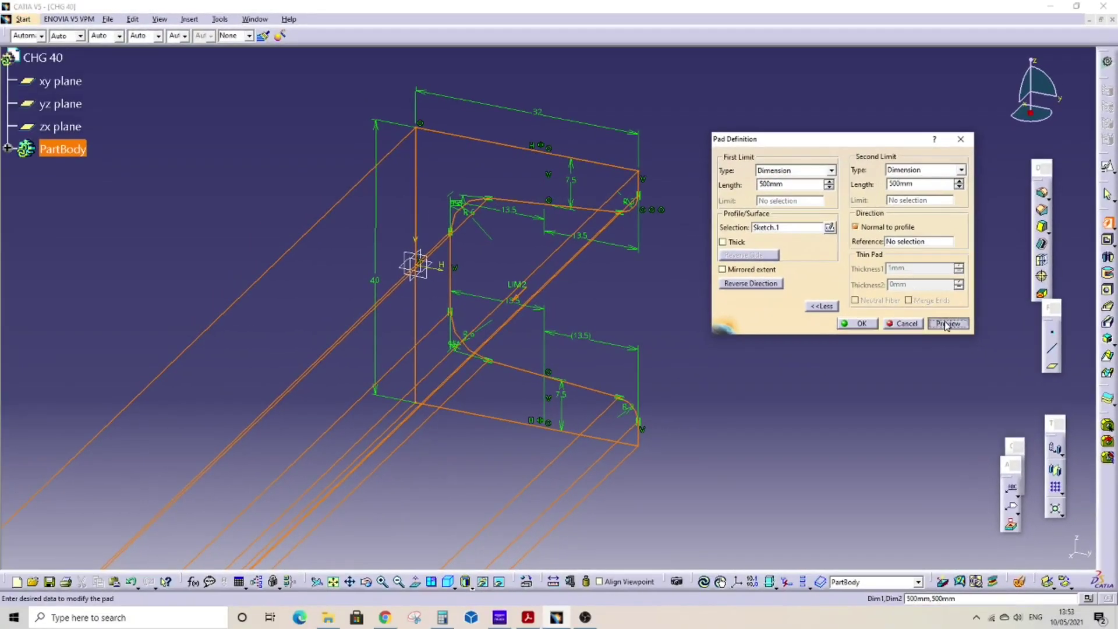
click(946, 324)
mouse_move(262, 151)
middle_down()
mouse_move(183, 120)
mouse_move(361, 320)
mouse_move(641, 411)
mouse_move(596, 334)
mouse_move(594, 267)
mouse_move(608, 239)
middle_up()
click(861, 324)
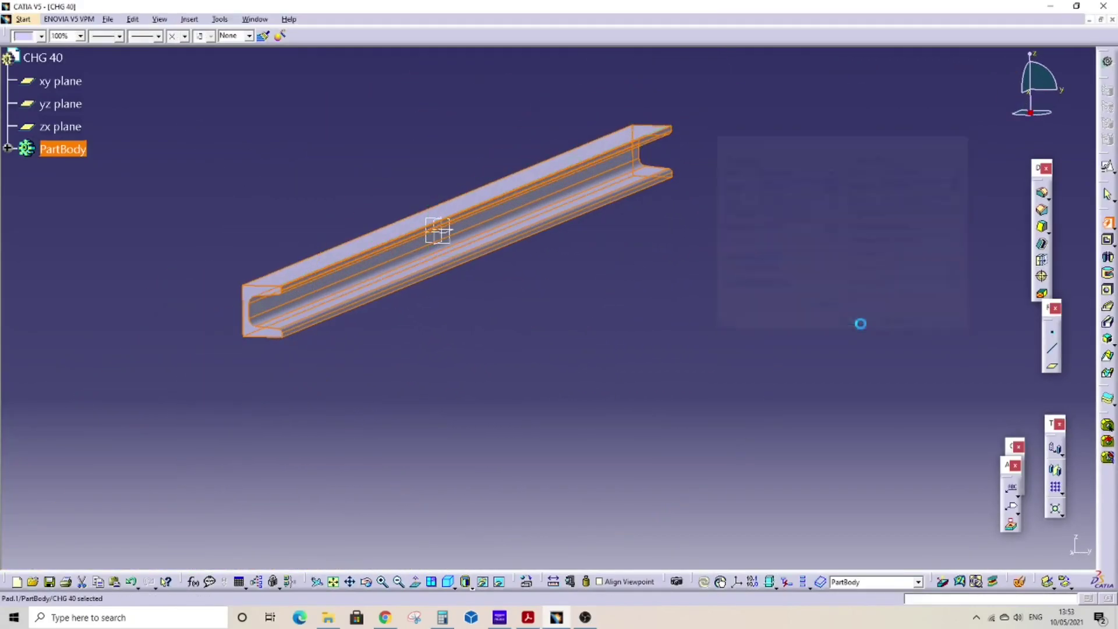
middle_drag(524, 374, 553, 285)
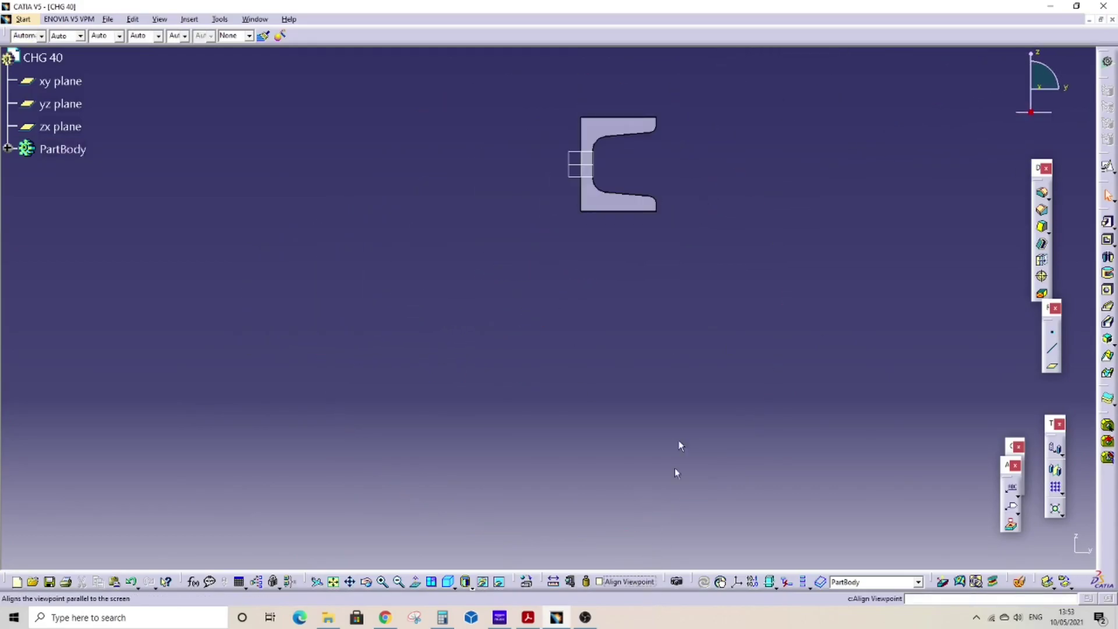
middle_drag(661, 324, 611, 254)
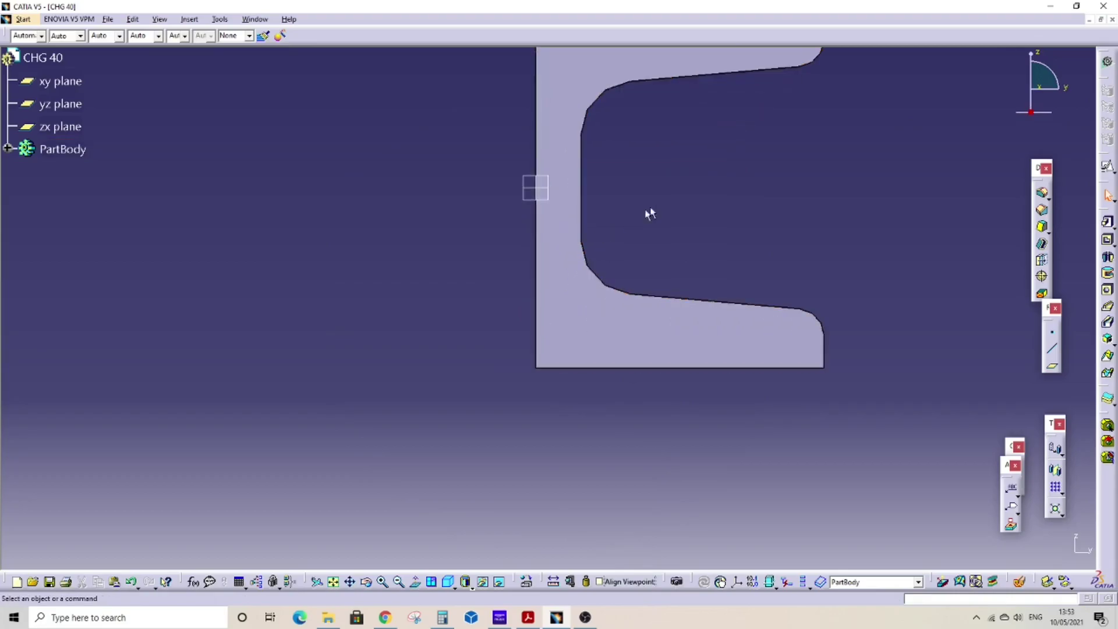
middle_drag(648, 211, 567, 333)
Insert a new axis system into the CHG 40 part.
click(373, 39)
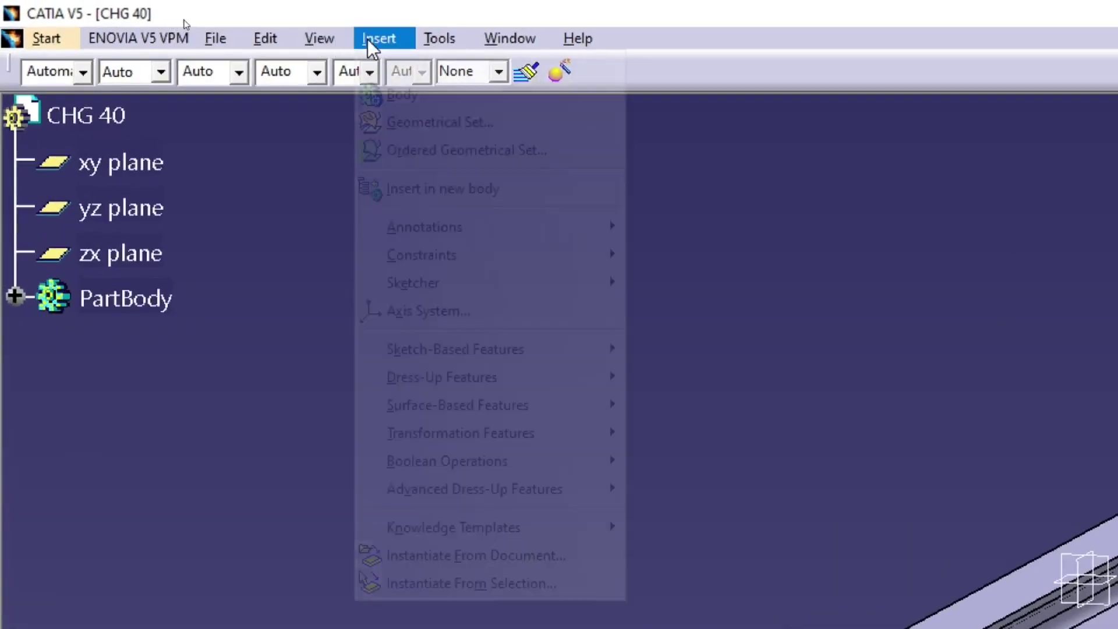
click(408, 306)
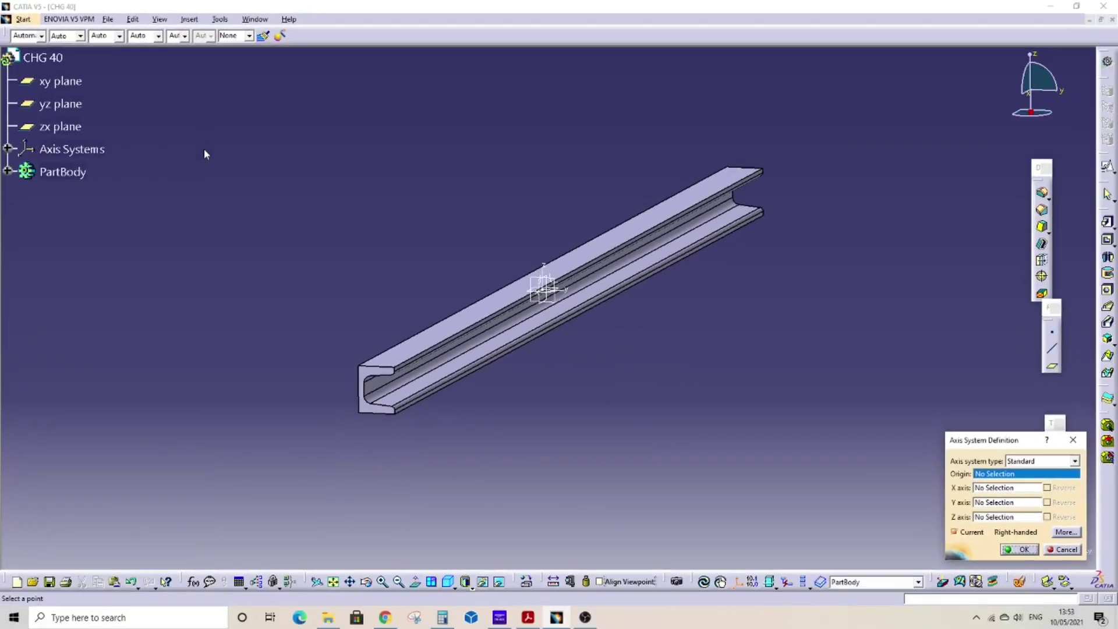
click(1023, 550)
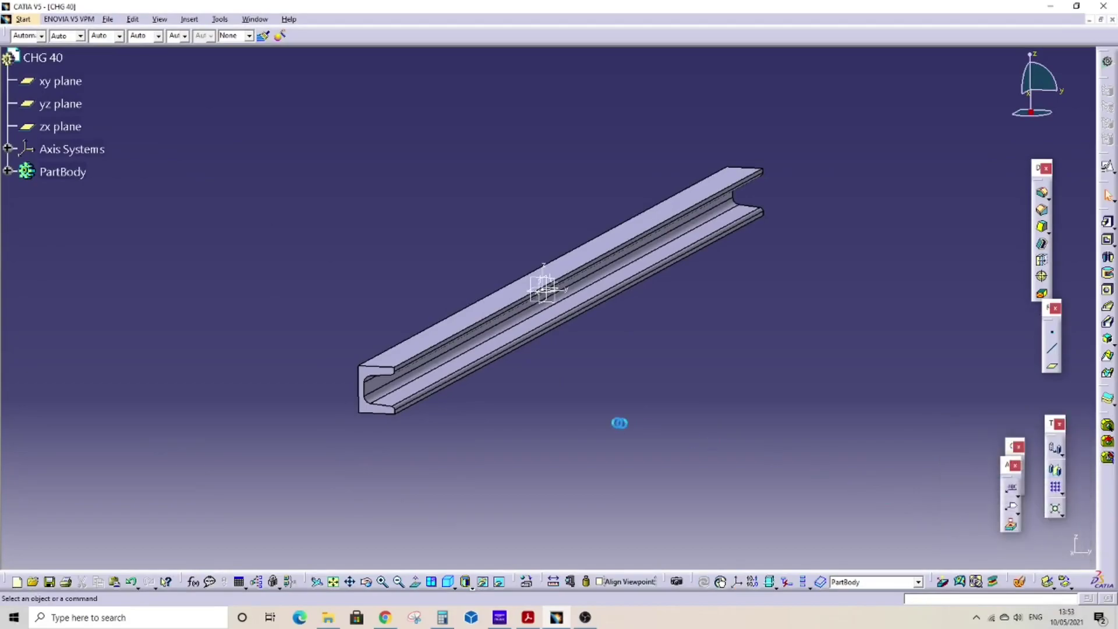
middle_drag(622, 380, 531, 330)
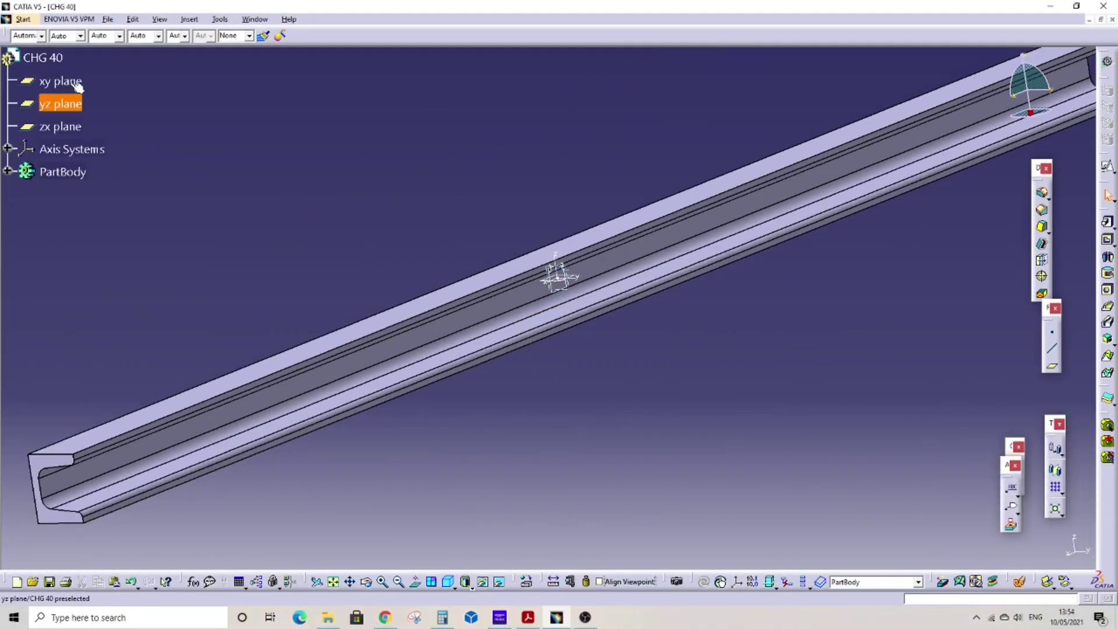
Hide the xy, yz and zx reference planes.
click(71, 82)
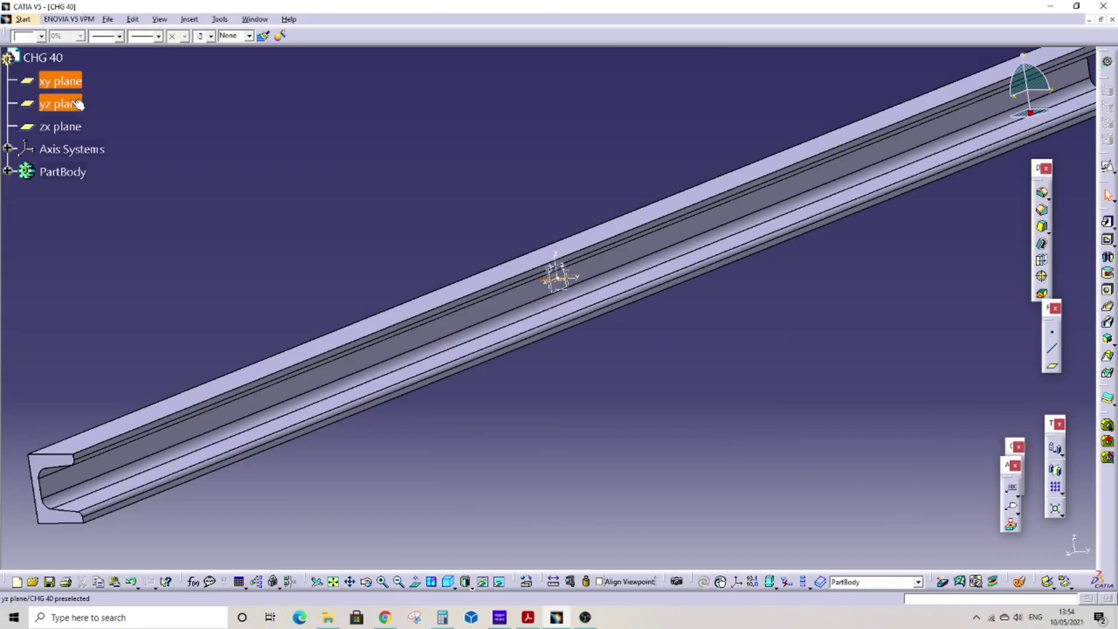
ctrl+click(63, 127)
right_click(65, 128)
click(96, 167)
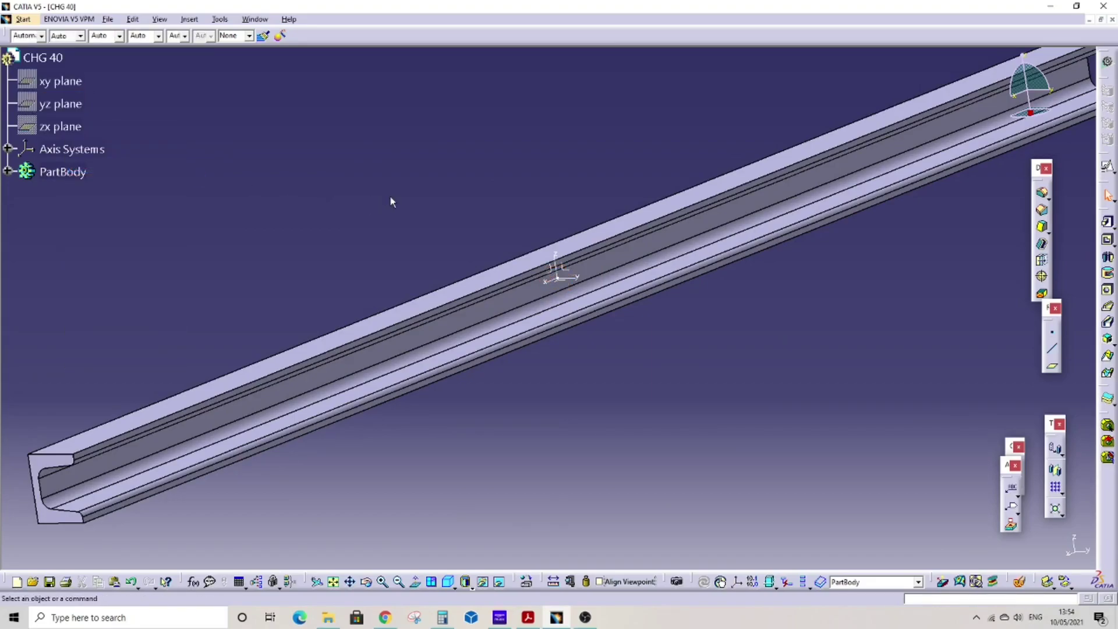
middle_drag(691, 476, 526, 391)
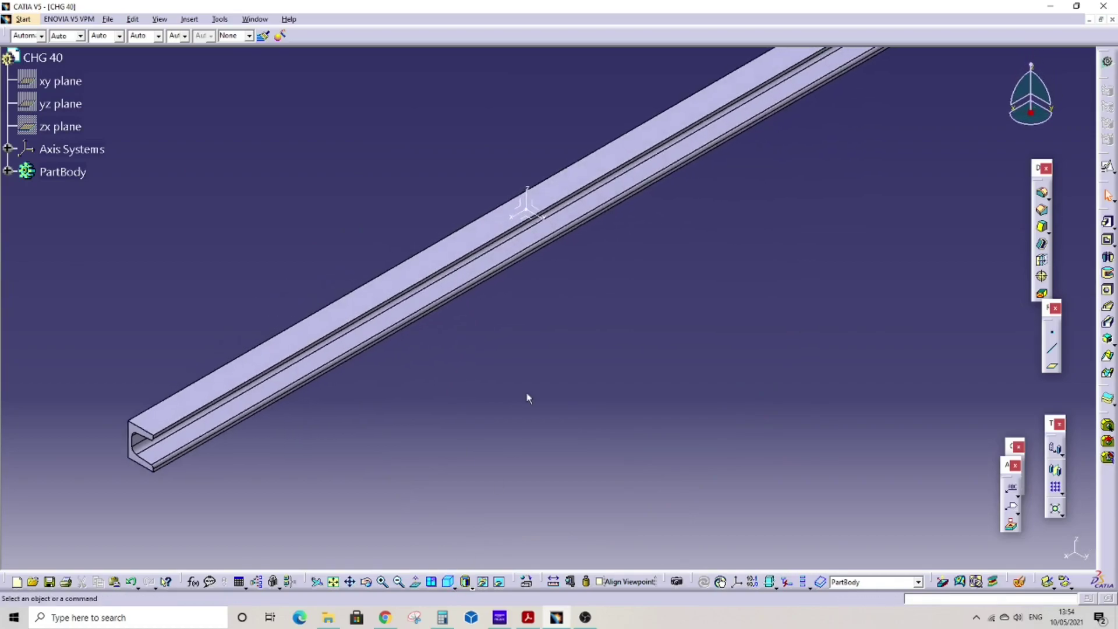
Expand PartBody and make it the current work object.
click(8, 172)
click(61, 171)
right_click(61, 171)
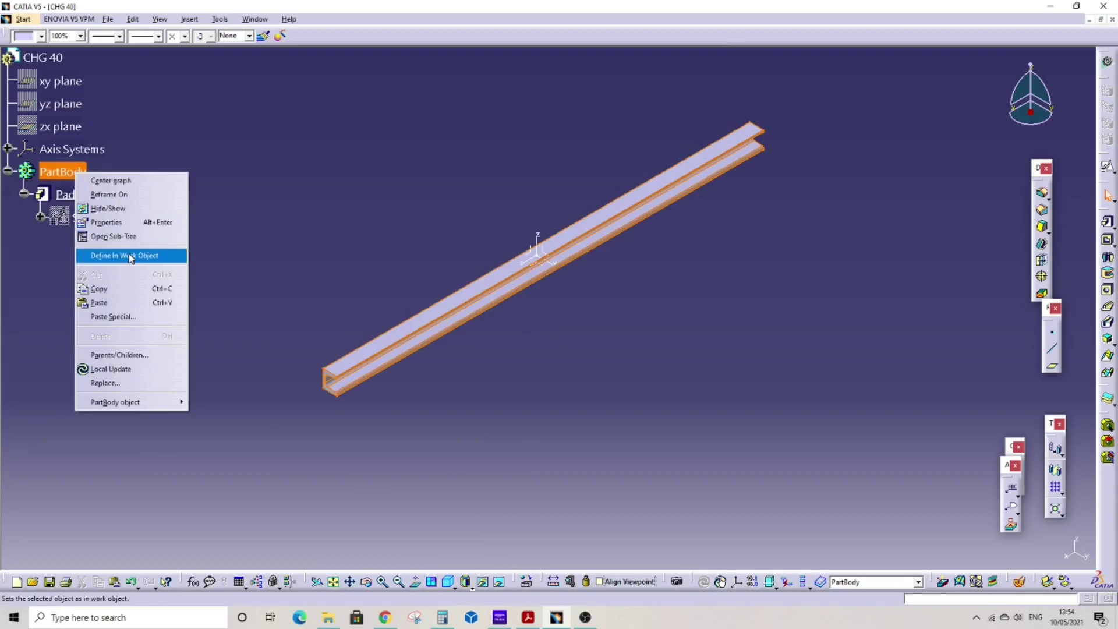
click(175, 253)
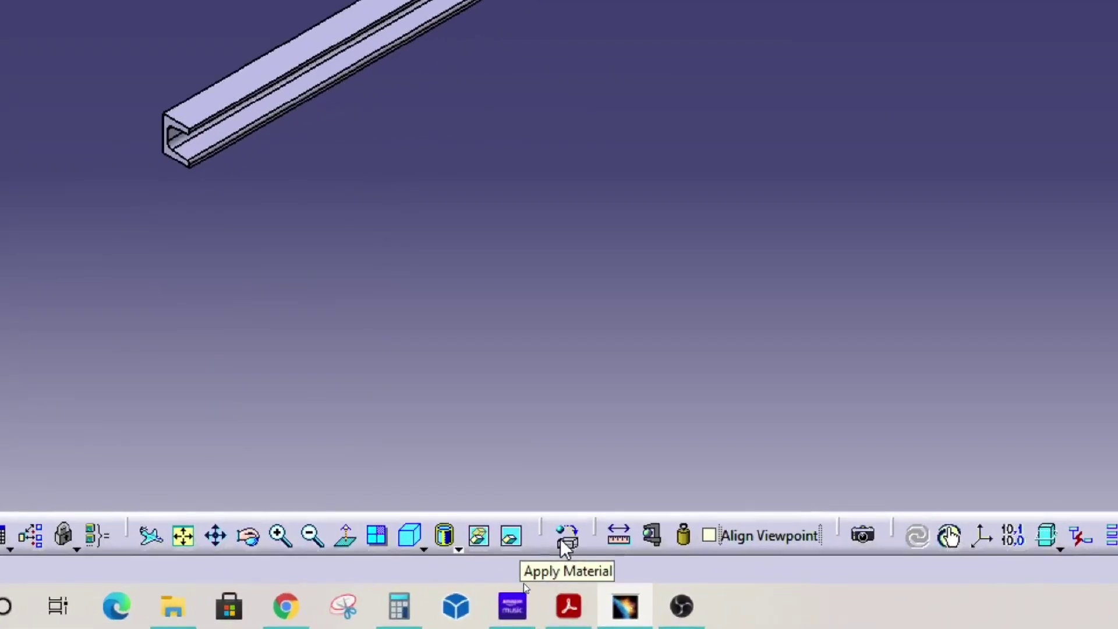
Apply Steel from the Metal material catalogue to PartBody.
click(526, 581)
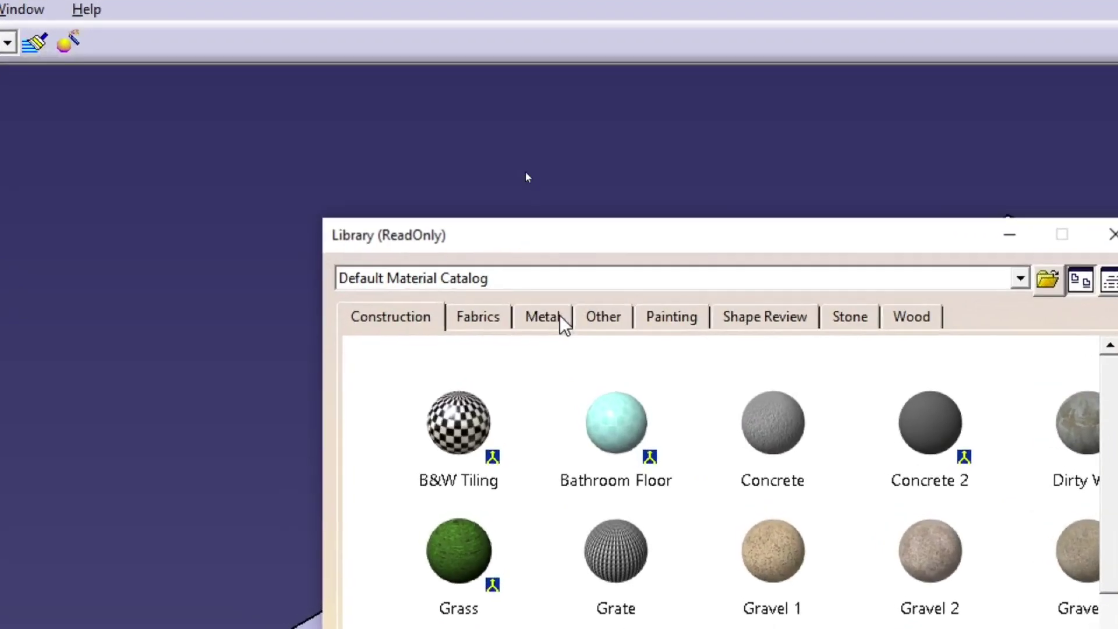
click(517, 173)
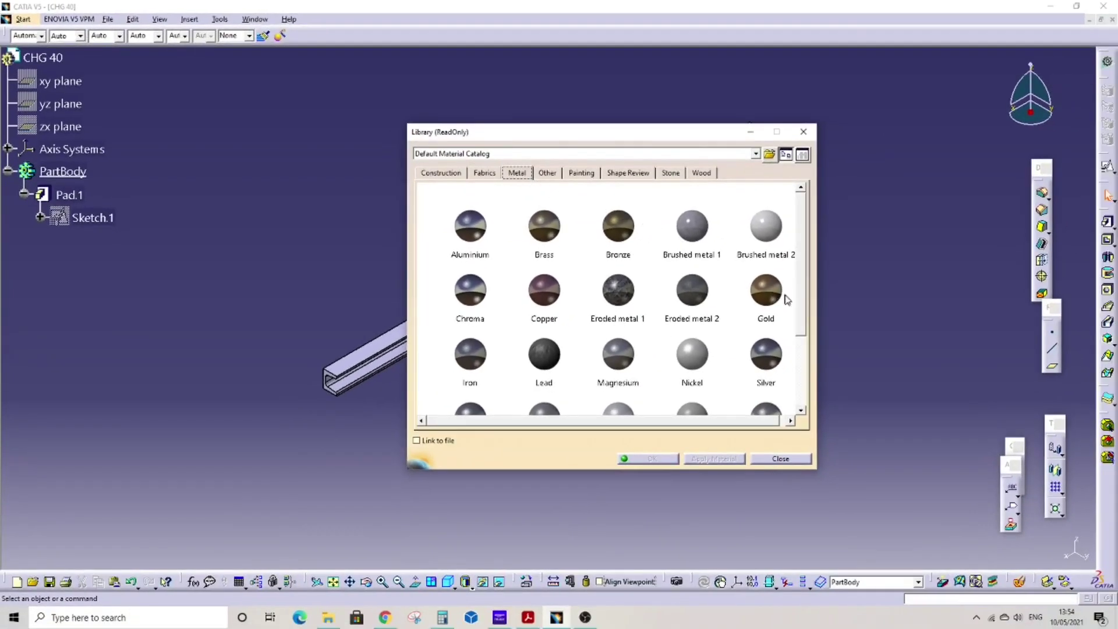
drag(800, 313, 799, 365)
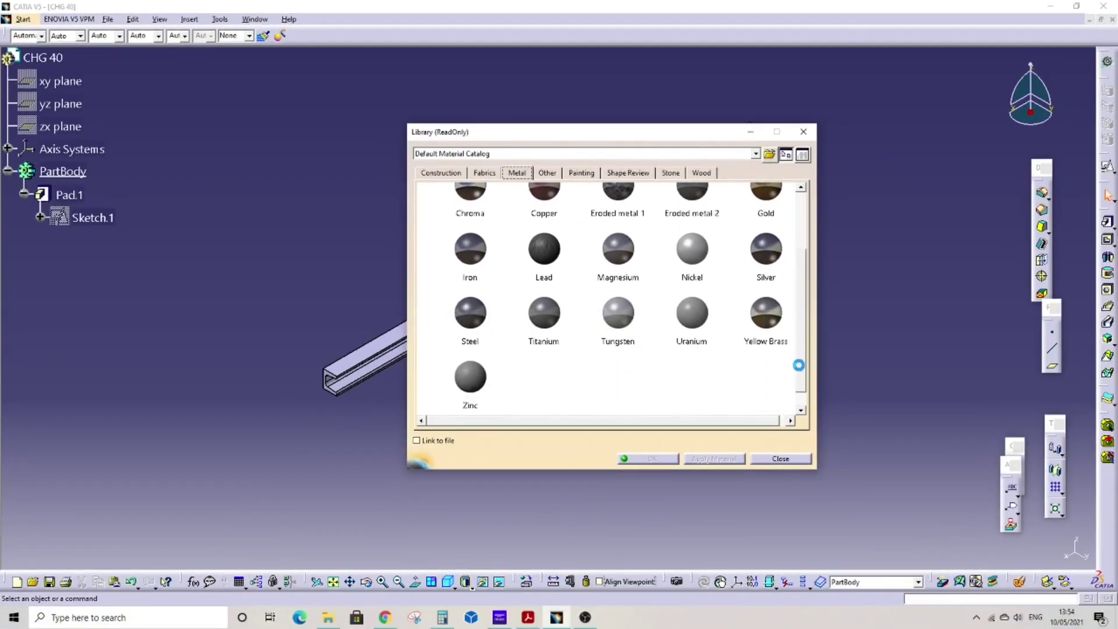
click(482, 324)
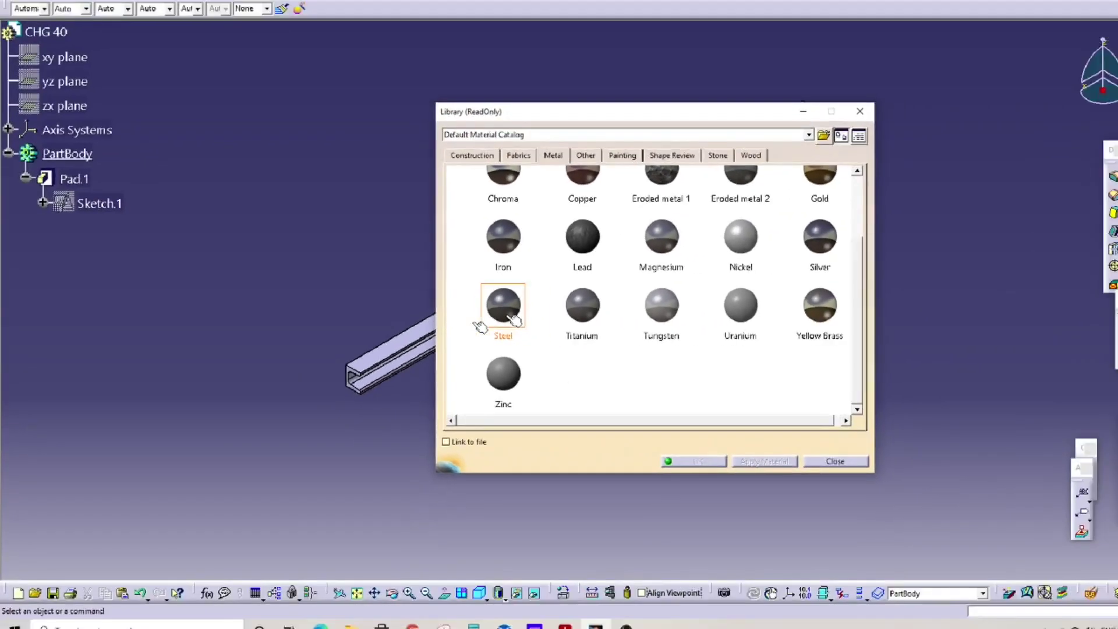
click(76, 154)
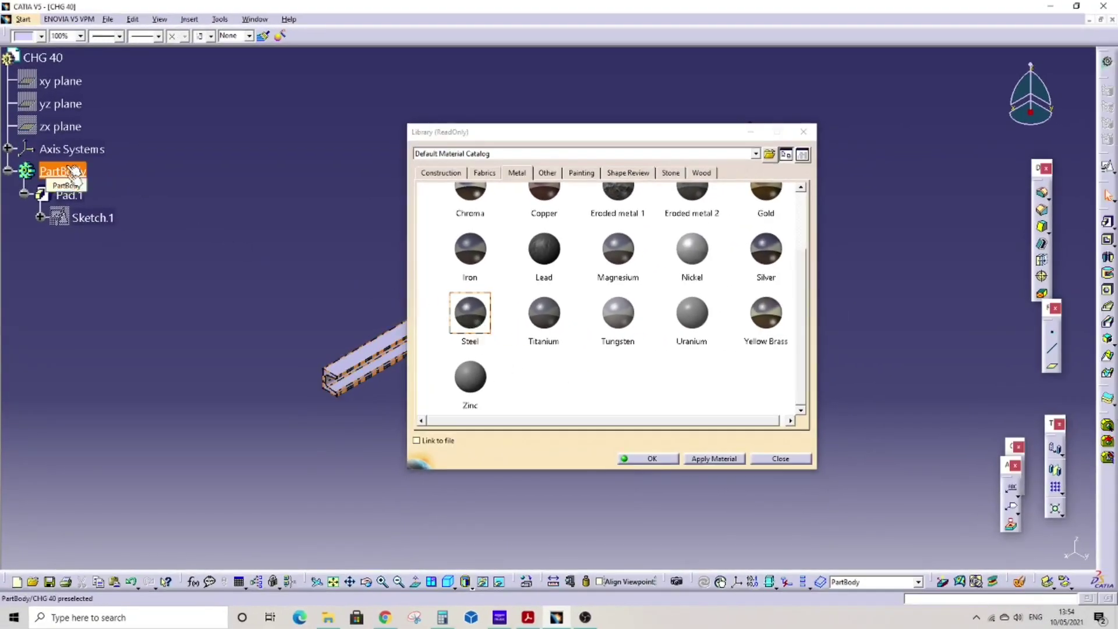
click(702, 459)
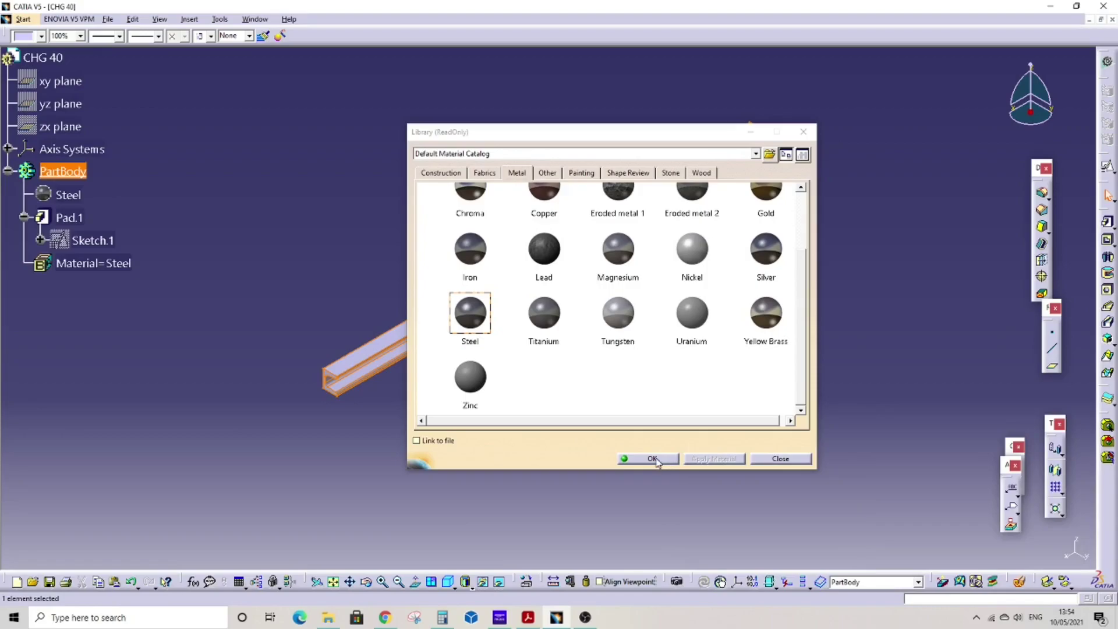
click(652, 458)
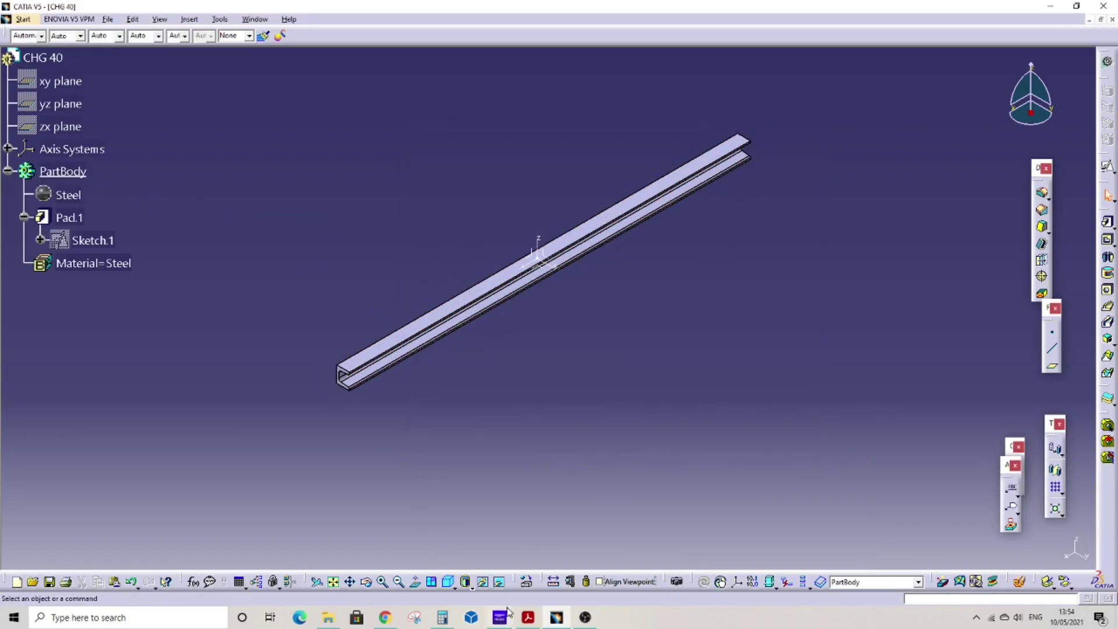
Switch the display to Shading with Material and rotate around the steel beam.
click(467, 586)
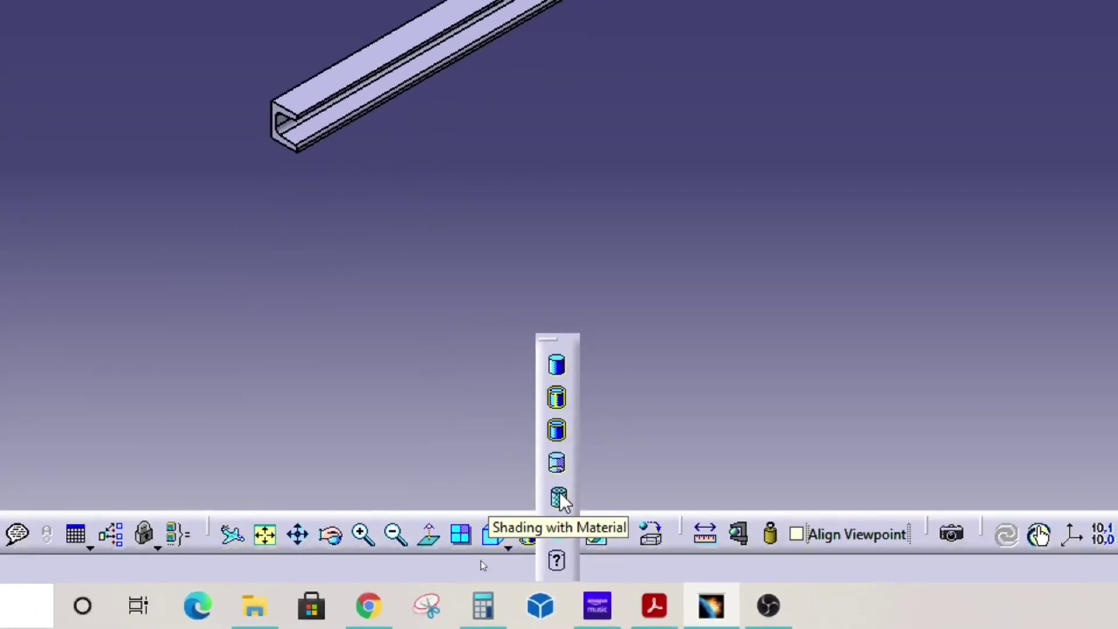
click(559, 497)
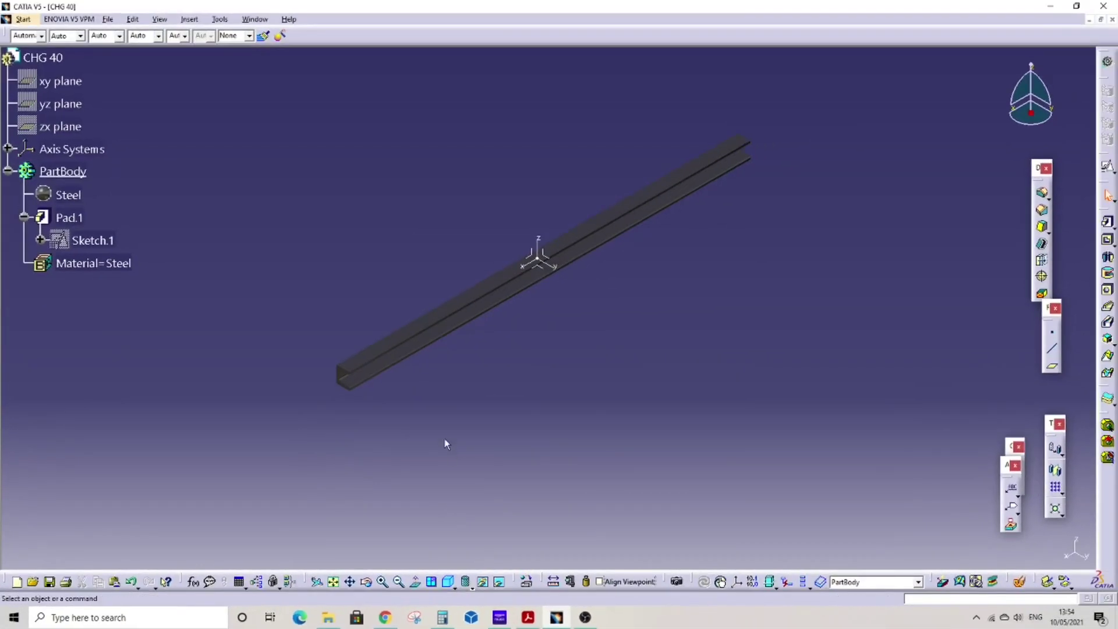
middle_drag(422, 449, 342, 252)
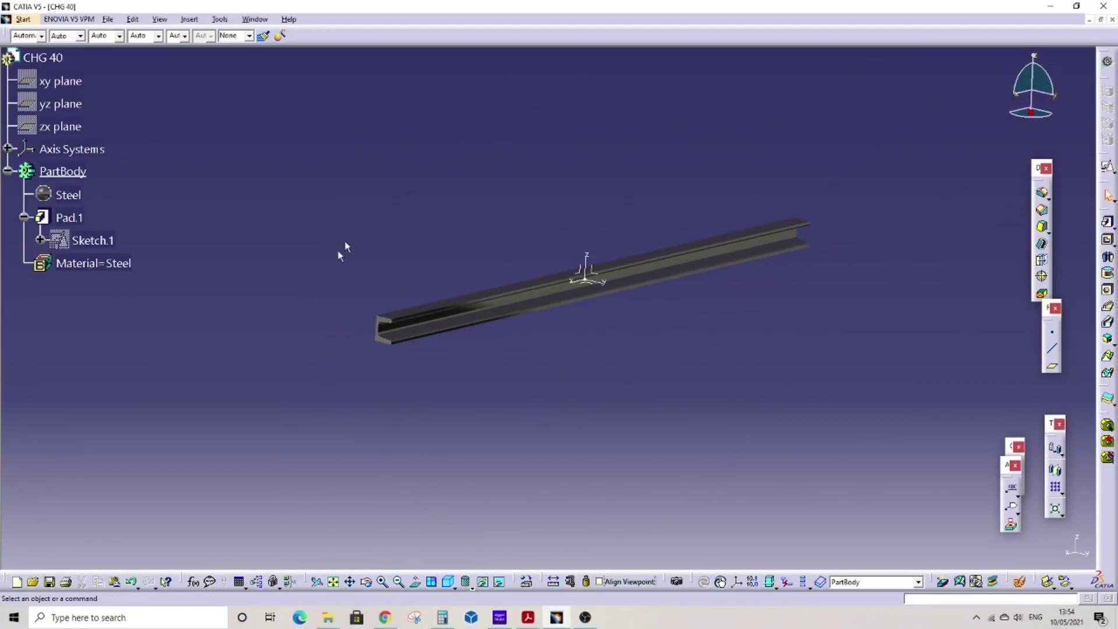
middle_drag(448, 585, 528, 404)
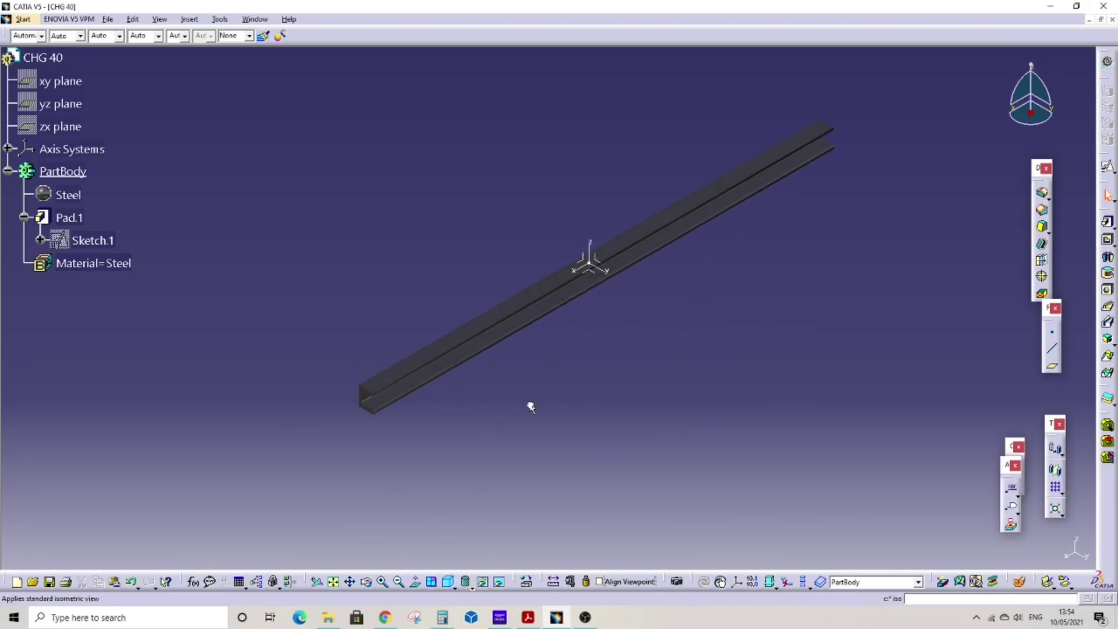
right_click(71, 173)
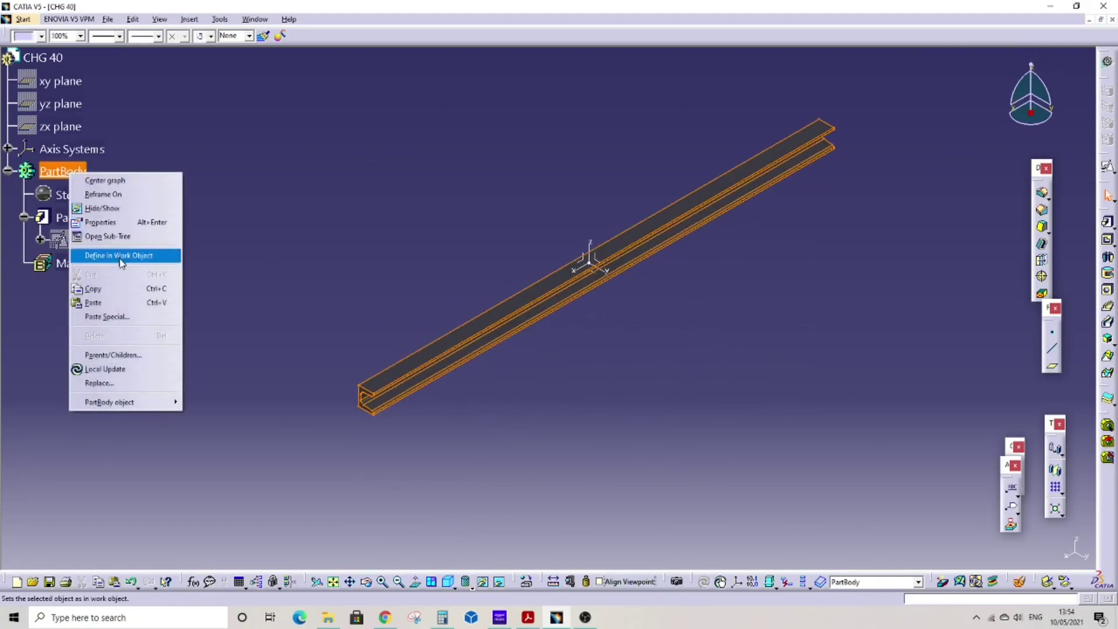